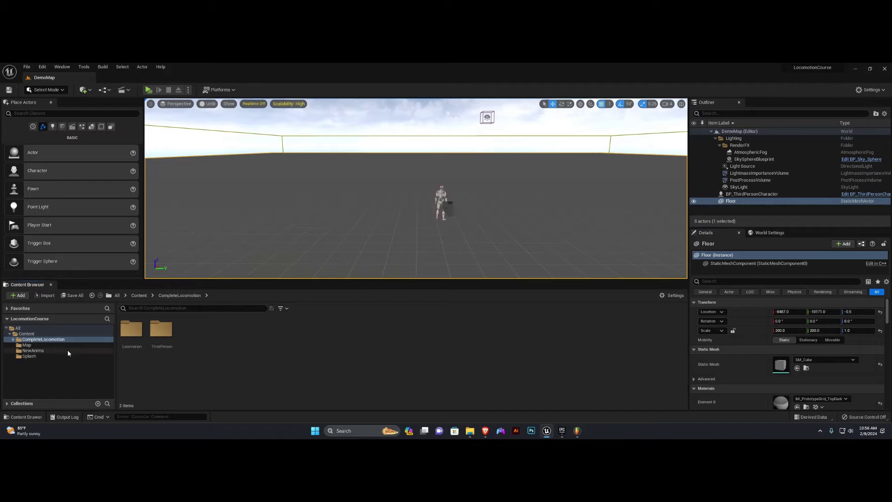
Open Longs_Idle1 from the NewAnims folder in an animation editor docked beside DemoMap.
{"action": "left_click", "coordinate": [40, 350]}
{"action": "left_click", "coordinate": [131, 332]}
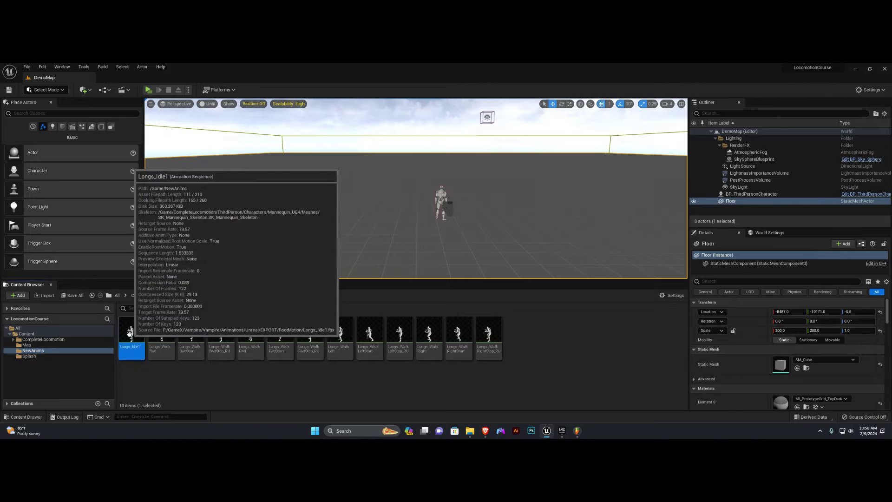
{"action": "left_click", "coordinate": [491, 326]}
{"action": "left_click", "coordinate": [131, 332]}
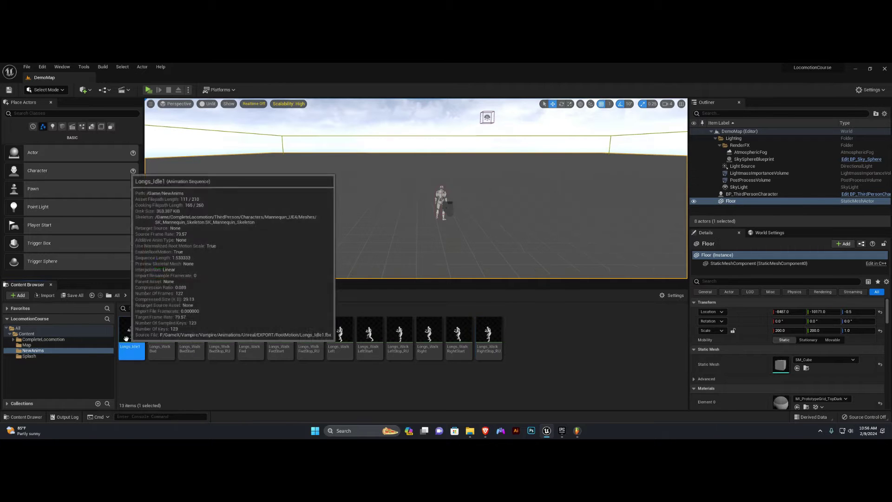
{"action": "left_click", "coordinate": [483, 328], "text": "shift"}
{"action": "left_click", "coordinate": [205, 398]}
{"action": "double_click", "coordinate": [131, 332]}
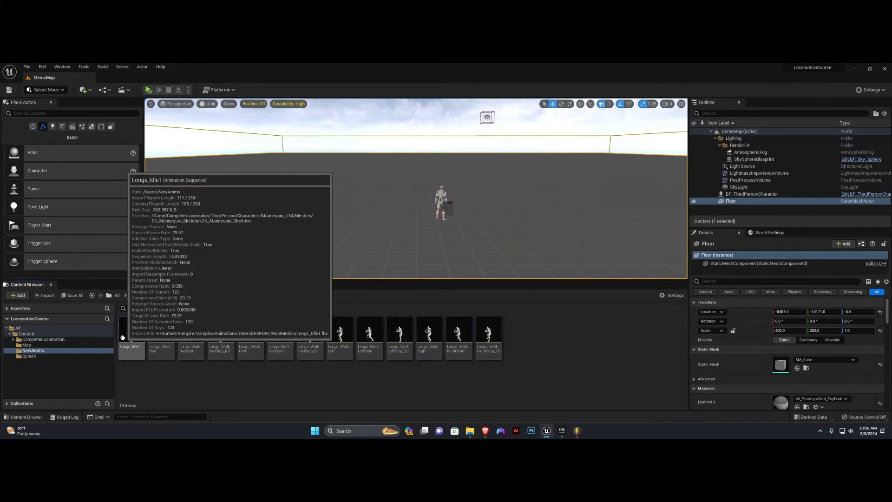
{"action": "left_click_drag", "start_coordinate": [102, 99], "coordinate": [145, 79]}
Preview the Longs walk animations: WalkBwd, WalkBwdStart, WalkFwd, WalkFwdStop_RU and WalkFwdStart.
{"action": "left_click", "coordinate": [759, 342]}
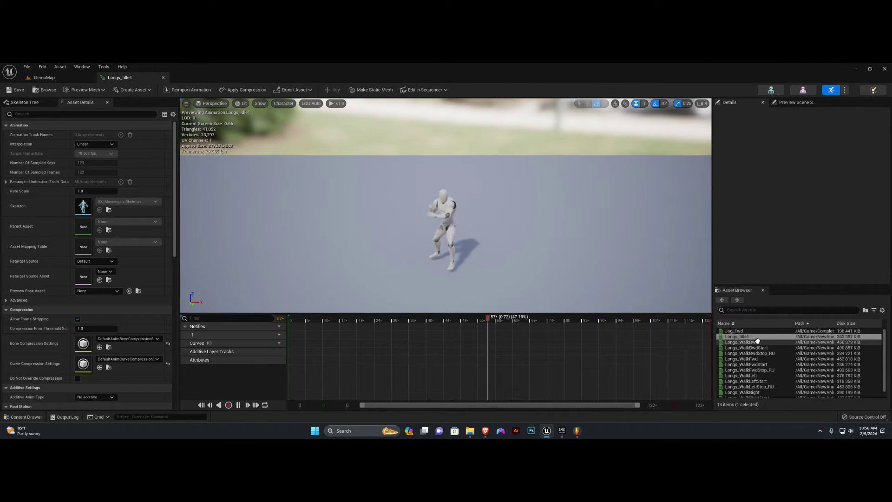
{"action": "left_click", "coordinate": [766, 348]}
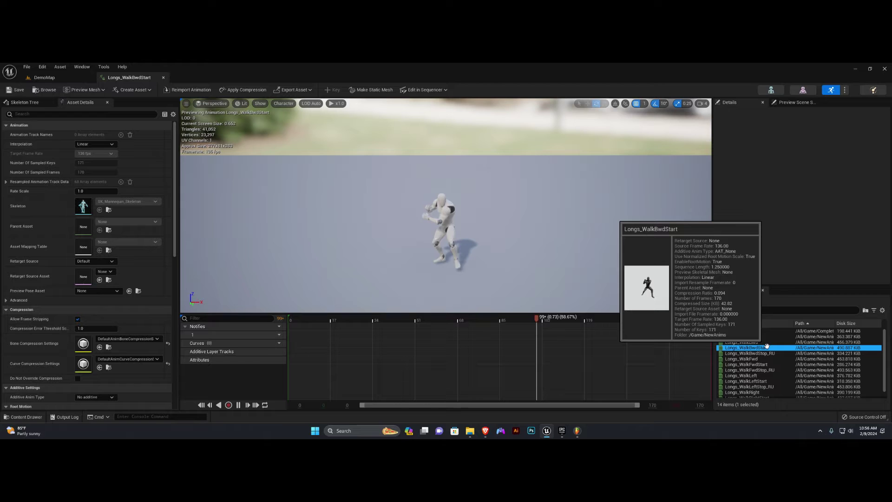
{"action": "scroll", "coordinate": [749, 349], "scroll_direction": "down", "scroll_amount": 1}
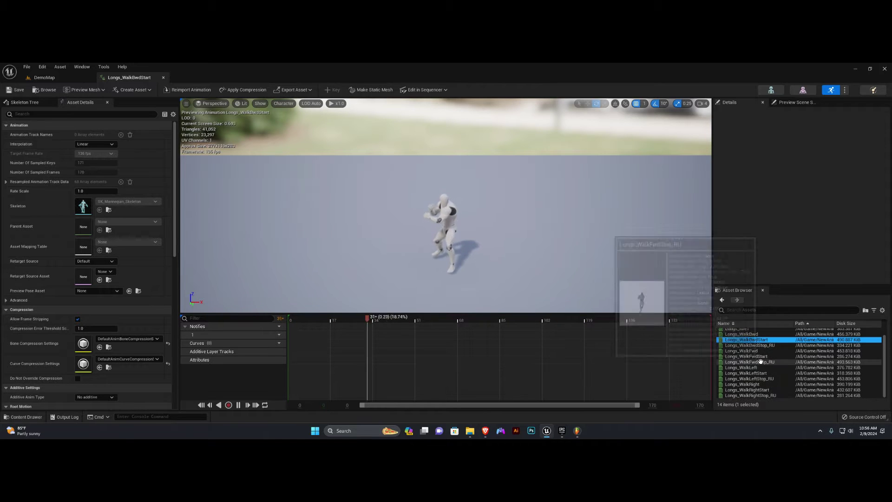
{"action": "scroll", "coordinate": [747, 348], "scroll_direction": "up", "scroll_amount": 1}
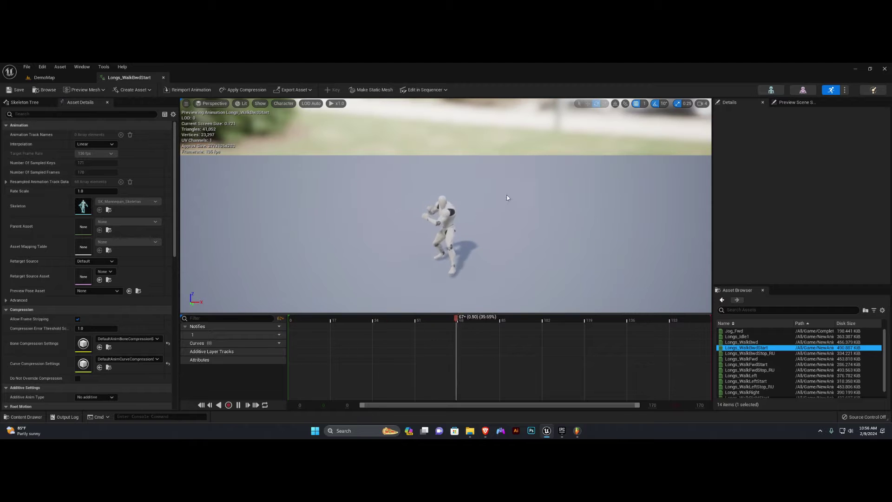
{"action": "mouse_move", "coordinate": [763, 354]}
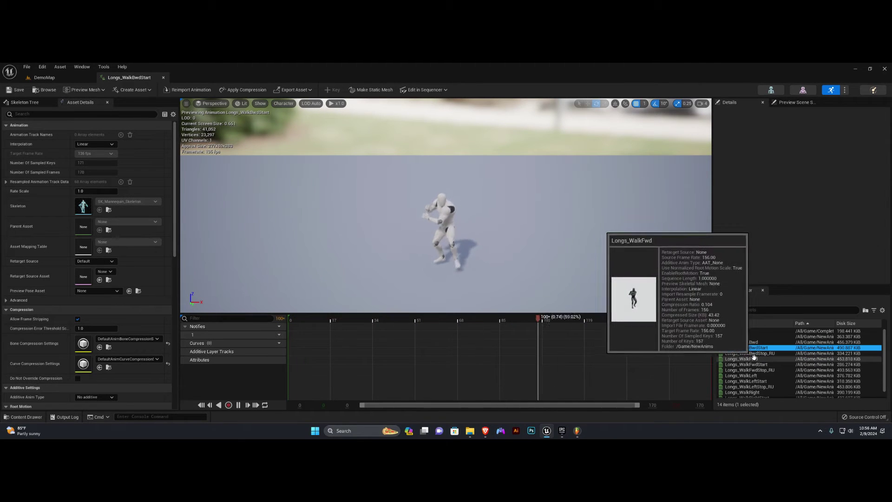
{"action": "double_click", "coordinate": [747, 358]}
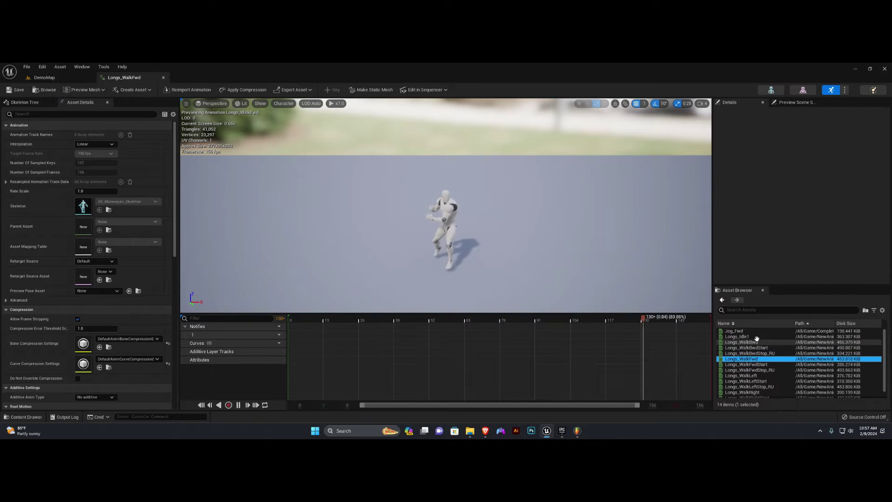
{"action": "left_click", "coordinate": [760, 344]}
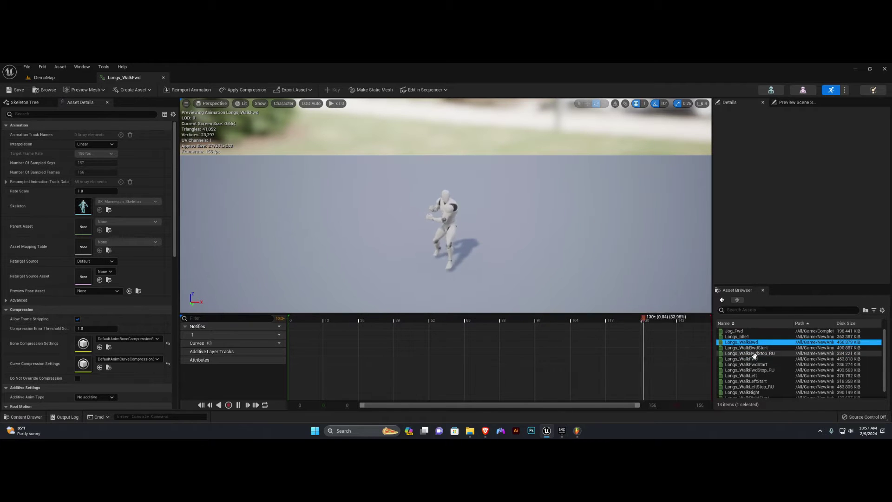
{"action": "scroll", "coordinate": [758, 353], "scroll_direction": "down", "scroll_amount": 1}
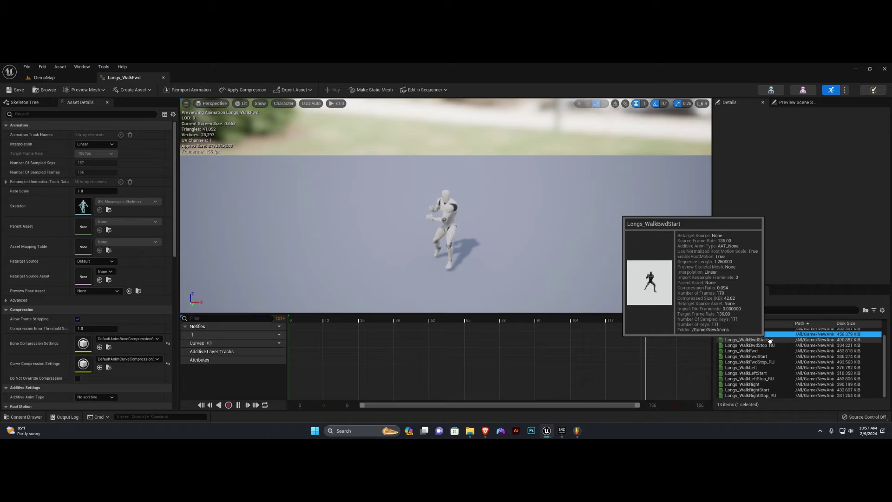
{"action": "double_click", "coordinate": [750, 362]}
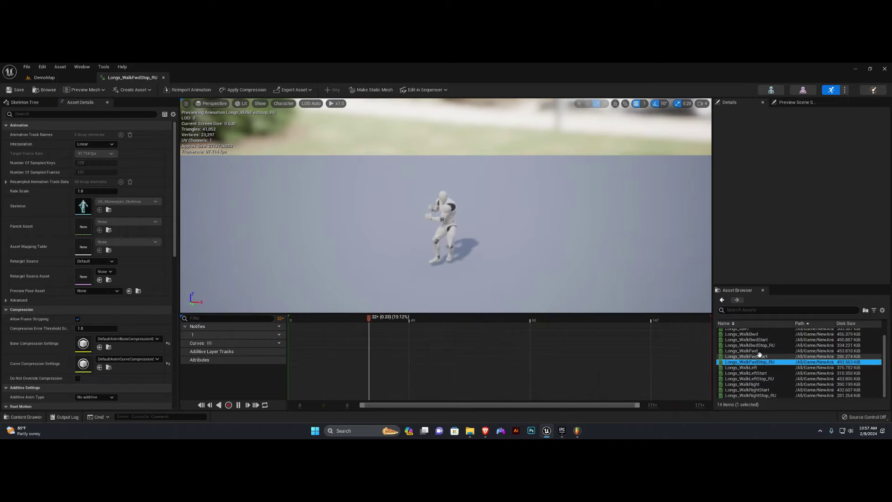
{"action": "double_click", "coordinate": [760, 356]}
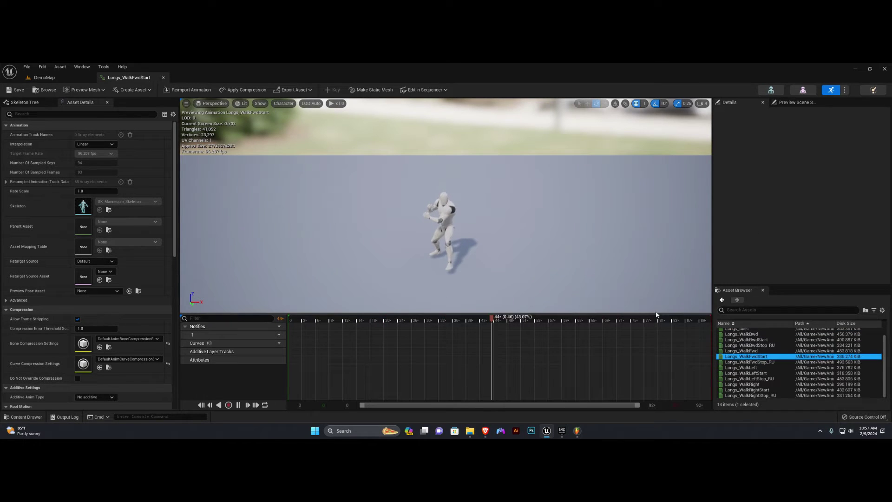
{"action": "double_click", "coordinate": [746, 351]}
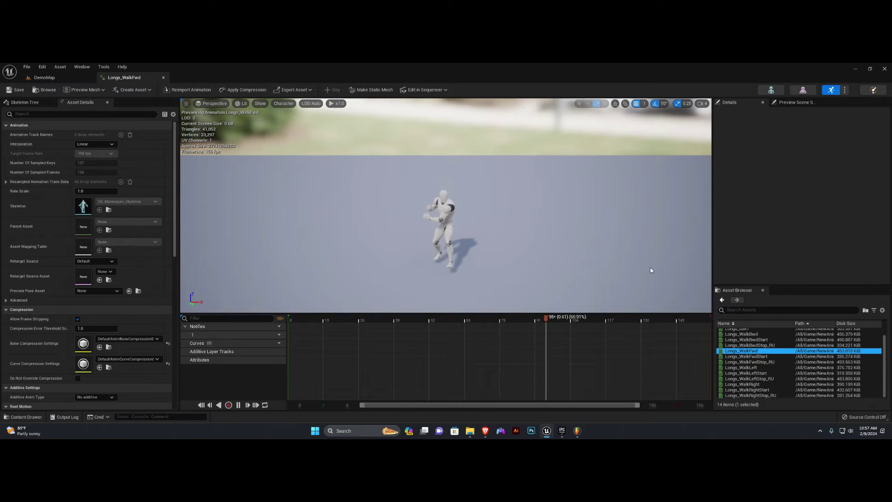
Turn on RootMotion Force Root Lock for all 13 Longs animations via the Property Matrix.
{"action": "left_click", "coordinate": [44, 77]}
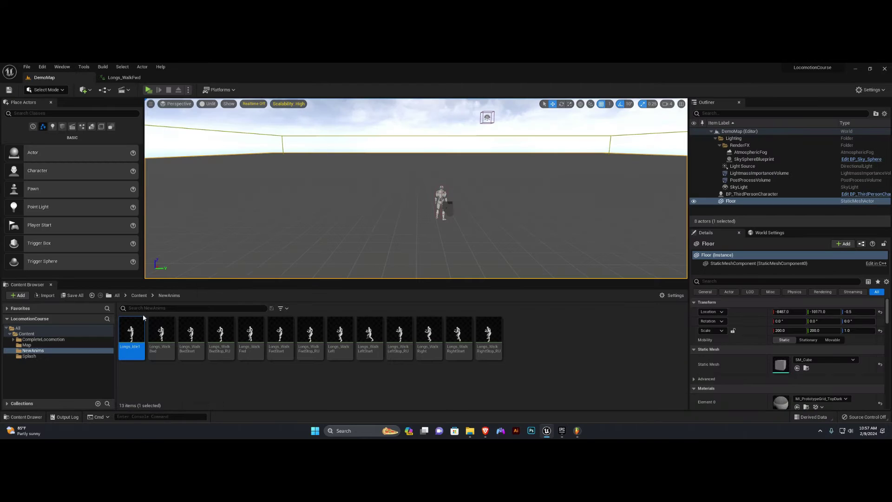
{"action": "left_click", "coordinate": [487, 327], "text": "shift"}
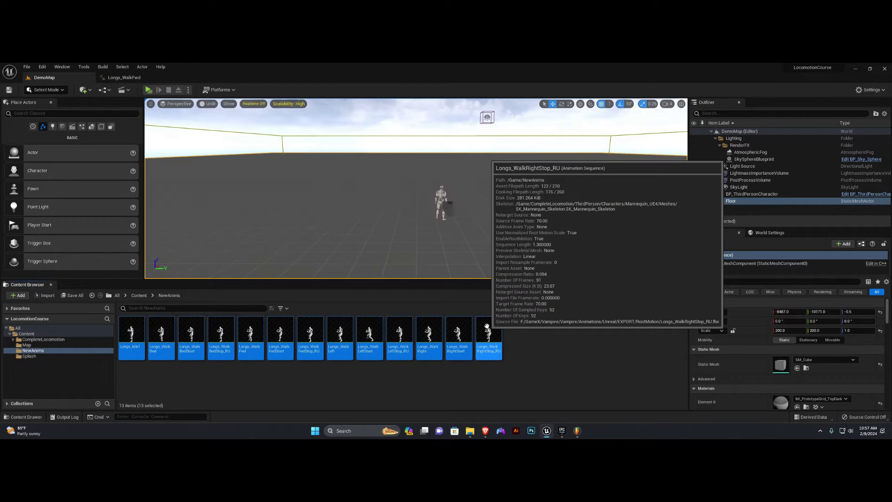
{"action": "right_click", "coordinate": [487, 327]}
{"action": "mouse_move", "coordinate": [558, 230]}
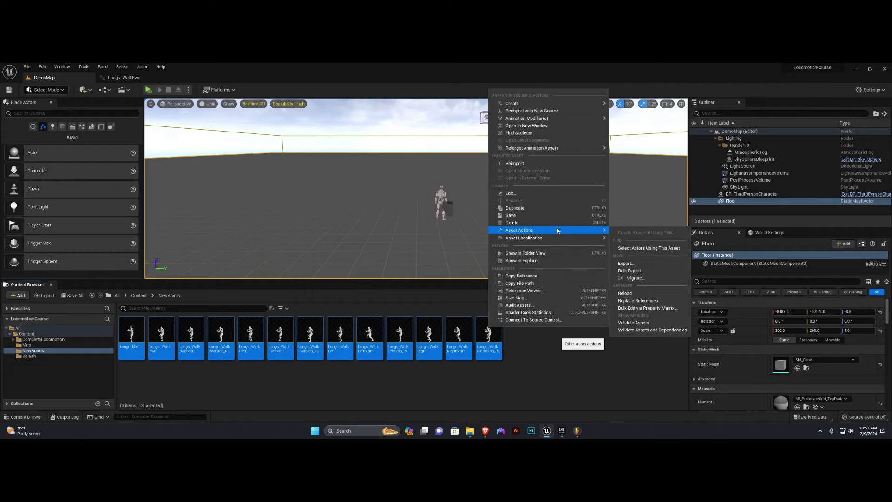
{"action": "left_click", "coordinate": [642, 309]}
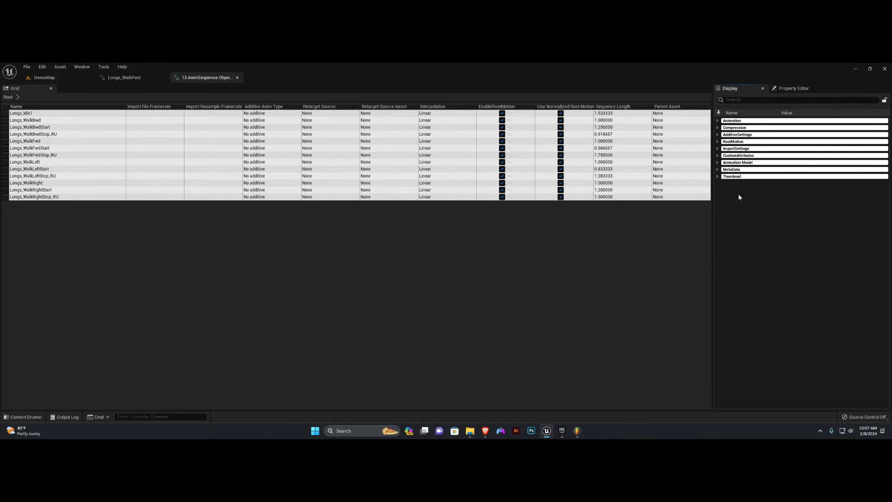
{"action": "left_click", "coordinate": [718, 142]}
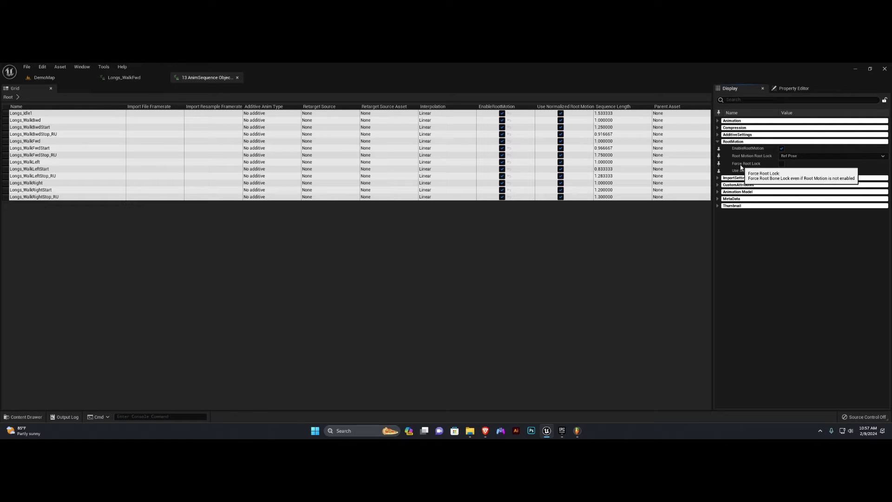
{"action": "left_click", "coordinate": [782, 163]}
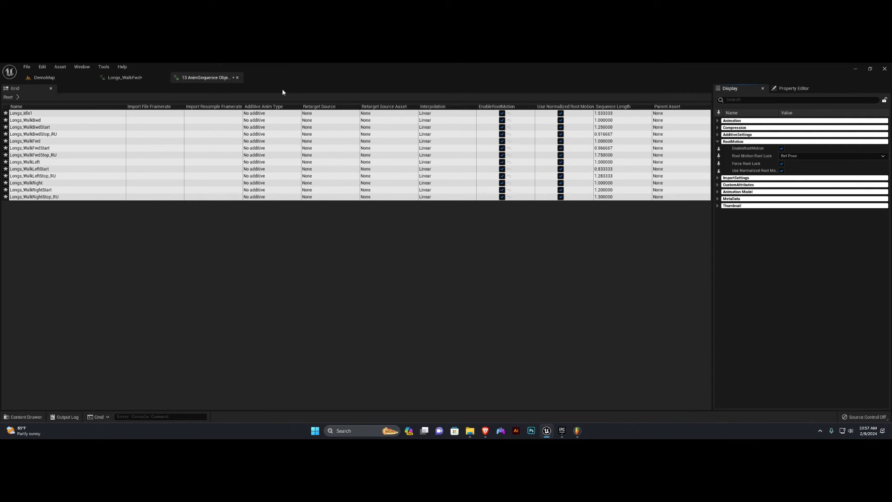
Close the editors, save the 13 animations, and open Longs_WalkLeftStop_RU in its own tab.
{"action": "left_click", "coordinate": [237, 77]}
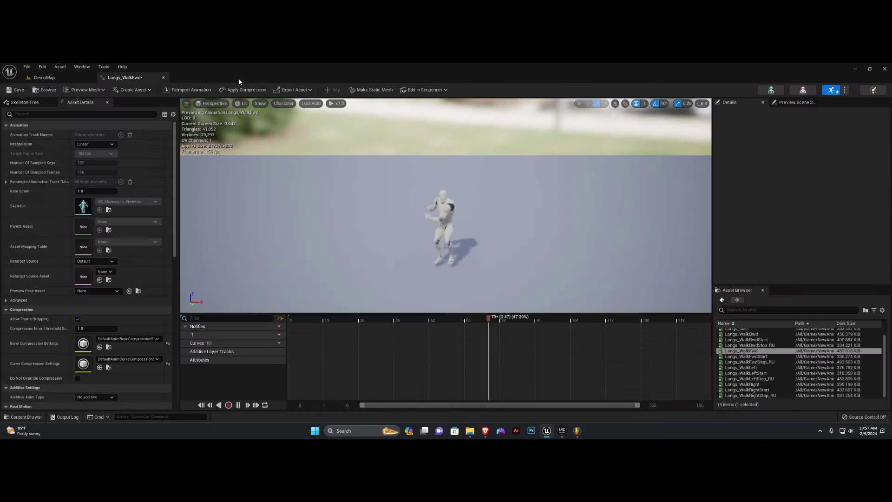
{"action": "left_click", "coordinate": [163, 77]}
{"action": "left_click", "coordinate": [73, 296]}
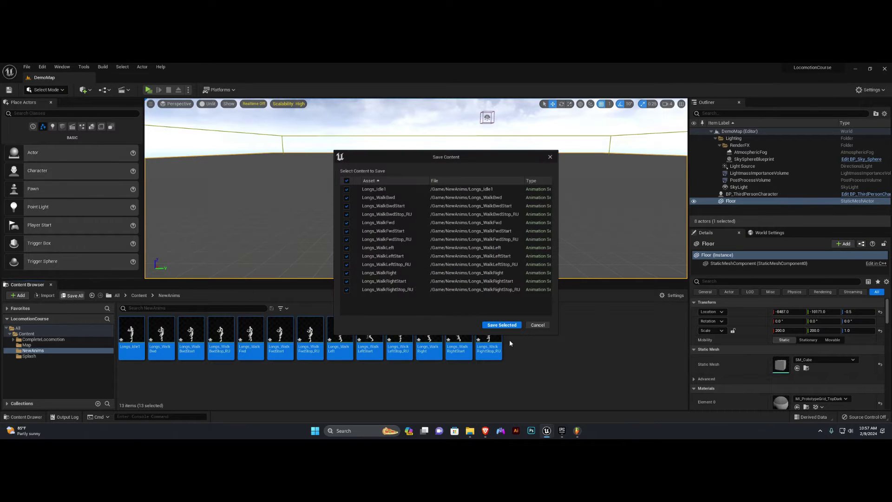
{"action": "left_click", "coordinate": [495, 326]}
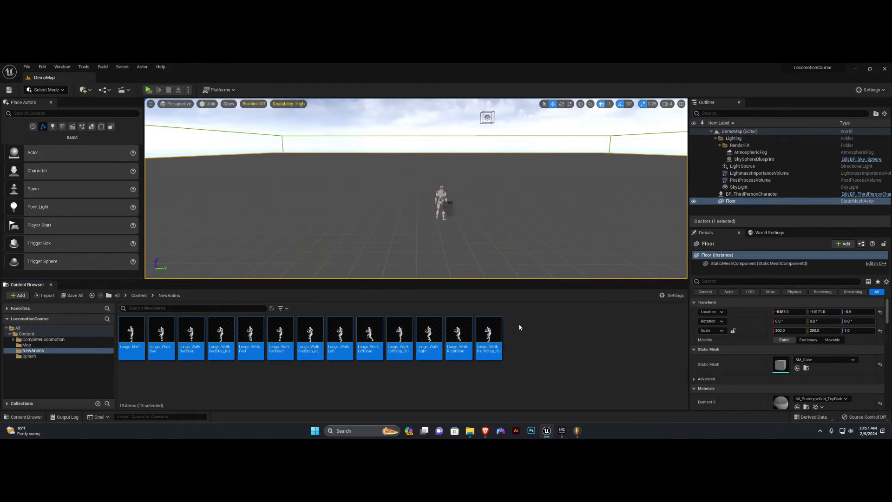
{"action": "left_click", "coordinate": [533, 364]}
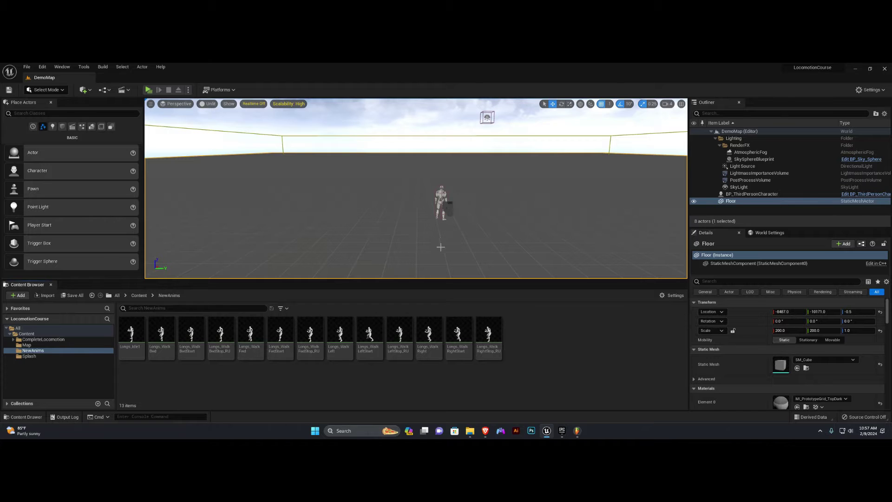
{"action": "double_click", "coordinate": [400, 333]}
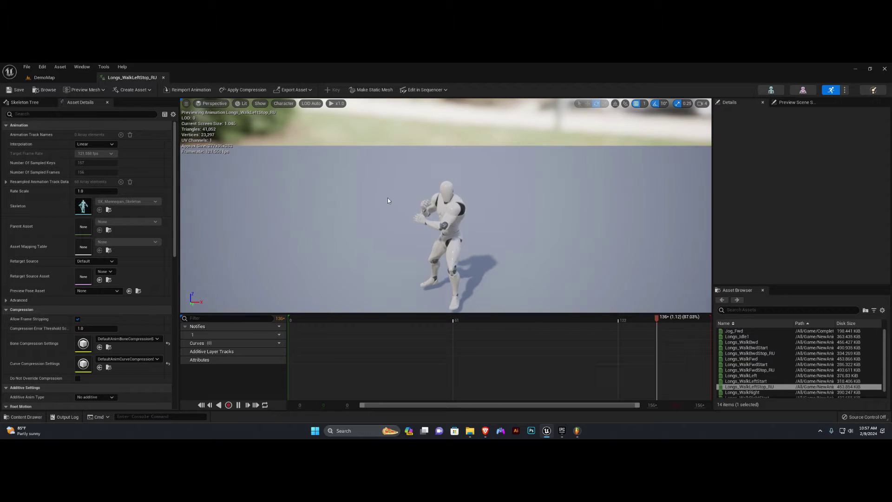
{"action": "left_click", "coordinate": [44, 77]}
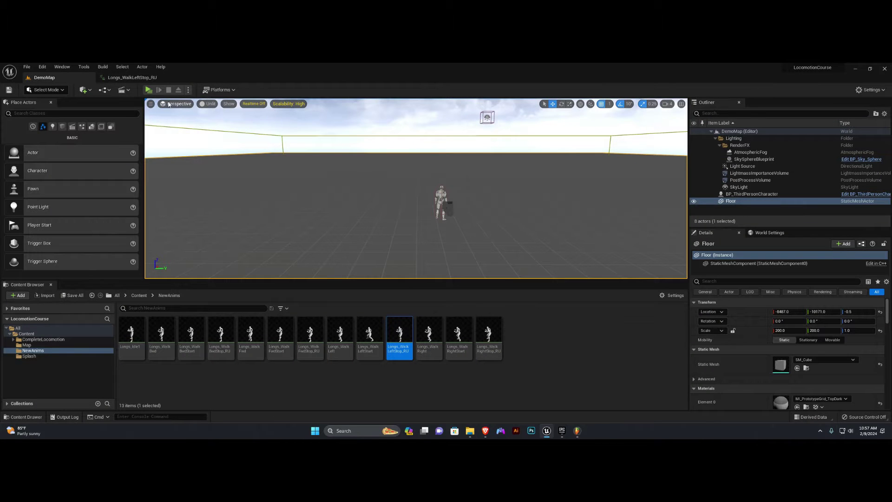
{"action": "left_click", "coordinate": [149, 89]}
{"action": "key", "text": "w"}
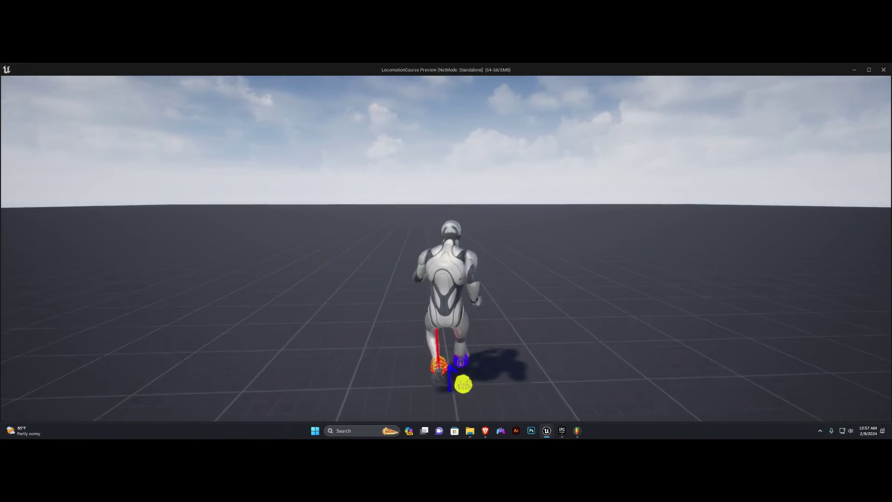
{"action": "key", "text": "Escape"}
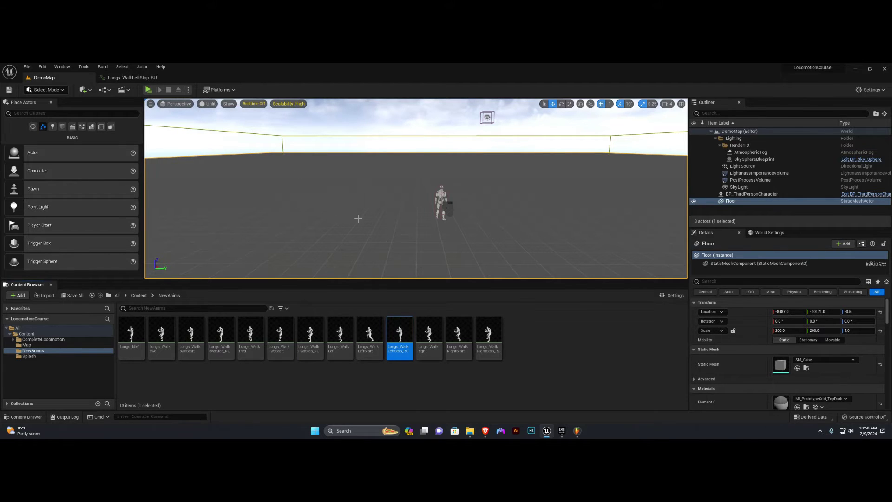
Start Duplicate and Retarget on ABP_Base using the RTG_UE5Manny_UE4Manny retargeter.
{"action": "left_click", "coordinate": [56, 342]}
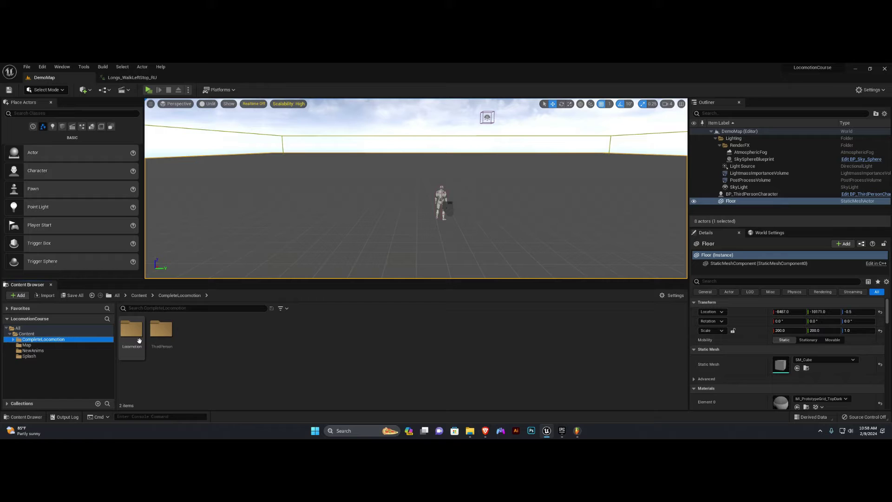
{"action": "double_click", "coordinate": [132, 330]}
{"action": "left_click", "coordinate": [134, 332]}
{"action": "double_click", "coordinate": [134, 332]}
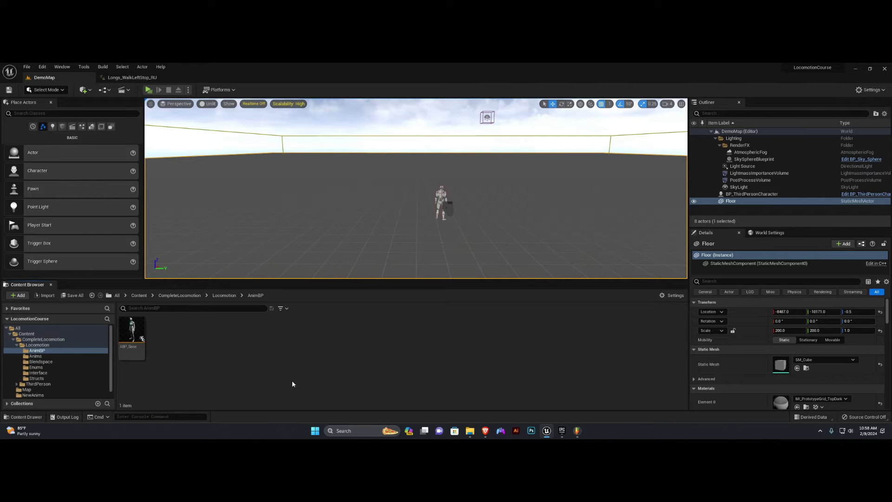
{"action": "right_click", "coordinate": [133, 331]}
{"action": "mouse_move", "coordinate": [182, 168]}
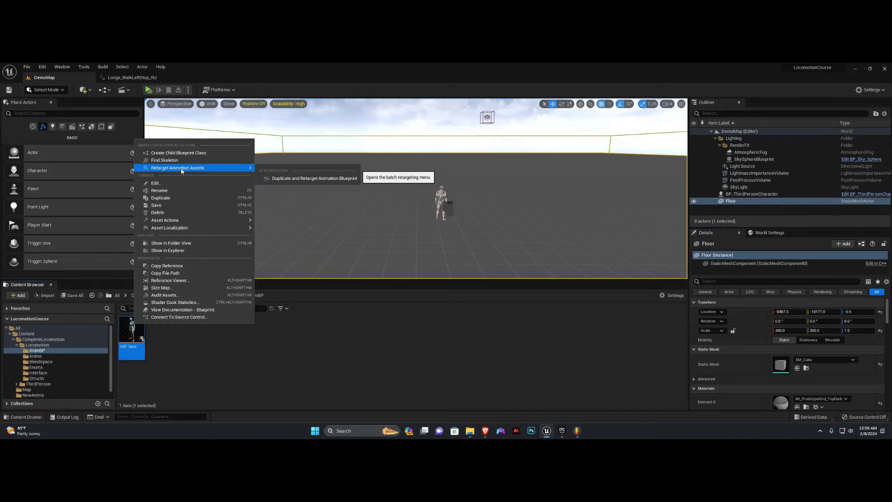
{"action": "left_click", "coordinate": [287, 179]}
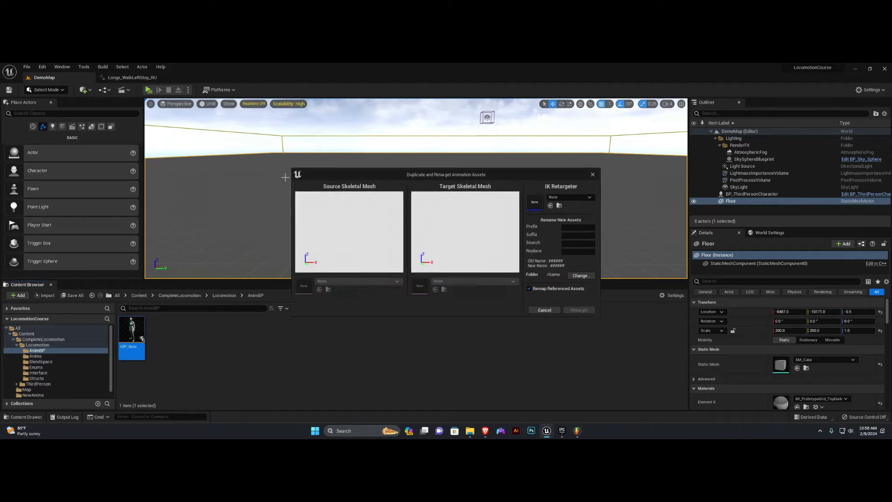
{"action": "left_click", "coordinate": [582, 196]}
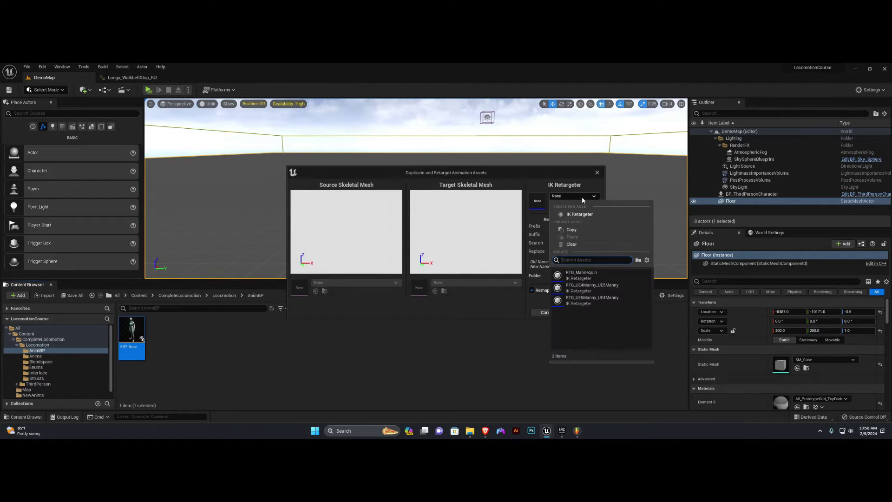
{"action": "left_click", "coordinate": [612, 303]}
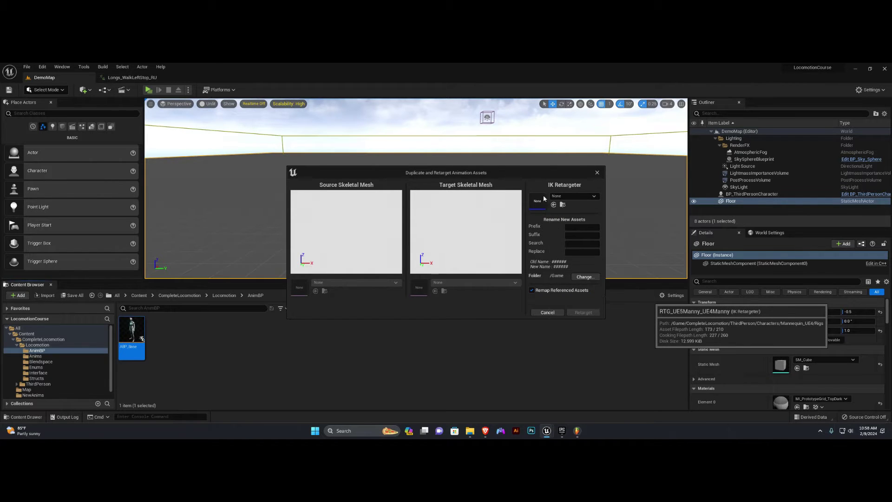
Put the retargeted copies in a new UE4ABP folder, run the retarget, and save them.
{"action": "left_click", "coordinate": [594, 277]}
{"action": "right_click", "coordinate": [398, 205]}
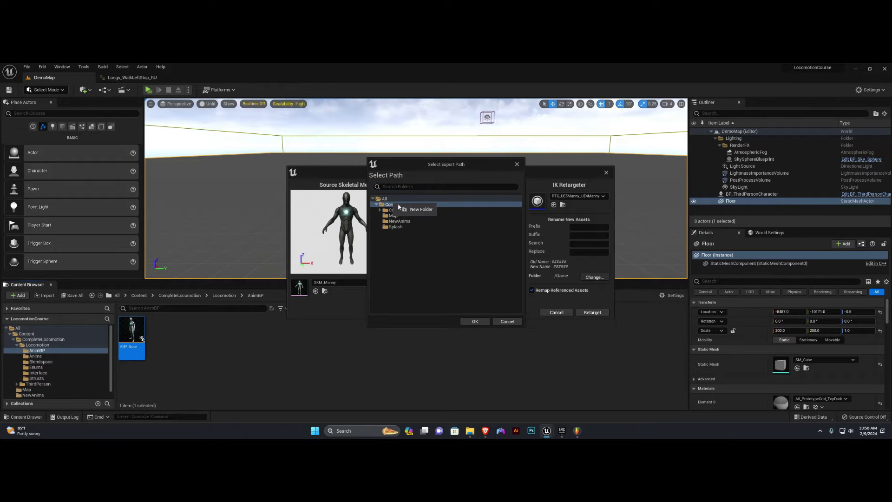
{"action": "left_click", "coordinate": [416, 210]}
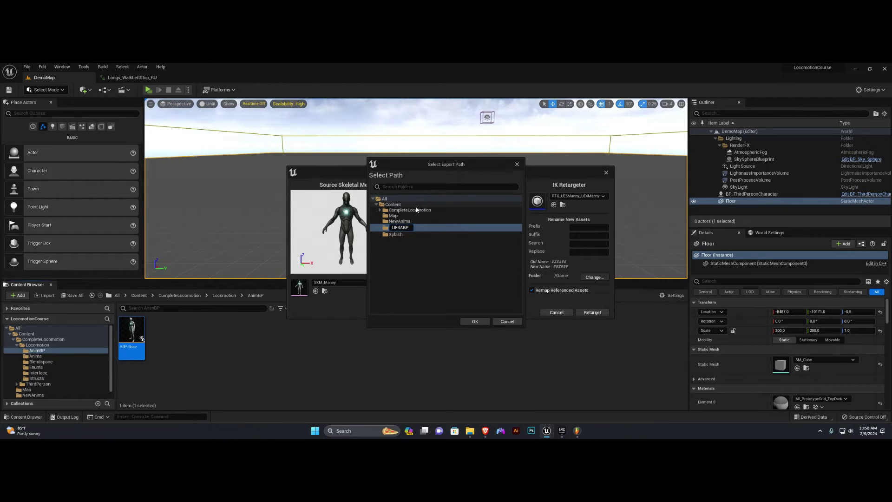
{"action": "key", "text": "Return"}
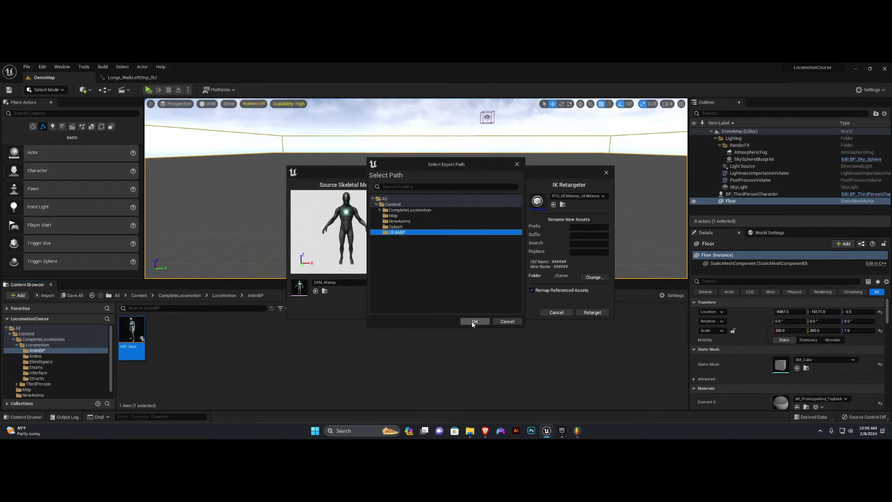
{"action": "left_click", "coordinate": [474, 321]}
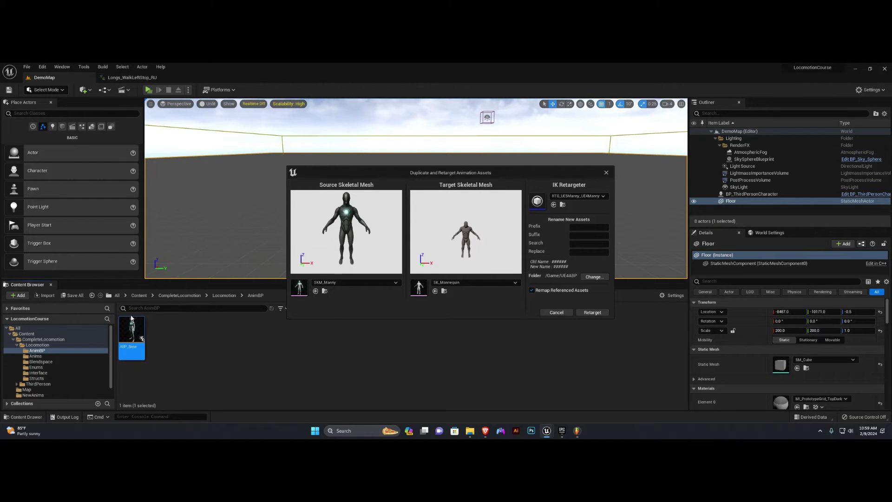
{"action": "left_click", "coordinate": [593, 313]}
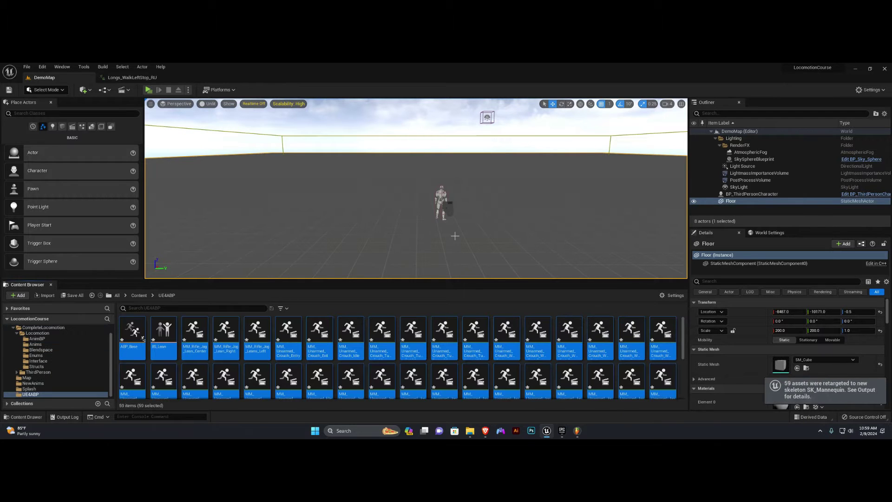
{"action": "left_click", "coordinate": [73, 295]}
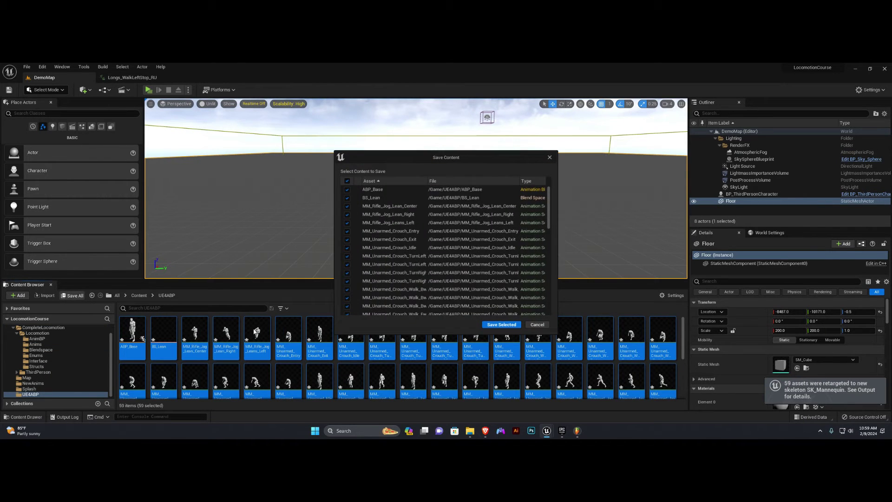
{"action": "left_click", "coordinate": [496, 327]}
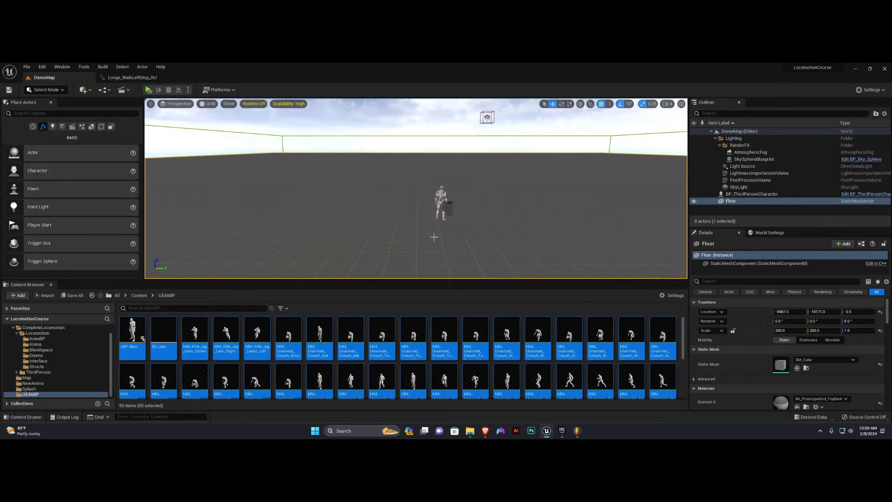
Give BP_ThirdPersonCharacter's Mesh the SK_Mannequin skeletal mesh and ABP_Base_C anim class, then compile.
{"action": "left_click", "coordinate": [439, 191]}
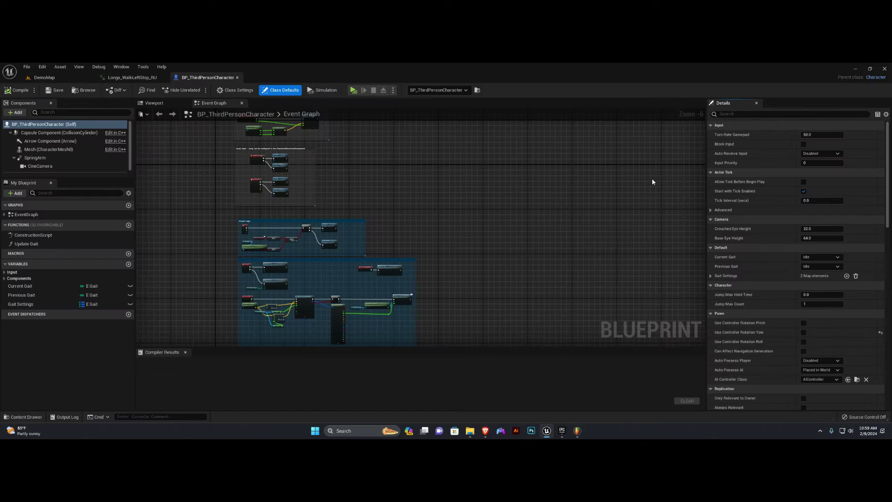
{"action": "left_click", "coordinate": [157, 103]}
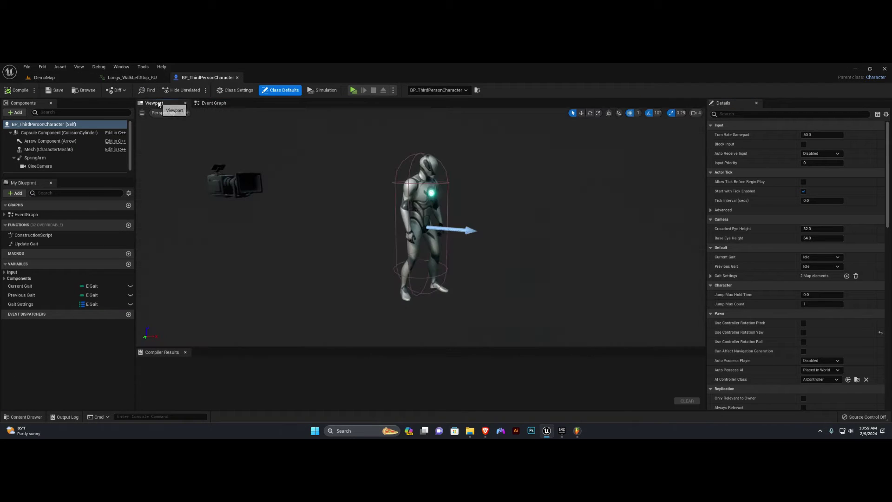
{"action": "left_click", "coordinate": [441, 214]}
{"action": "left_click", "coordinate": [849, 297]}
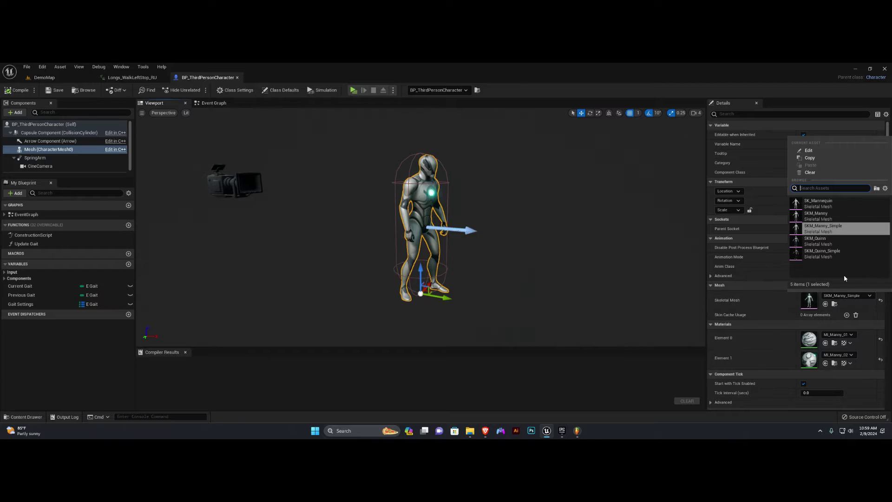
{"action": "left_click", "coordinate": [825, 228]}
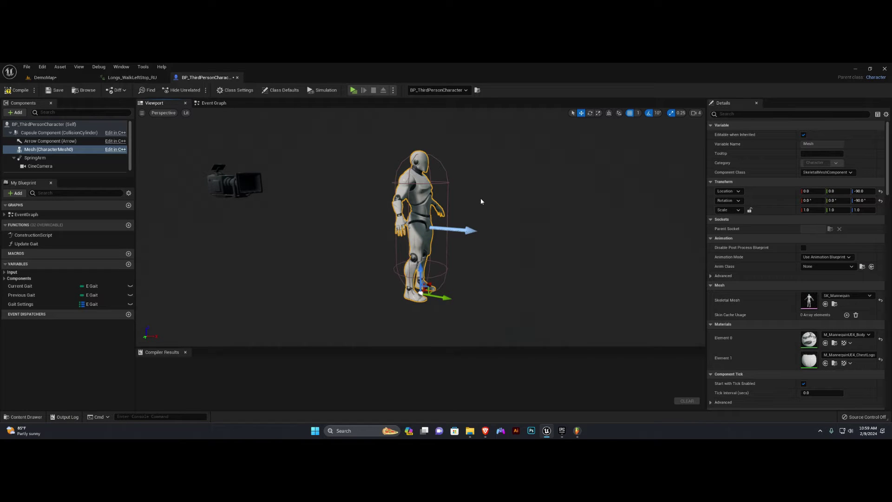
{"action": "left_click", "coordinate": [827, 266]}
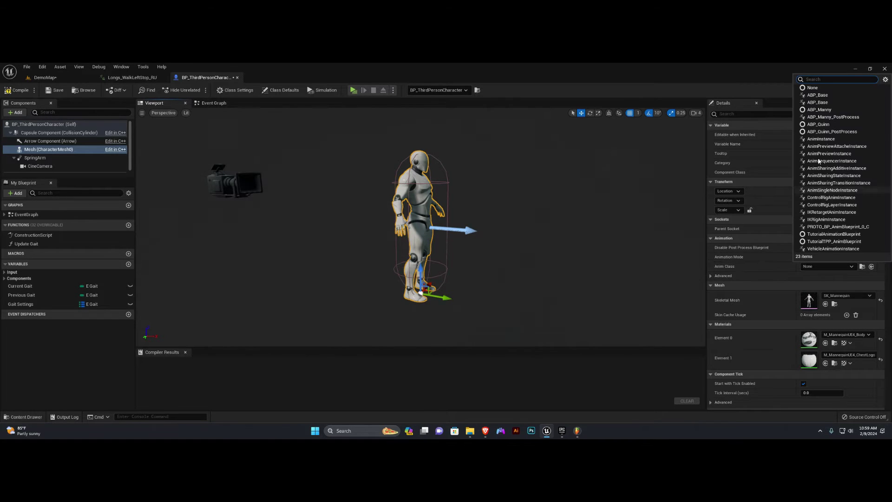
{"action": "left_click", "coordinate": [818, 95]}
{"action": "left_click", "coordinate": [837, 268]}
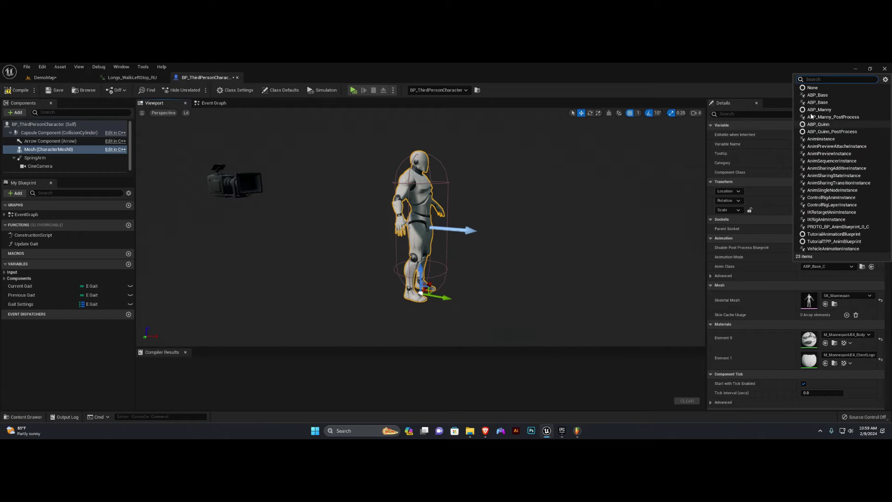
{"action": "left_click", "coordinate": [819, 102]}
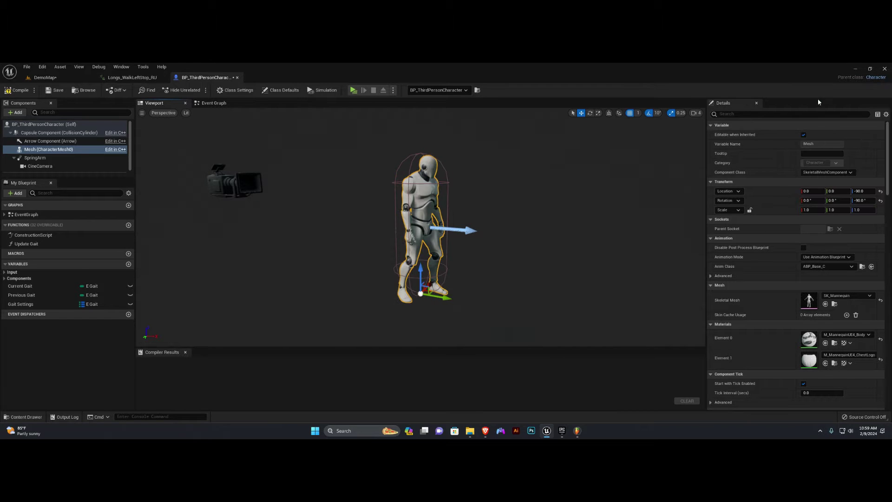
{"action": "left_click", "coordinate": [56, 90]}
{"action": "left_click", "coordinate": [45, 77]}
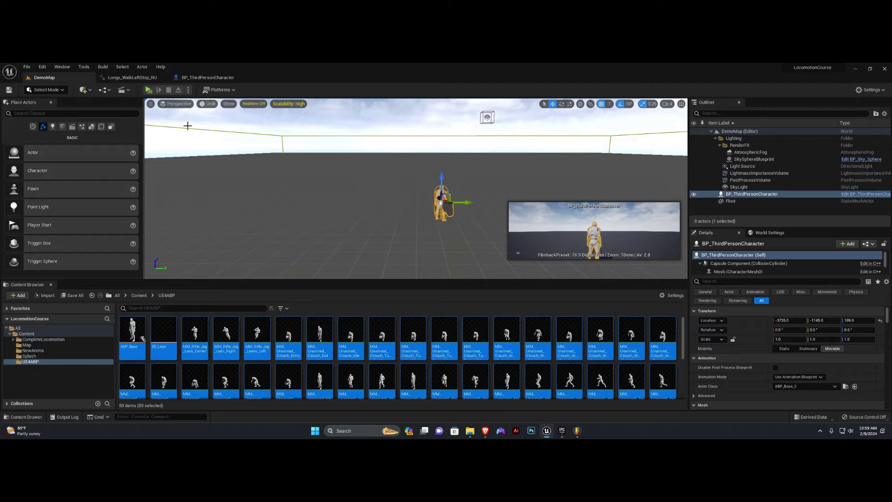
{"action": "left_click", "coordinate": [149, 89]}
{"action": "key", "text": "w"}
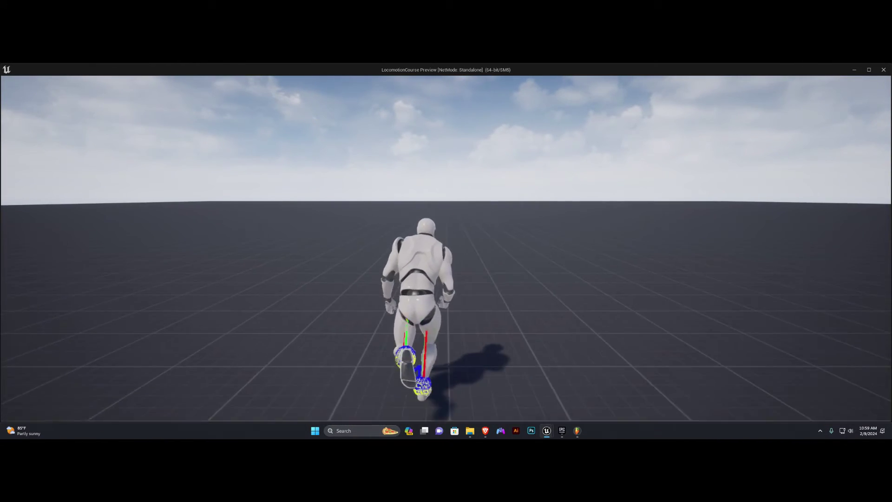
{"action": "key", "text": "d"}
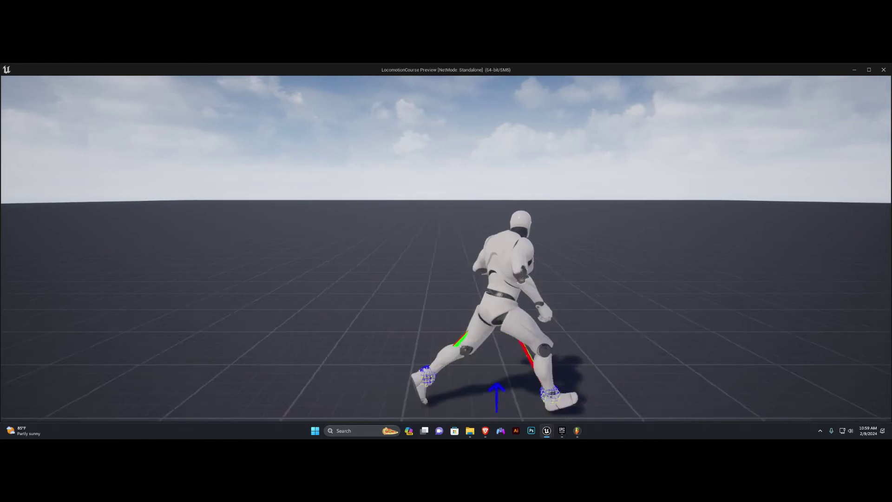
{"action": "key", "text": "a"}
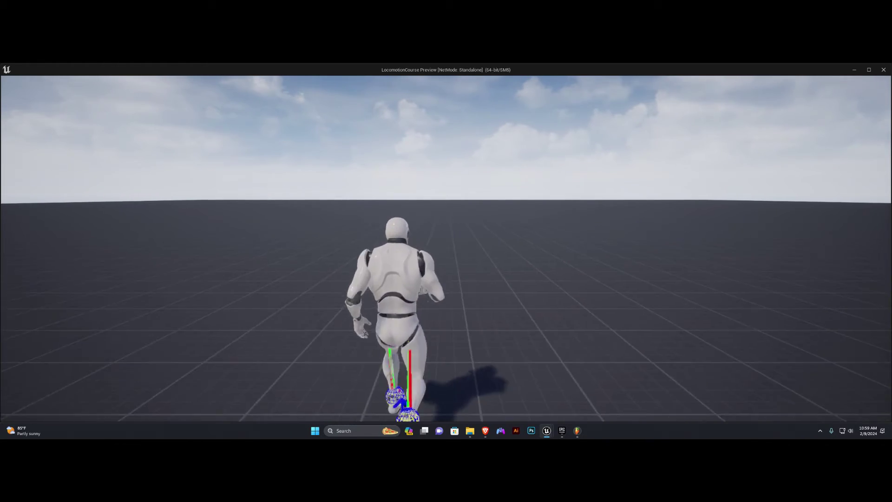
{"action": "key", "text": "w"}
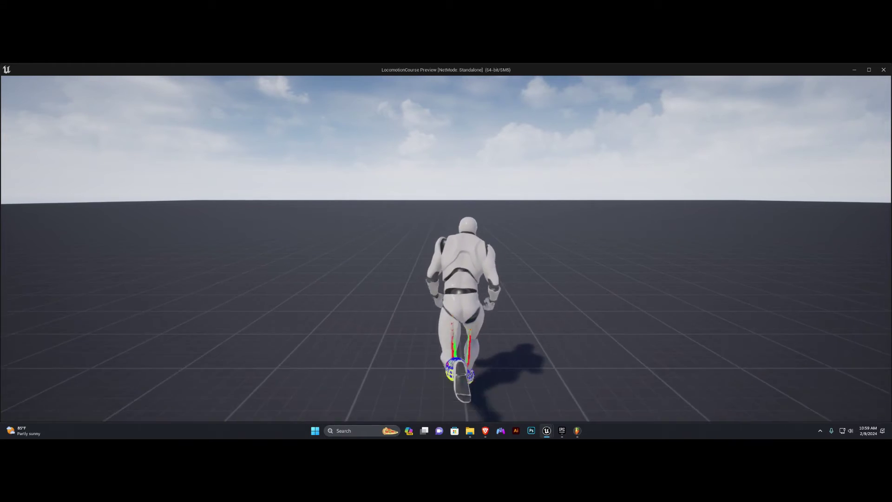
{"action": "key", "text": "Escape"}
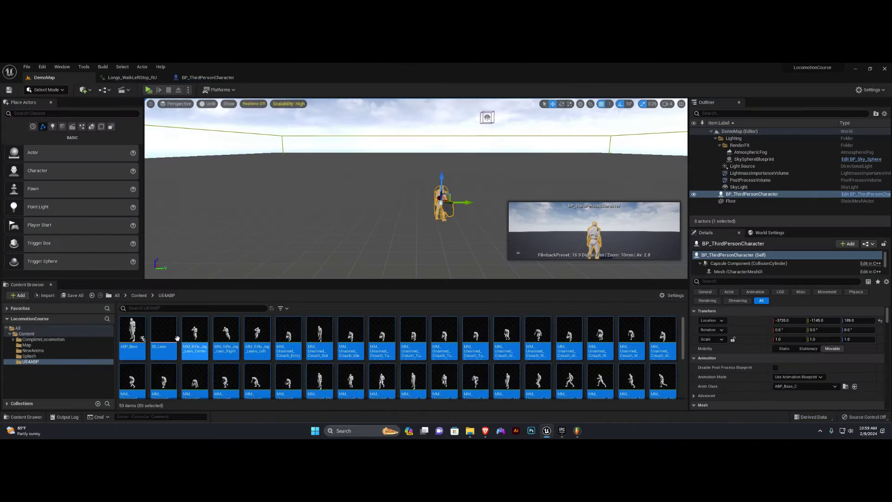
Open ABP_Base's AnimGraph and locate the node behind the orientation warning.
{"action": "left_click", "coordinate": [214, 330]}
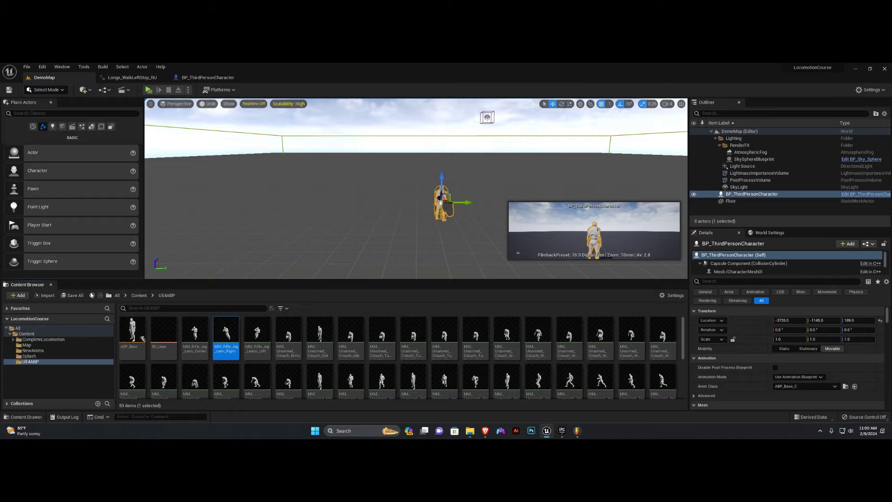
{"action": "double_click", "coordinate": [133, 328]}
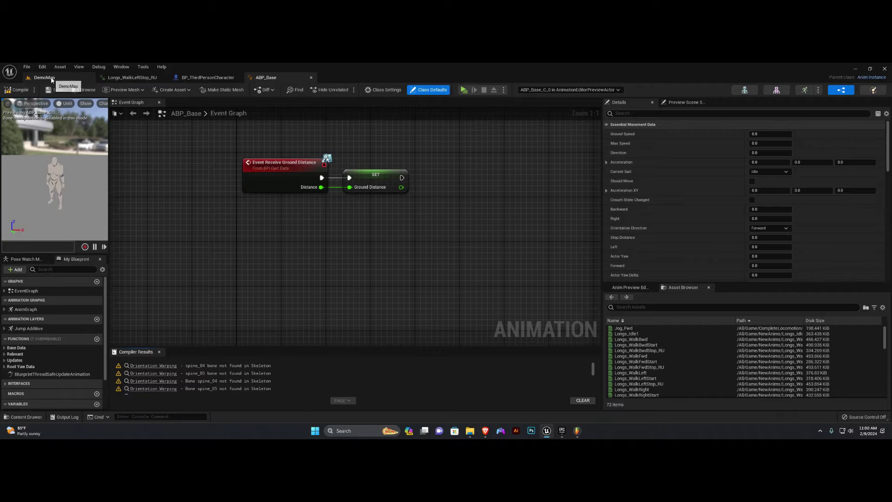
{"action": "left_click", "coordinate": [44, 77]}
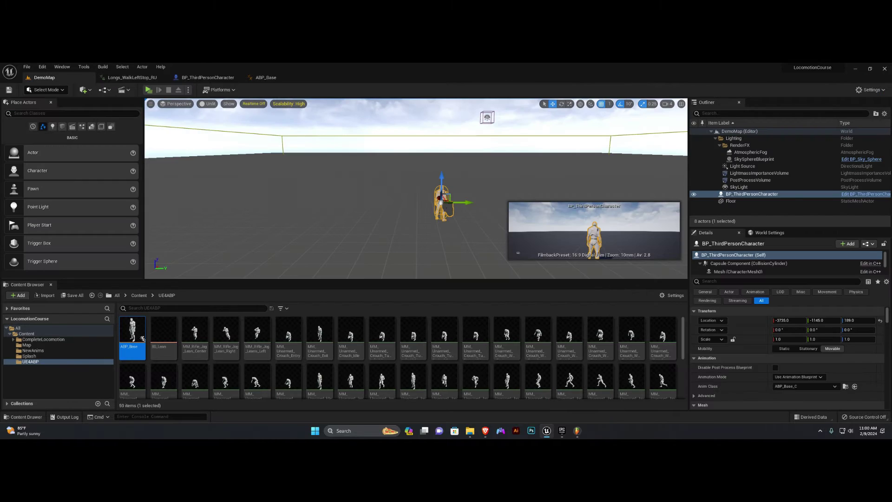
{"action": "left_click", "coordinate": [263, 78]}
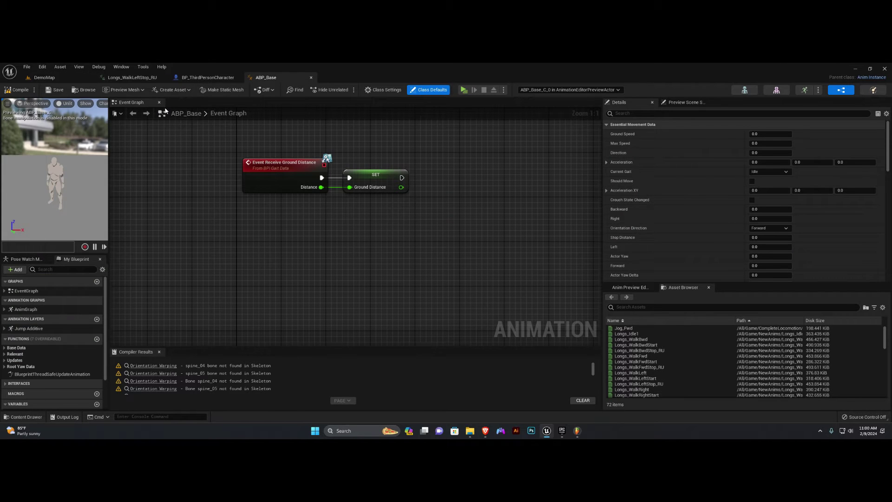
{"action": "double_click", "coordinate": [25, 309]}
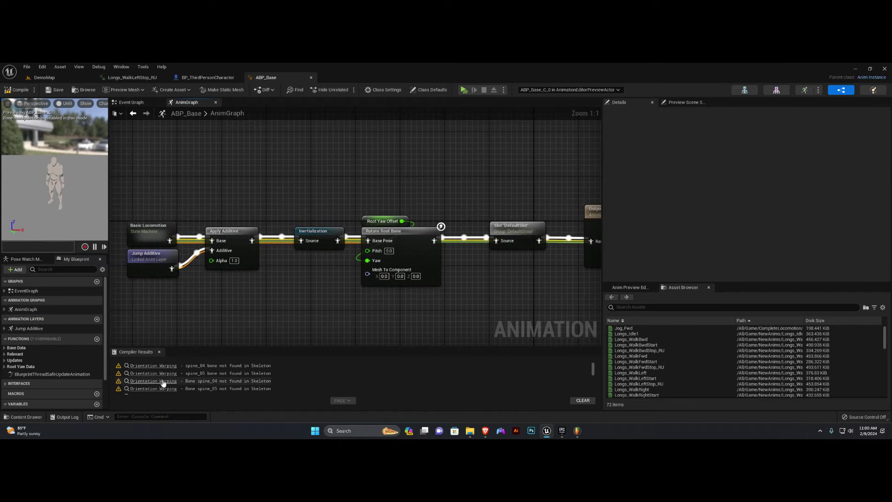
{"action": "scroll", "coordinate": [163, 374], "scroll_direction": "down", "scroll_amount": 5}
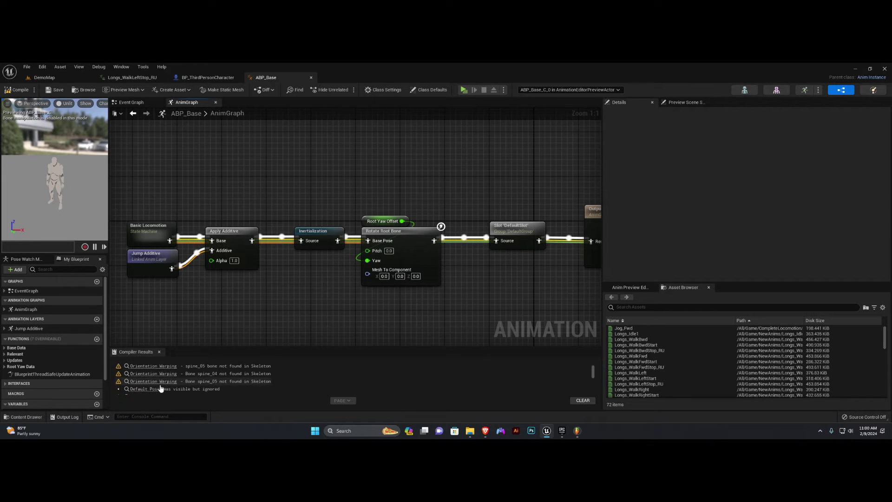
{"action": "scroll", "coordinate": [161, 386], "scroll_direction": "down", "scroll_amount": 2}
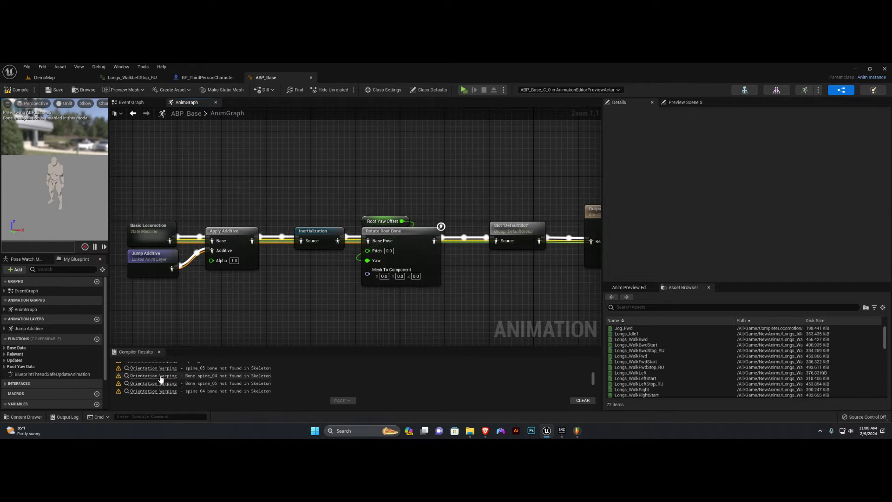
{"action": "left_click", "coordinate": [161, 382]}
Open the Movement Start state's graph inside the Basic Locomotion state machine.
{"action": "left_click", "coordinate": [282, 113]}
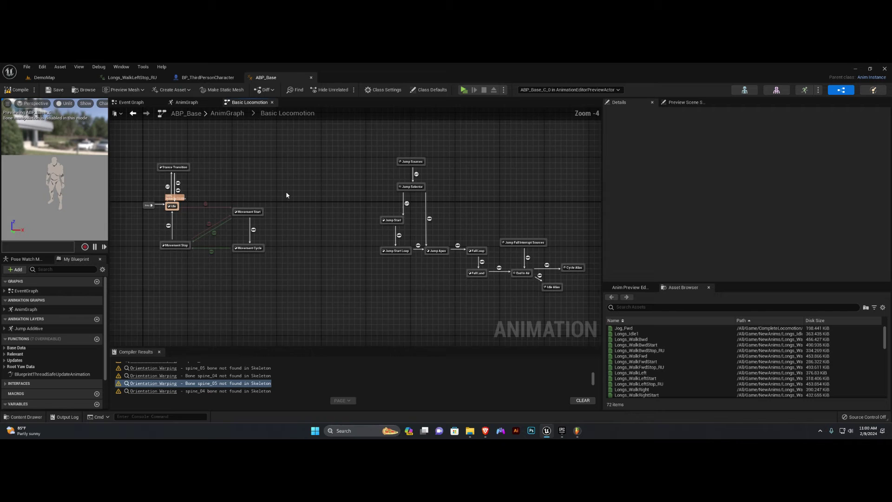
{"action": "scroll", "coordinate": [277, 196], "scroll_direction": "up", "scroll_amount": 5}
{"action": "left_click", "coordinate": [228, 114]}
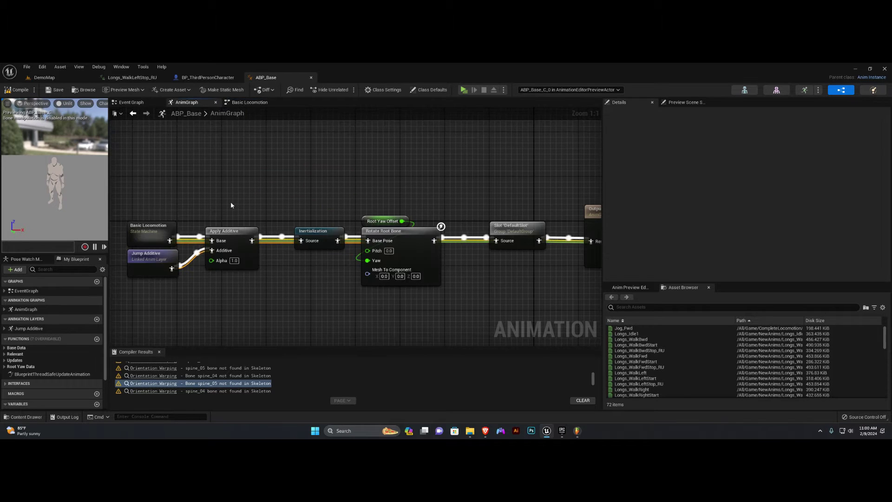
{"action": "double_click", "coordinate": [150, 232]}
{"action": "scroll", "coordinate": [289, 200], "scroll_direction": "up", "scroll_amount": 5}
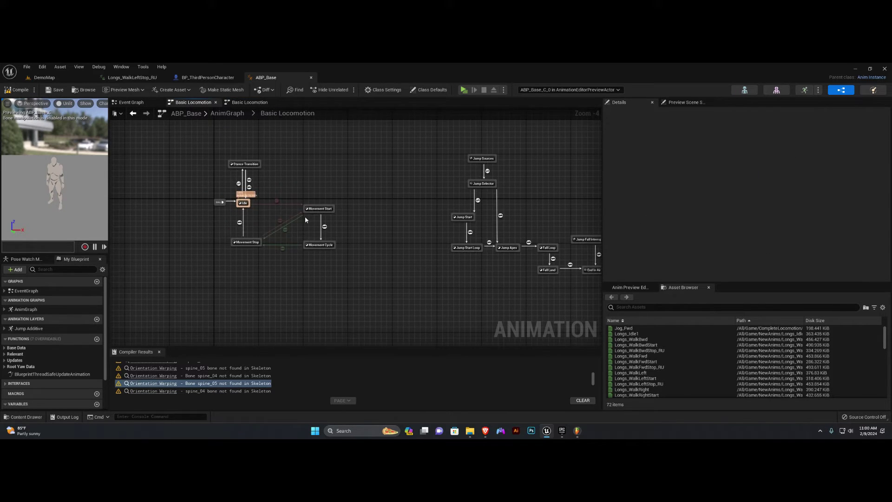
{"action": "right_click_drag", "start_coordinate": [271, 160], "coordinate": [333, 175]}
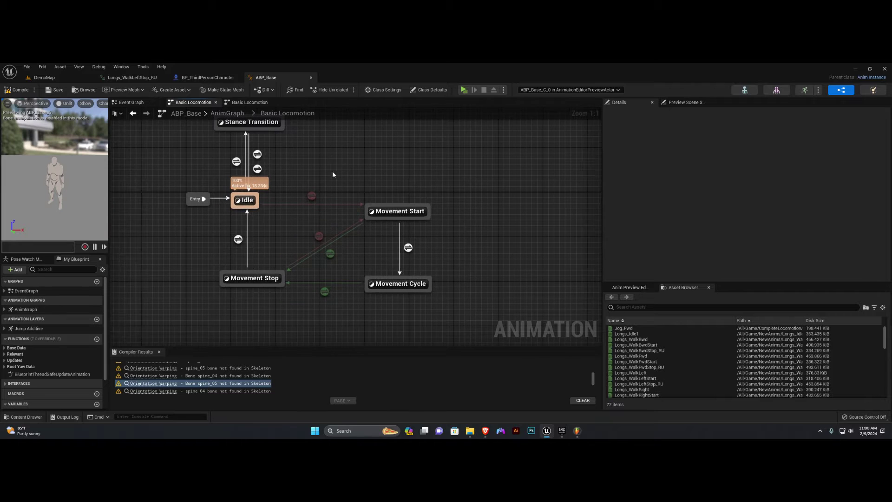
{"action": "left_click", "coordinate": [402, 213]}
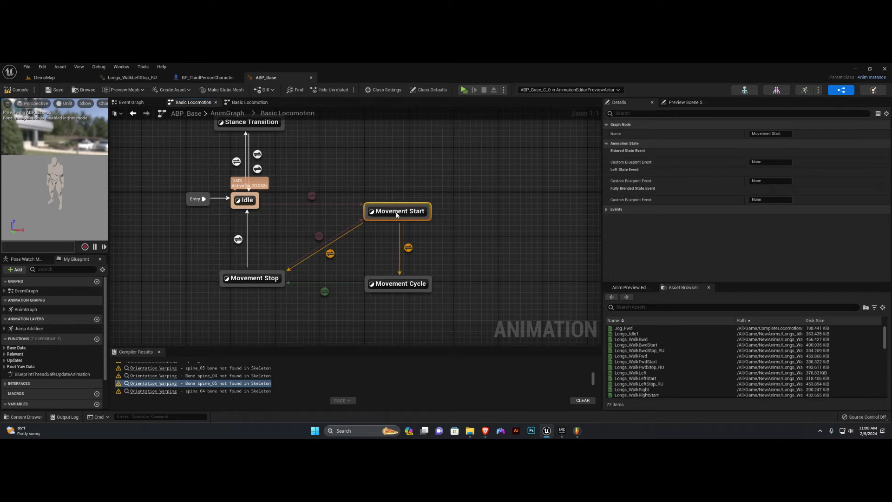
{"action": "double_click", "coordinate": [401, 213]}
Delete the eight blue comment boxes, leaving the Orientation Warping and other nodes intact.
{"action": "mouse_move", "coordinate": [327, 202]}
{"action": "right_mouse_down"}
{"action": "mouse_move", "coordinate": [323, 239]}
{"action": "mouse_move", "coordinate": [322, 185]}
{"action": "mouse_move", "coordinate": [320, 213]}
{"action": "right_mouse_up"}
{"action": "left_click_drag", "start_coordinate": [337, 128], "coordinate": [334, 339]}
{"action": "key", "text": "Delete"}
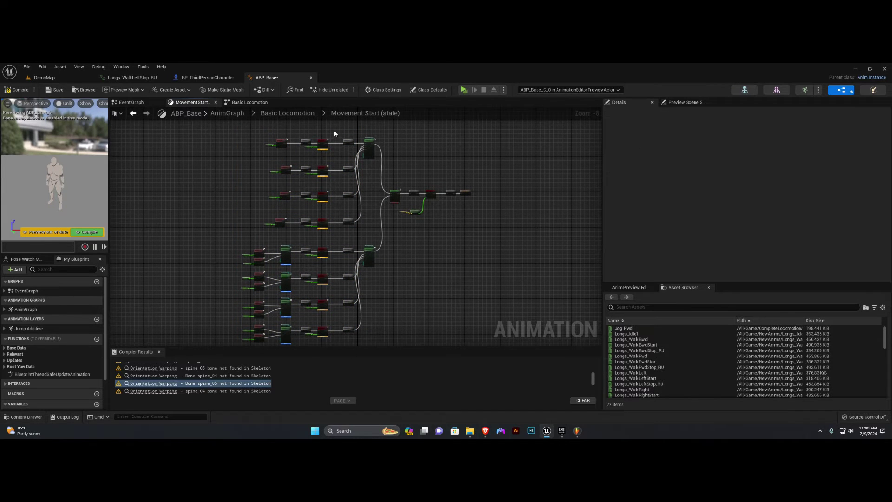
{"action": "scroll", "coordinate": [335, 133], "scroll_direction": "up", "scroll_amount": 9}
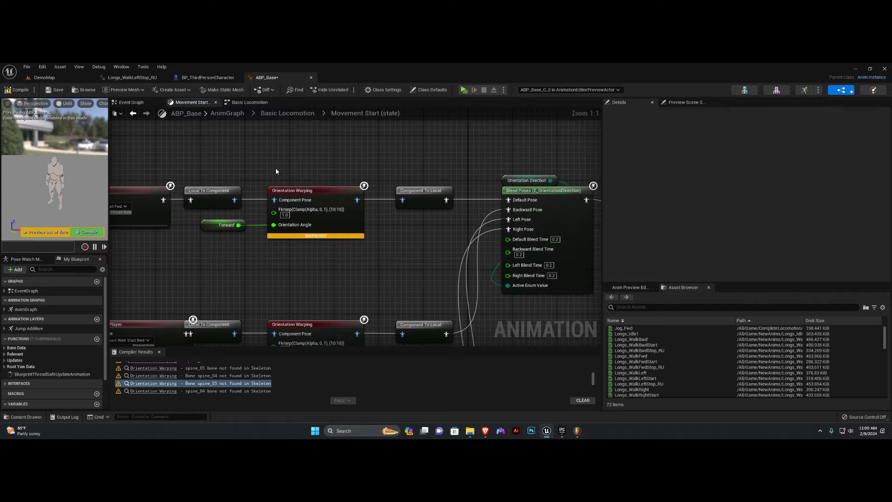
{"action": "left_click_drag", "start_coordinate": [345, 268], "coordinate": [345, 268]}
{"action": "scroll", "coordinate": [355, 269], "scroll_direction": "down", "scroll_amount": 10}
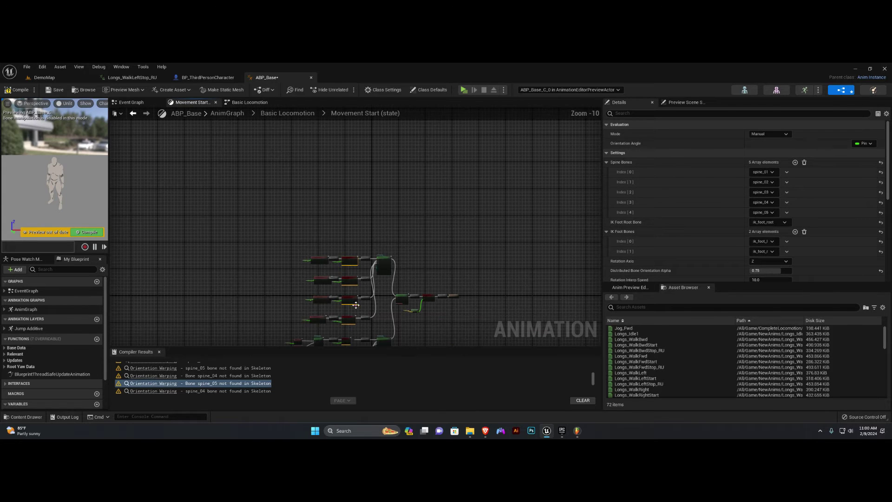
{"action": "right_click_drag", "start_coordinate": [361, 285], "coordinate": [361, 278]}
{"action": "left_click", "coordinate": [393, 271]}
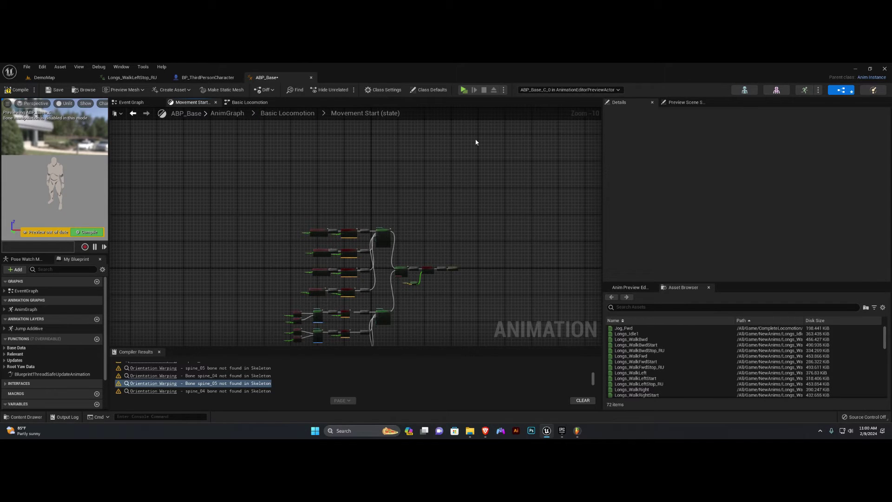
Open the SK_Mannequin skeletal mesh and skeleton assets through a 'skele' asset search.
{"action": "key", "text": "ctrl+p"}
{"action": "type", "text": "skel"}
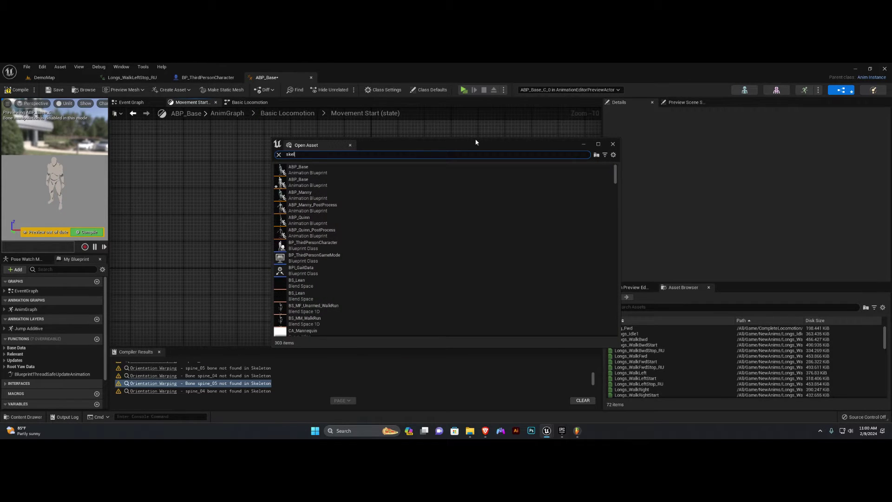
{"action": "type", "text": "e"}
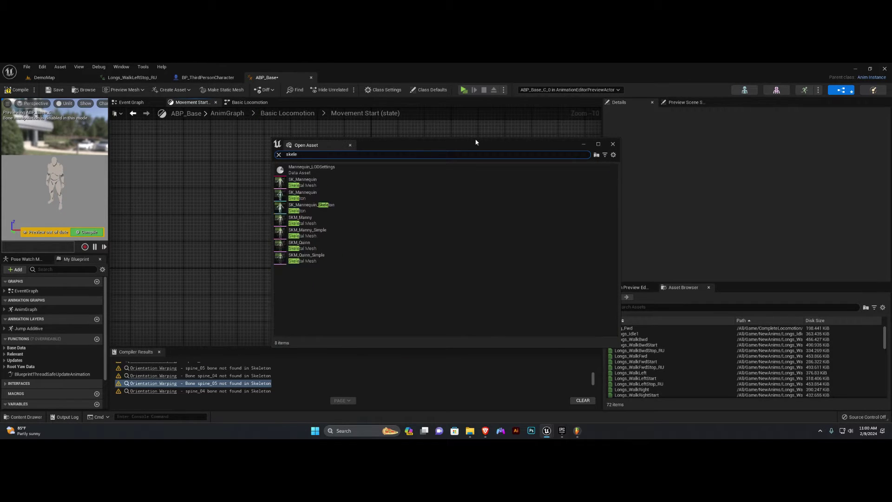
{"action": "left_click", "coordinate": [303, 181]}
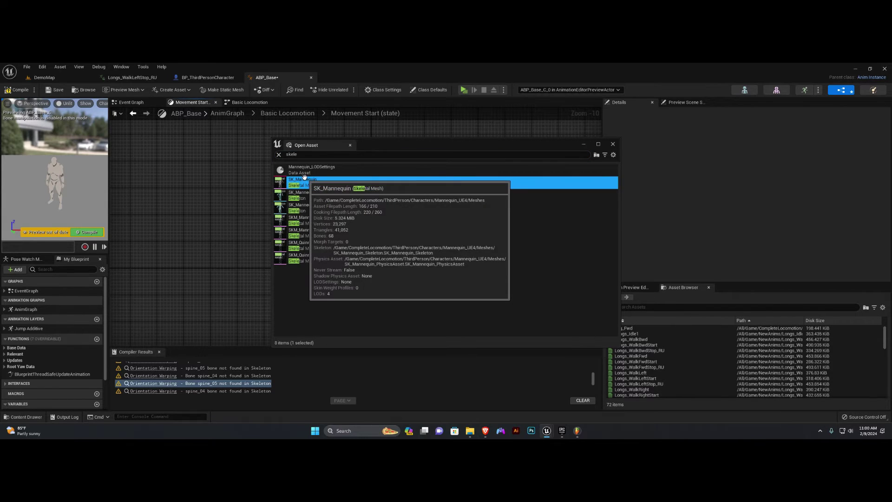
{"action": "double_click", "coordinate": [302, 181]}
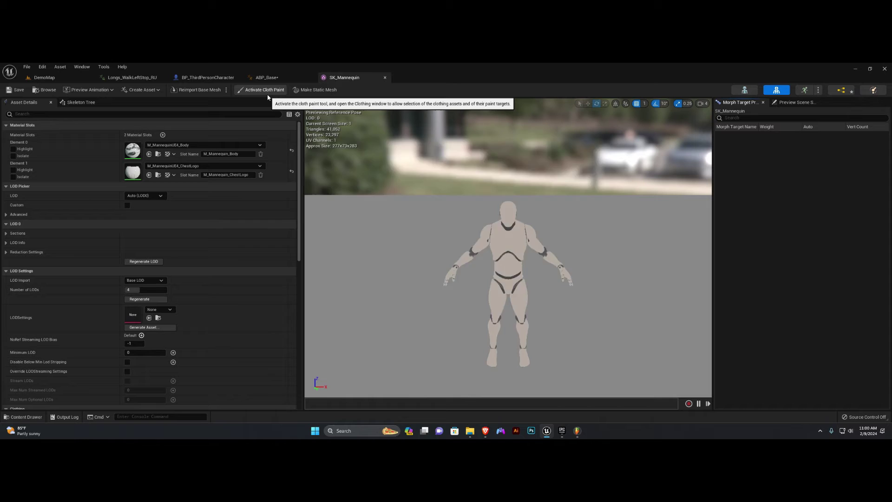
{"action": "key", "text": "ctrl+p"}
{"action": "type", "text": "skele"}
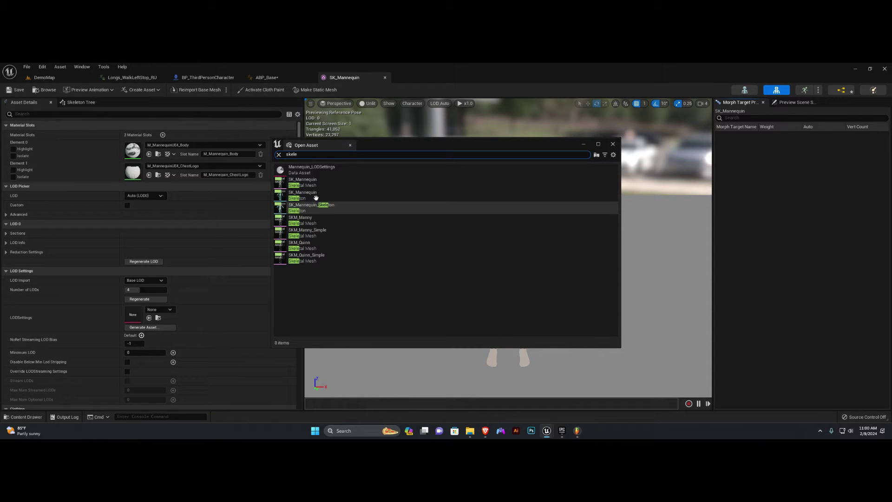
{"action": "double_click", "coordinate": [307, 193]}
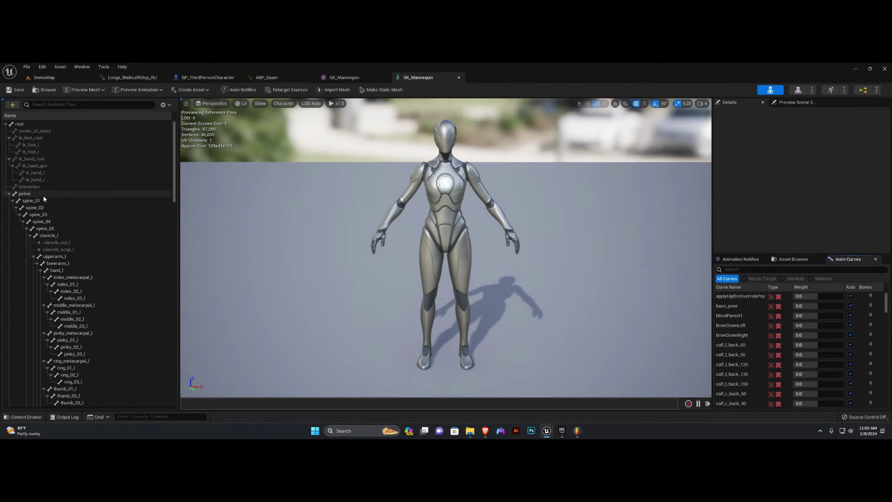
Compare the spine bones listed in the skeleton's and the mesh's bone hierarchies.
{"action": "left_click", "coordinate": [35, 208]}
{"action": "left_click", "coordinate": [38, 214]}
{"action": "left_click", "coordinate": [41, 221]}
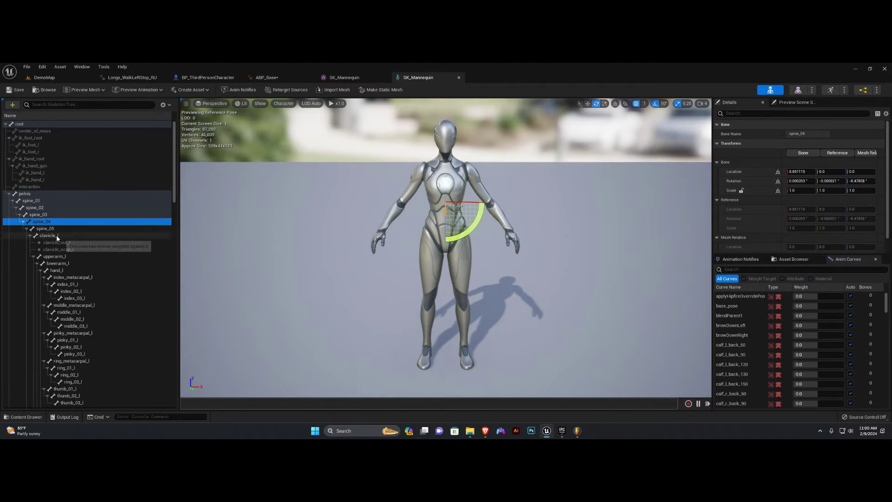
{"action": "key", "text": "Down"}
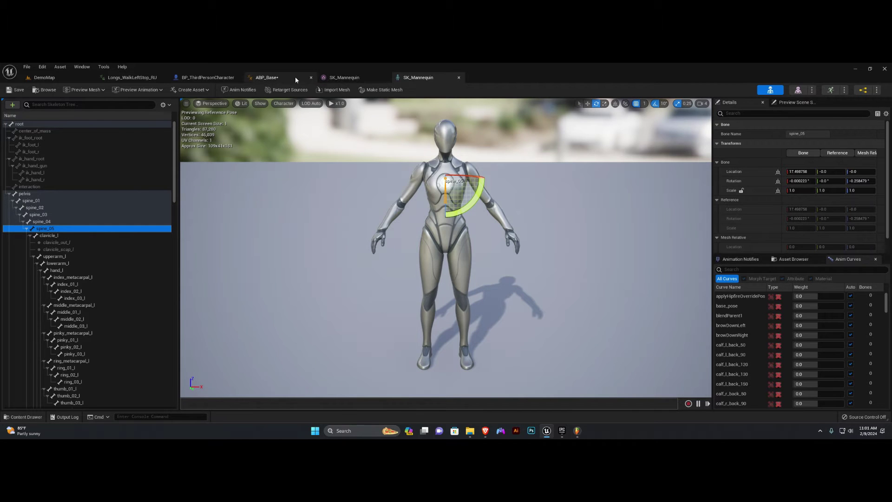
{"action": "left_click", "coordinate": [343, 78]}
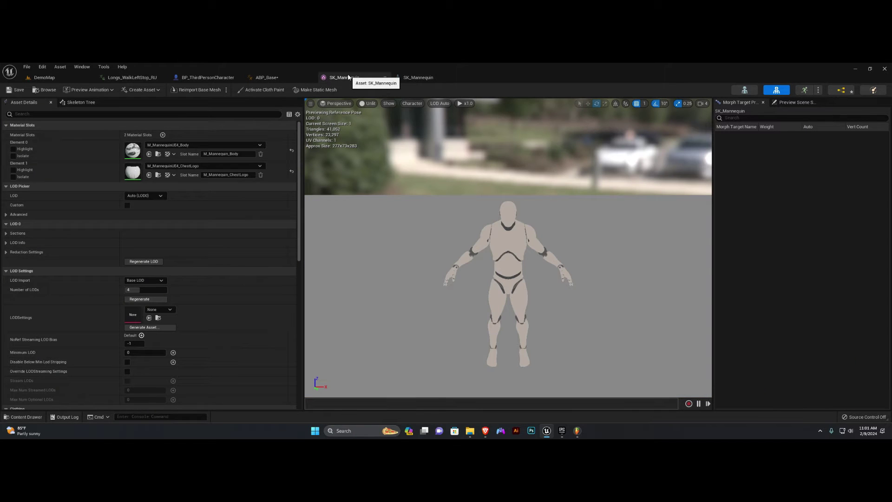
{"action": "left_click", "coordinate": [70, 102]}
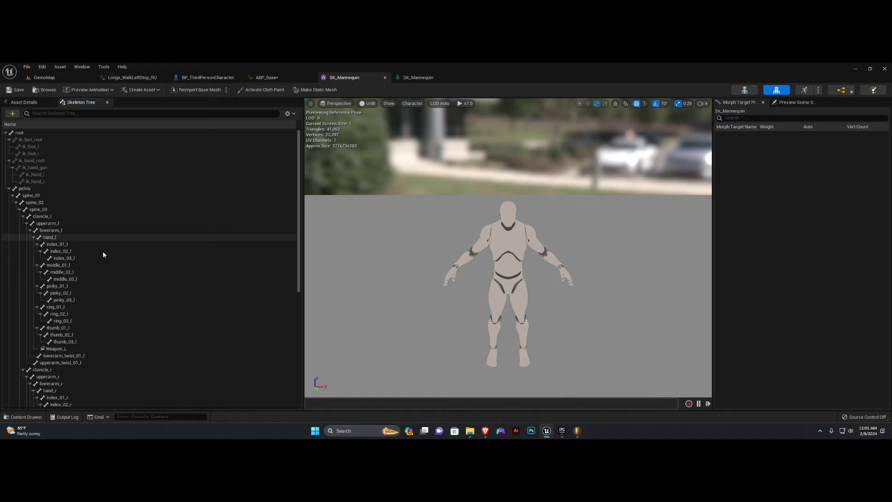
{"action": "left_click", "coordinate": [39, 196]}
{"action": "left_click", "coordinate": [35, 202]}
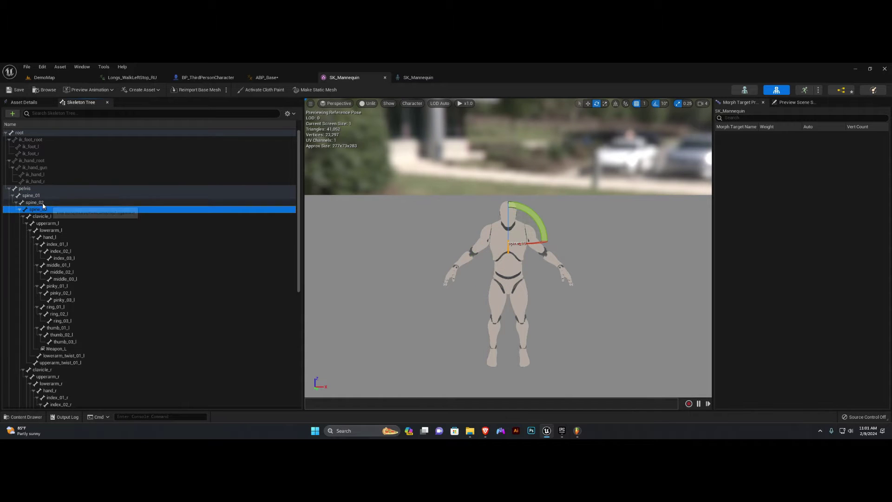
Back in ABP_Base, select the column of Orientation Warping nodes.
{"action": "left_click", "coordinate": [278, 77]}
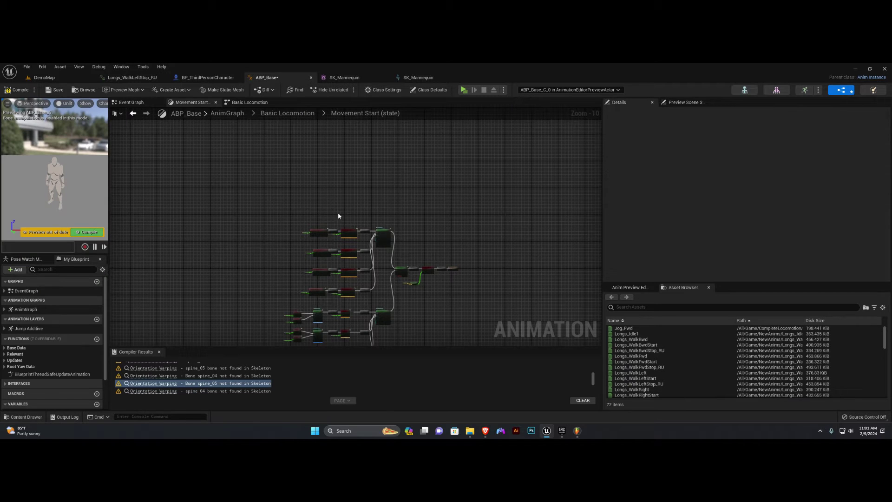
{"action": "right_click_drag", "start_coordinate": [239, 375], "coordinate": [239, 321]}
{"action": "right_click_drag", "start_coordinate": [357, 173], "coordinate": [349, 155]}
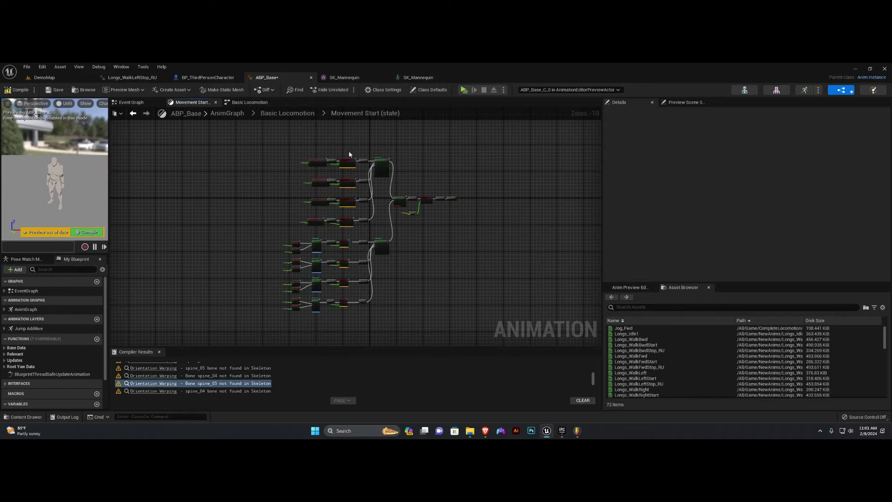
{"action": "left_click_drag", "start_coordinate": [345, 320], "coordinate": [344, 319]}
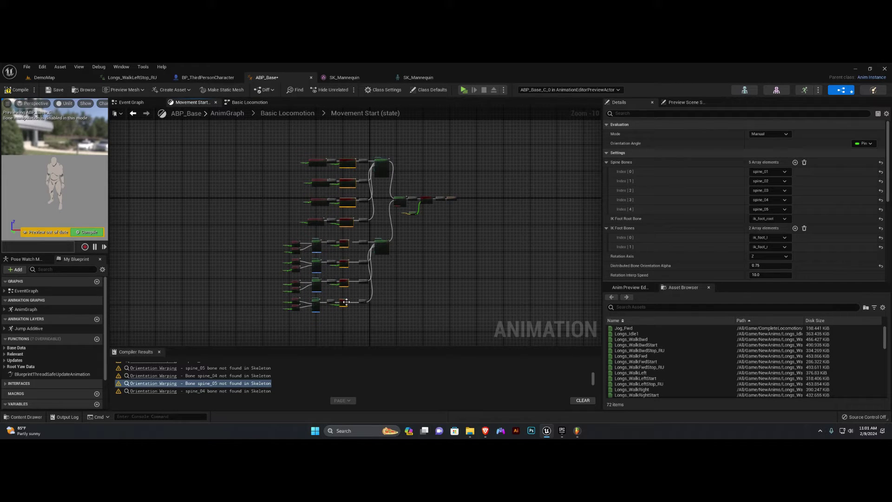
Replace their Spine Bones list with three entries: spine_01, spine_02 and spine_03.
{"action": "left_click", "coordinate": [804, 163]}
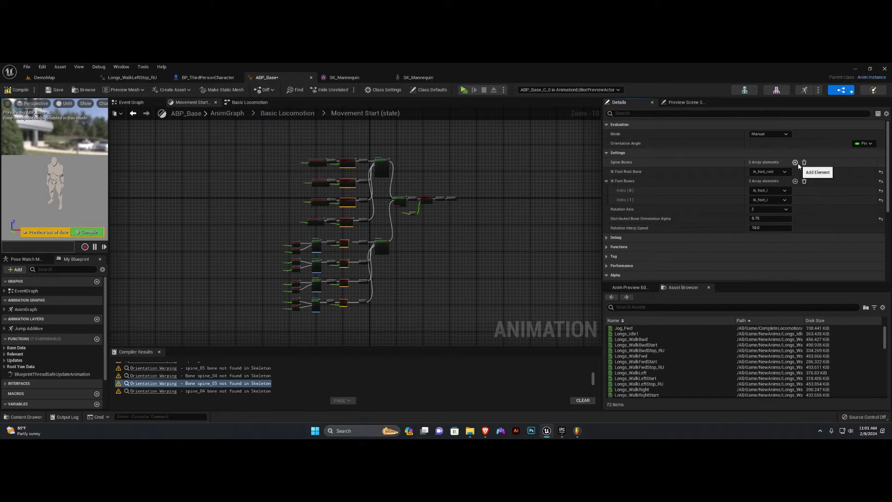
{"action": "left_click", "coordinate": [796, 162]}
{"action": "left_click", "coordinate": [796, 162]}
{"action": "left_click", "coordinate": [796, 163]}
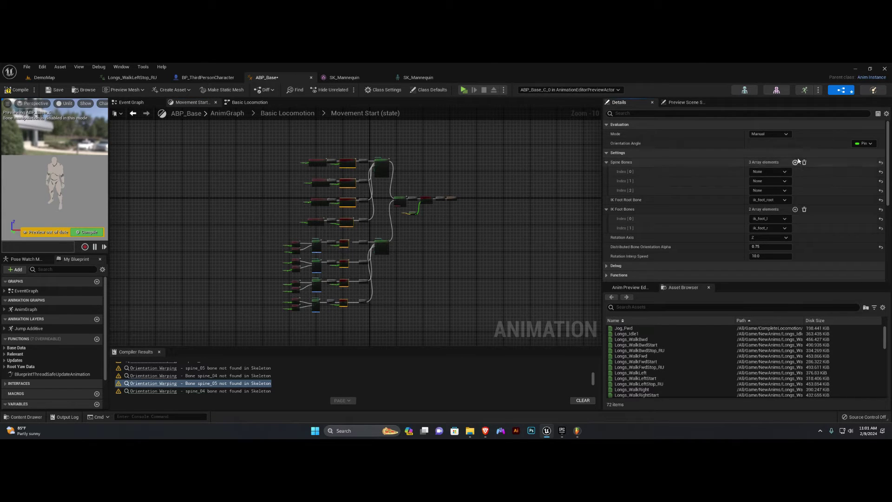
{"action": "left_click", "coordinate": [771, 172]}
{"action": "left_click", "coordinate": [773, 206]}
{"action": "left_click", "coordinate": [770, 181]}
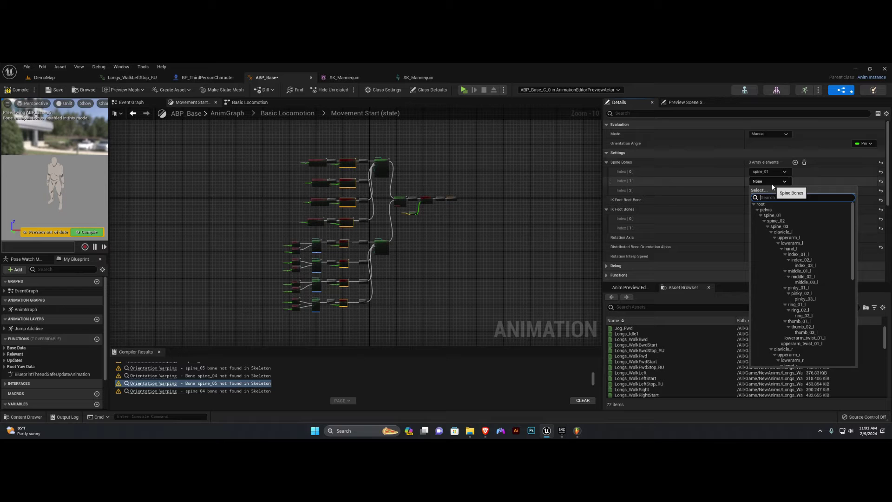
{"action": "left_click", "coordinate": [776, 220]}
{"action": "left_click", "coordinate": [782, 191]}
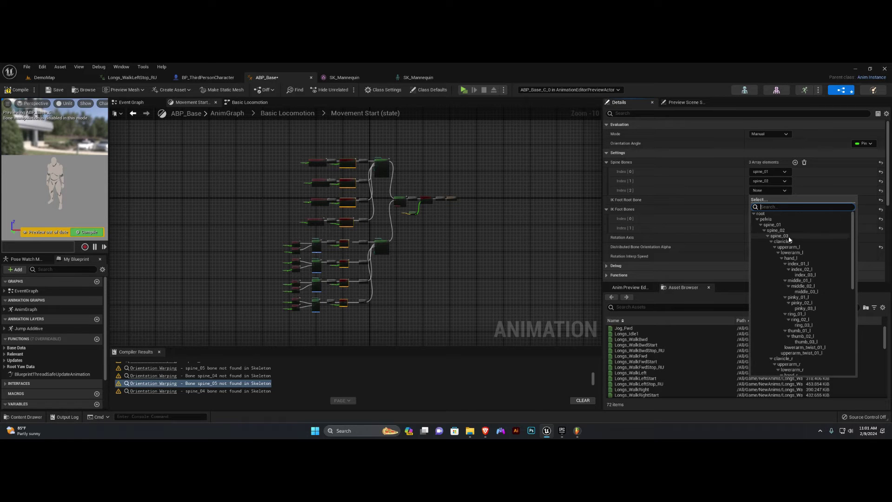
{"action": "left_click", "coordinate": [779, 236]}
Go from Basic Locomotion into the Movement Cycle state and select its Orientation Warping nodes.
{"action": "left_click", "coordinate": [299, 114]}
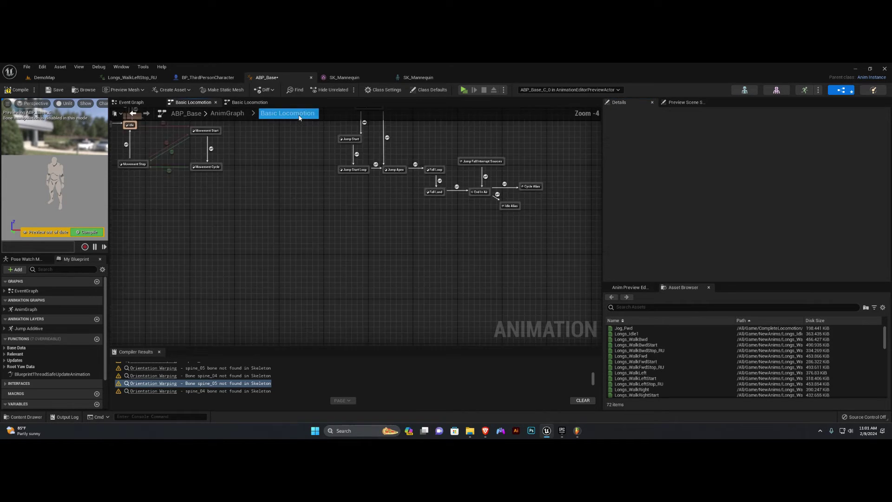
{"action": "right_click_drag", "start_coordinate": [314, 217], "coordinate": [357, 204]}
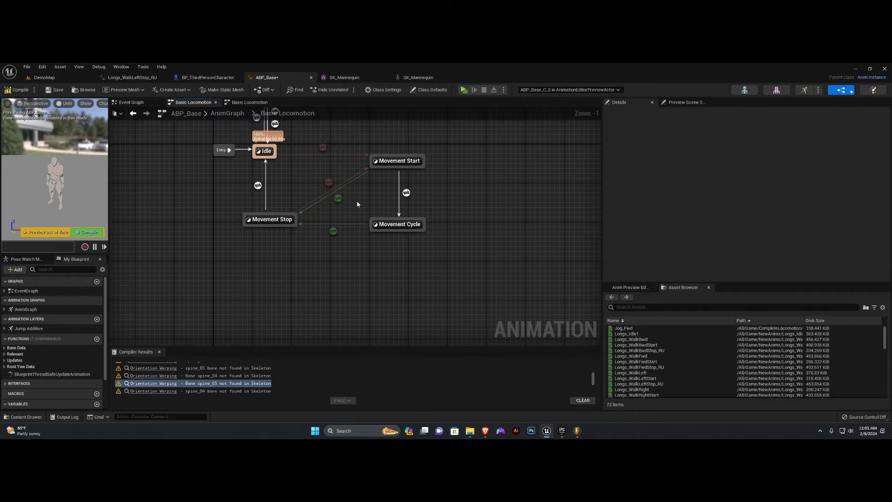
{"action": "left_click", "coordinate": [381, 225]}
{"action": "left_click", "coordinate": [274, 220]}
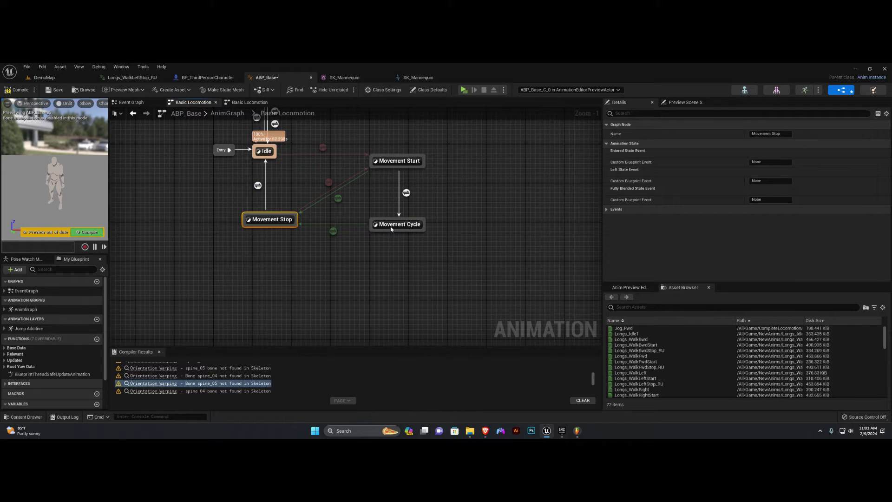
{"action": "double_click", "coordinate": [394, 225]}
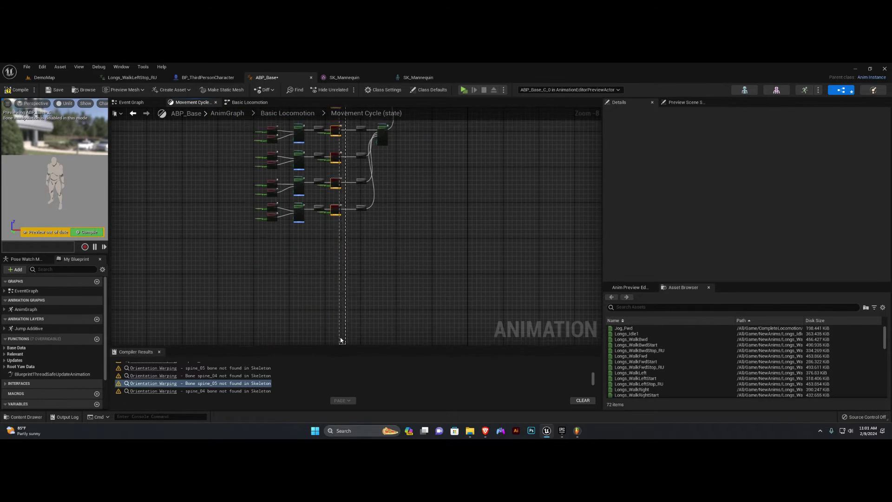
{"action": "left_click", "coordinate": [335, 283]}
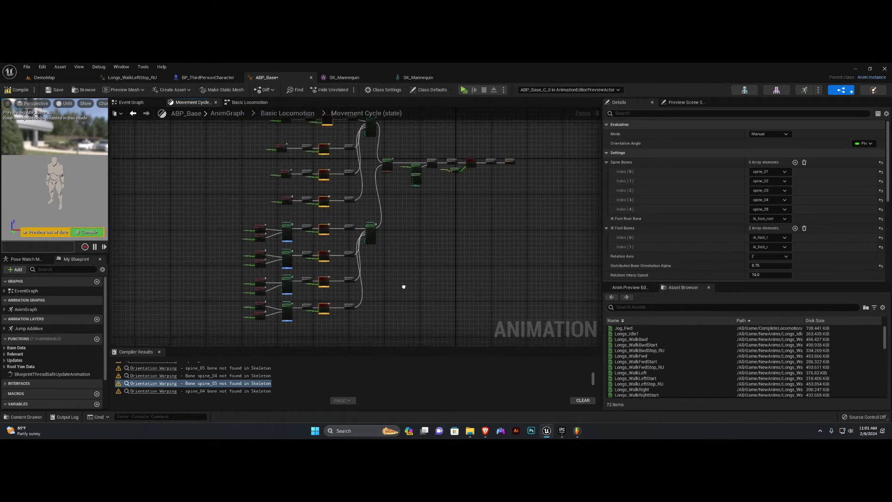
Cut the five Spine Bones entries down to spine_01, spine_02 and spine_03.
{"action": "left_click", "coordinate": [804, 162]}
{"action": "left_click", "coordinate": [795, 163]}
{"action": "left_click", "coordinate": [795, 162]}
{"action": "left_click", "coordinate": [795, 162]}
{"action": "left_click", "coordinate": [770, 172]}
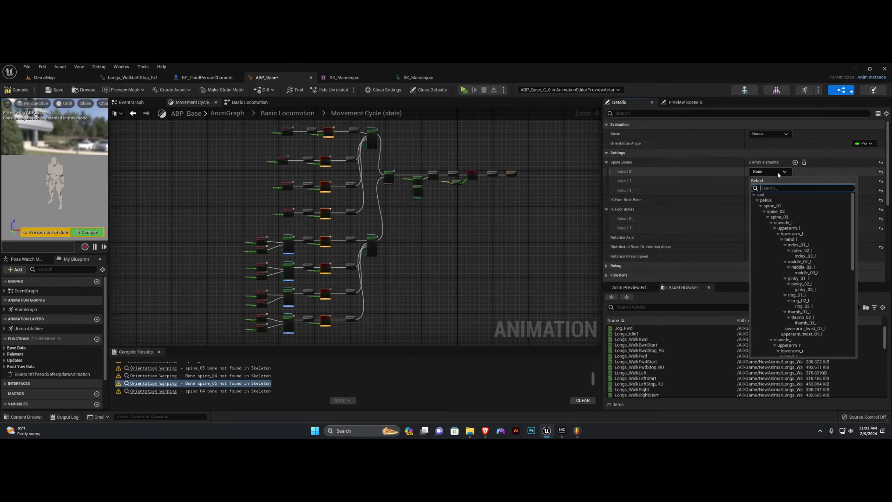
{"action": "left_click", "coordinate": [802, 203]}
{"action": "left_click", "coordinate": [772, 181]}
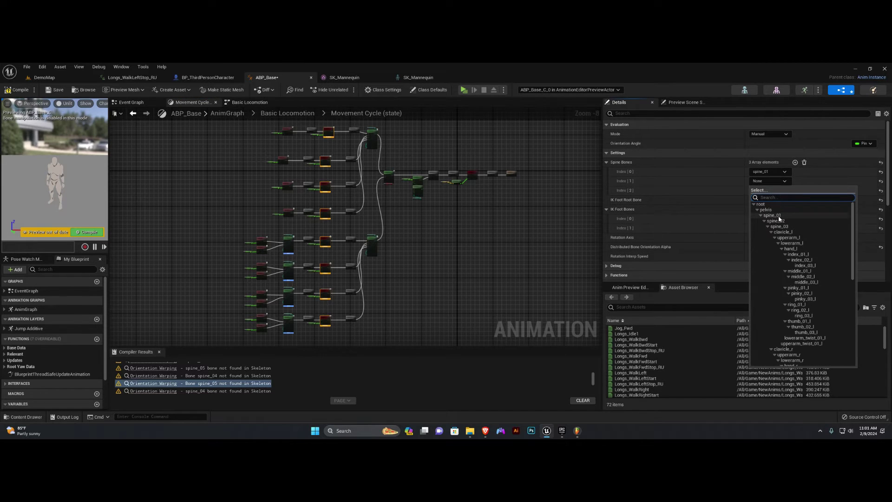
{"action": "left_click", "coordinate": [776, 221]}
{"action": "left_click", "coordinate": [769, 190]}
{"action": "left_click", "coordinate": [785, 236]}
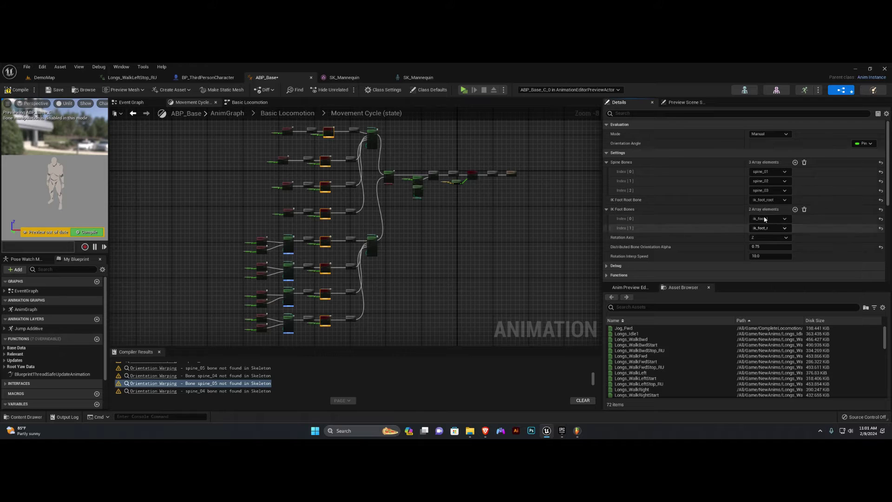
Open the Movement Stop state and delete its comment boxes, keeping the nodes.
{"action": "left_click", "coordinate": [318, 116]}
{"action": "scroll", "coordinate": [267, 264], "scroll_direction": "up", "scroll_amount": 5}
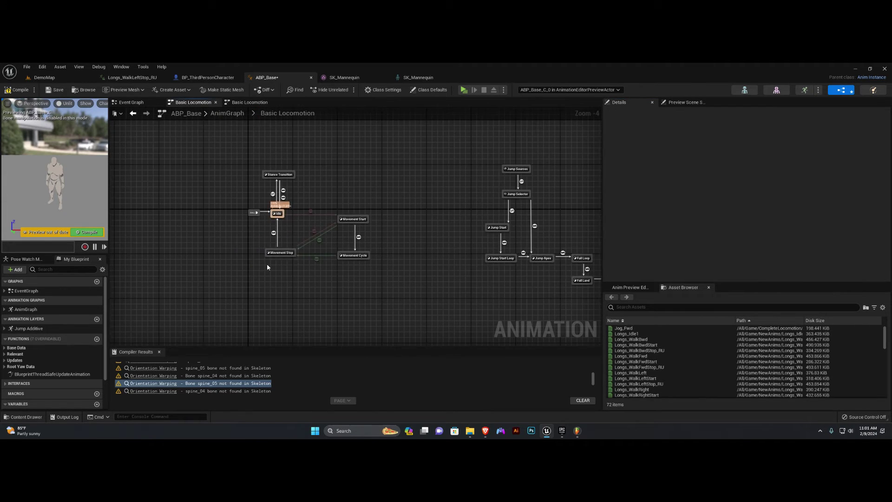
{"action": "left_click", "coordinate": [293, 242]}
{"action": "double_click", "coordinate": [293, 242]}
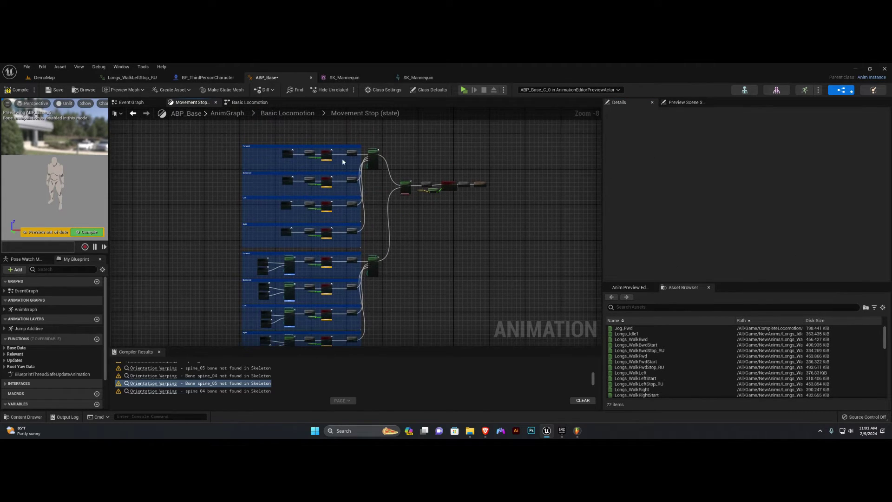
{"action": "left_click", "coordinate": [342, 341]}
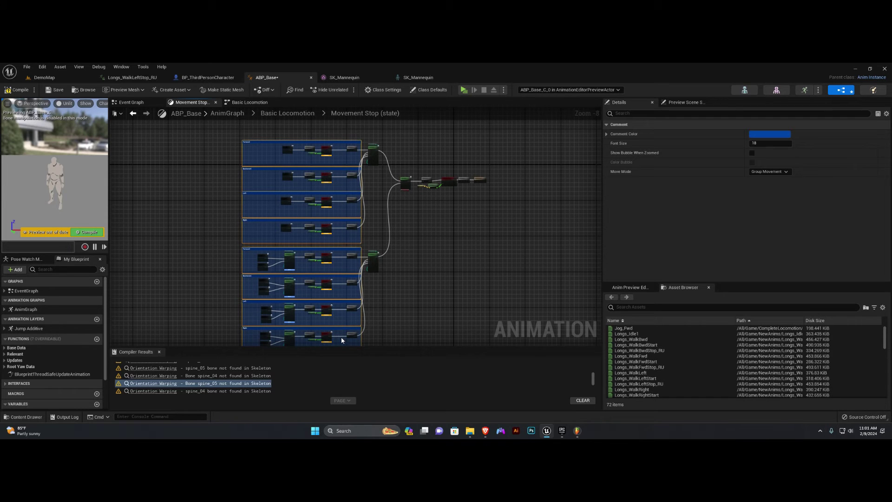
{"action": "key", "text": "Delete"}
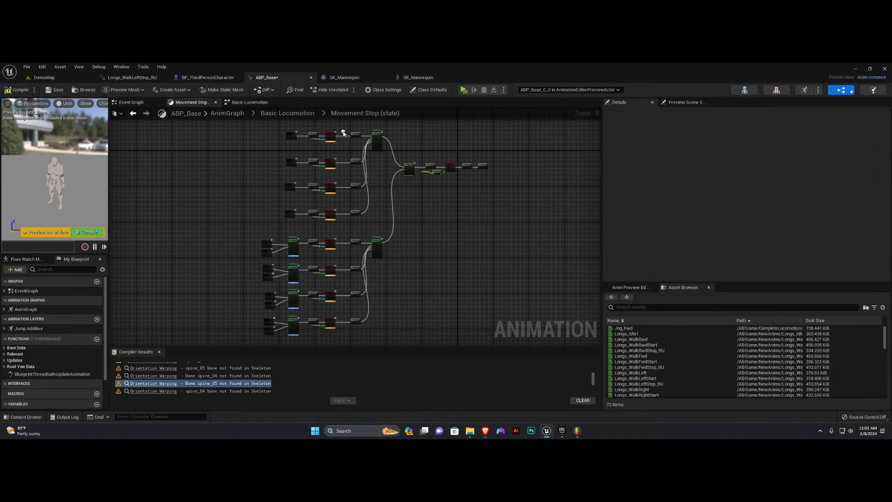
Set the eight Orientation Warping nodes' Spine Bones to spine_01, spine_02 and spine_03.
{"action": "left_click_drag", "start_coordinate": [331, 331], "coordinate": [332, 330]}
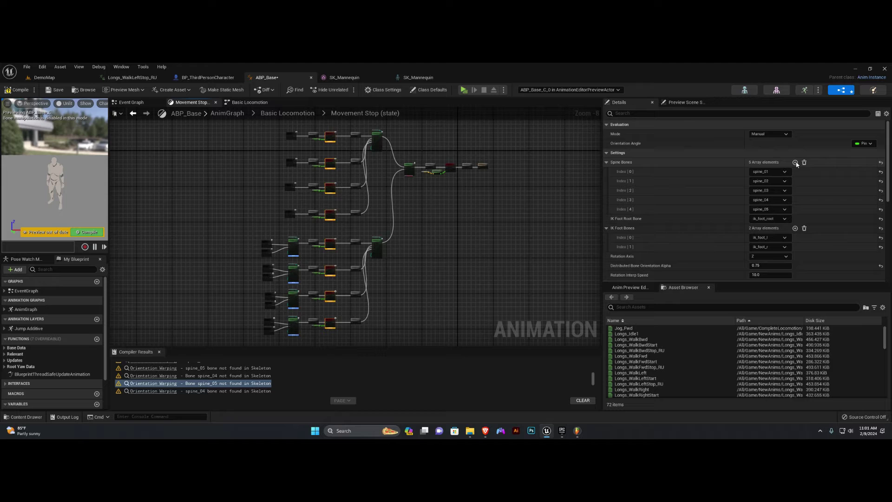
{"action": "left_click", "coordinate": [795, 163]}
{"action": "left_click", "coordinate": [795, 162]}
{"action": "left_click", "coordinate": [795, 162]}
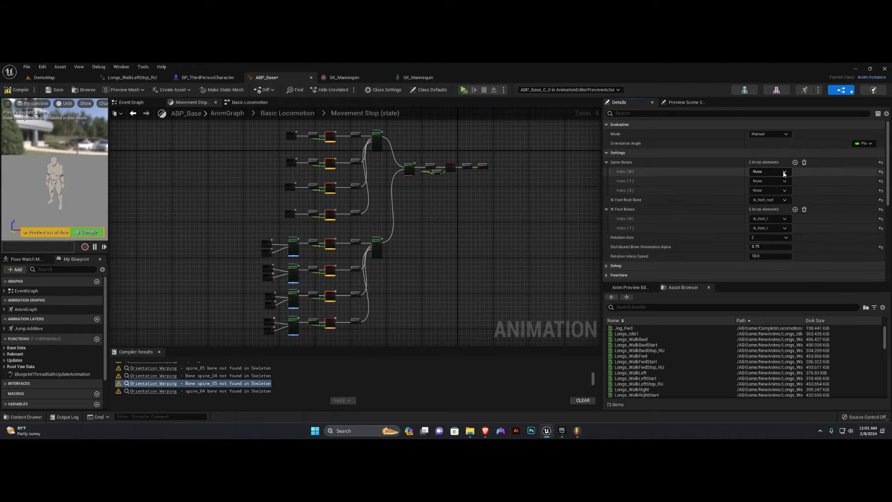
{"action": "left_click", "coordinate": [770, 171]}
{"action": "left_click", "coordinate": [774, 208]}
{"action": "left_click", "coordinate": [770, 182]}
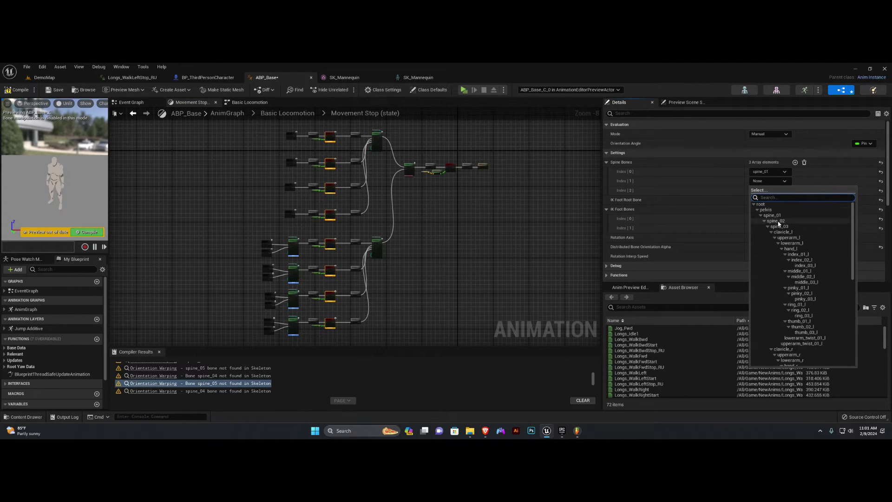
{"action": "left_click", "coordinate": [776, 221]}
{"action": "left_click", "coordinate": [776, 184]}
{"action": "key", "text": "Escape"}
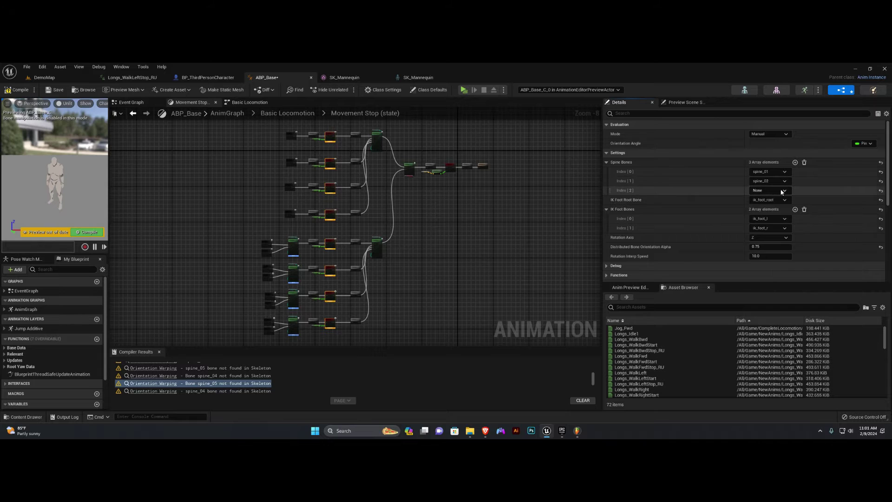
{"action": "left_click", "coordinate": [770, 191]}
{"action": "left_click", "coordinate": [781, 236]}
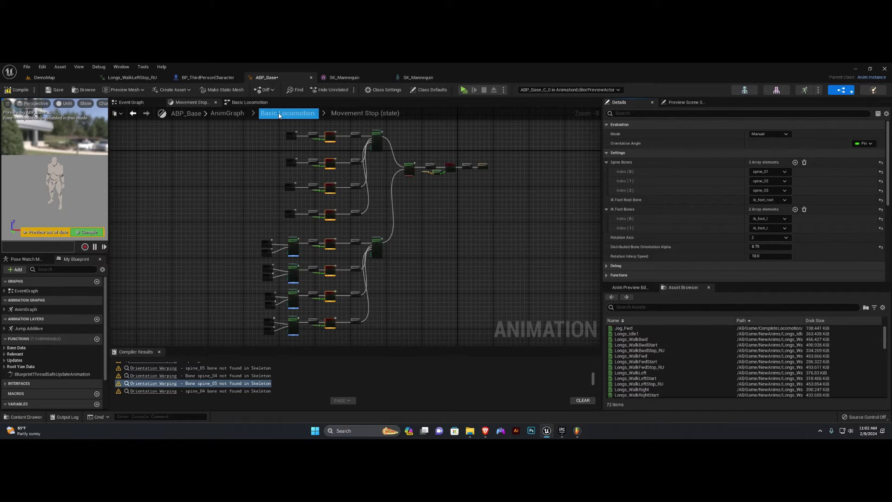
{"action": "left_click", "coordinate": [280, 116]}
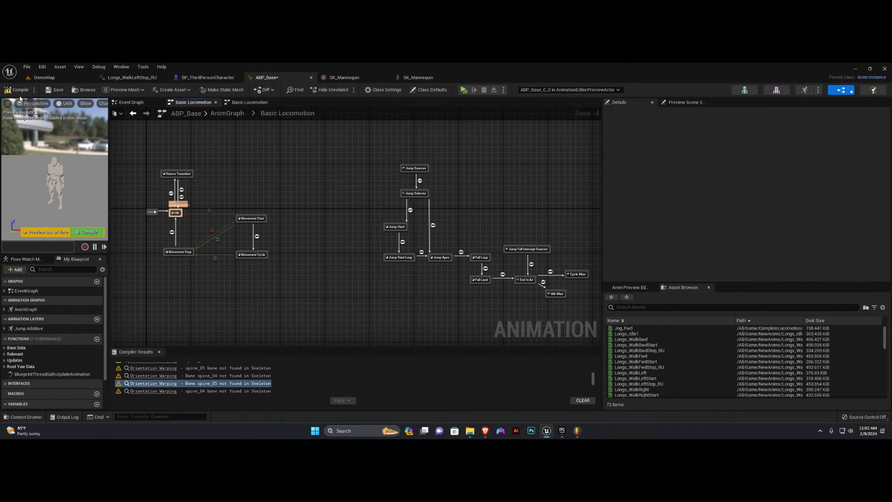
Compile ABP_Base, then play-test the mannequin walking forward with W and end the session.
{"action": "left_click", "coordinate": [28, 92]}
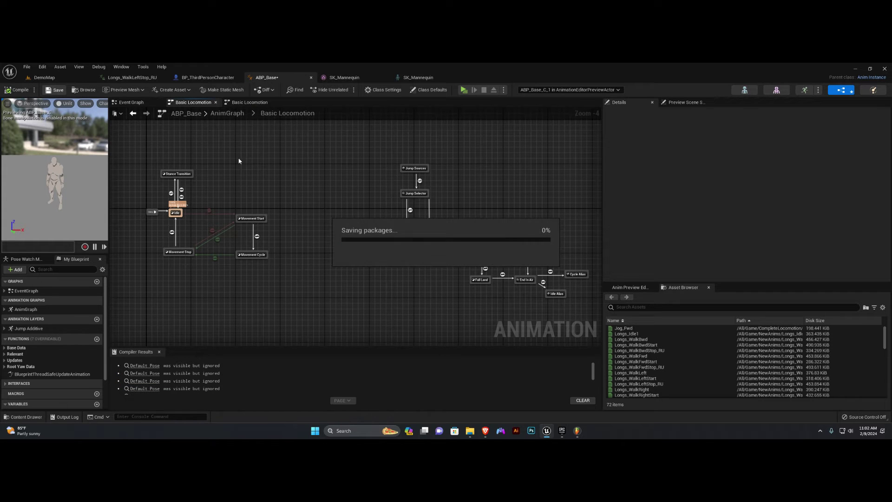
{"action": "left_click", "coordinate": [464, 90]}
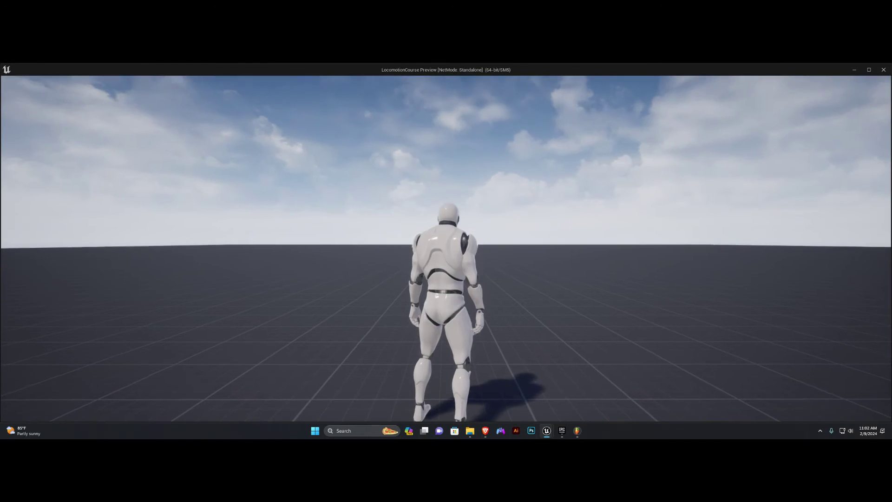
{"action": "key", "text": "w"}
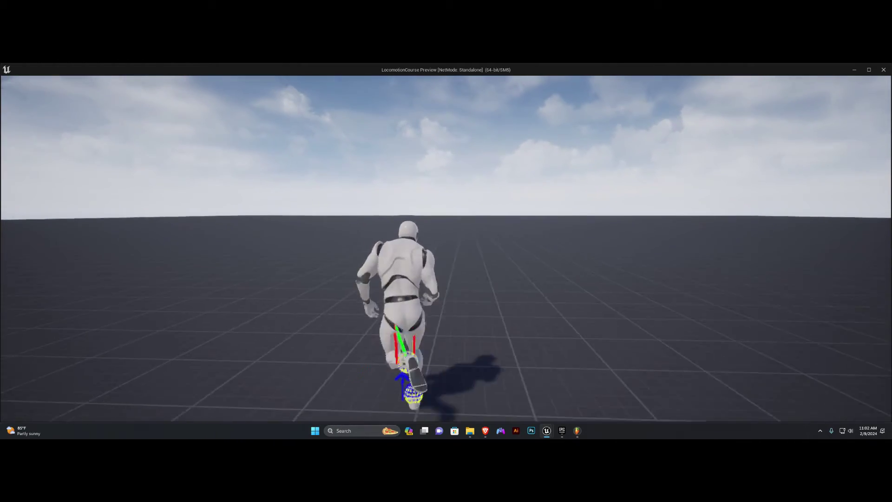
{"action": "key", "text": "Escape"}
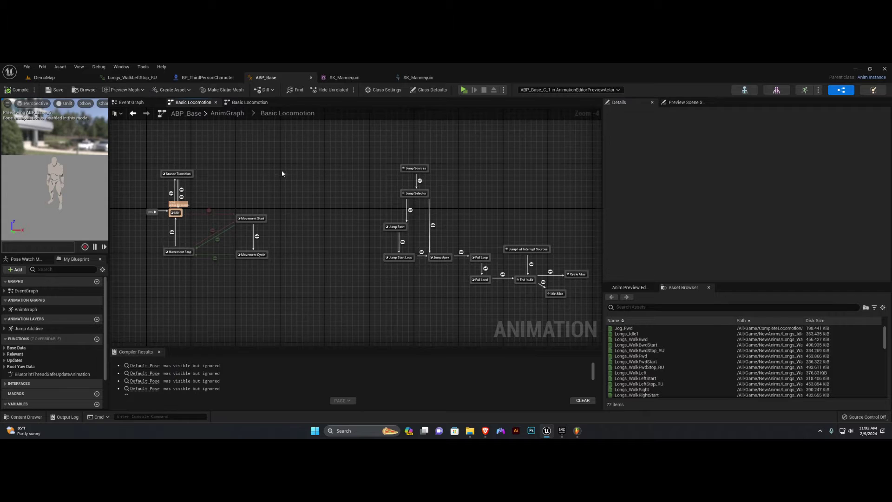
Show ABP_Base's Class Defaults and expand Anims and the Idle slots, Stand Idle and Crouch Idle.
{"action": "right_click_drag", "start_coordinate": [282, 173], "coordinate": [489, 164]}
{"action": "scroll", "coordinate": [327, 171], "scroll_direction": "up", "scroll_amount": 3}
{"action": "left_click", "coordinate": [159, 352]}
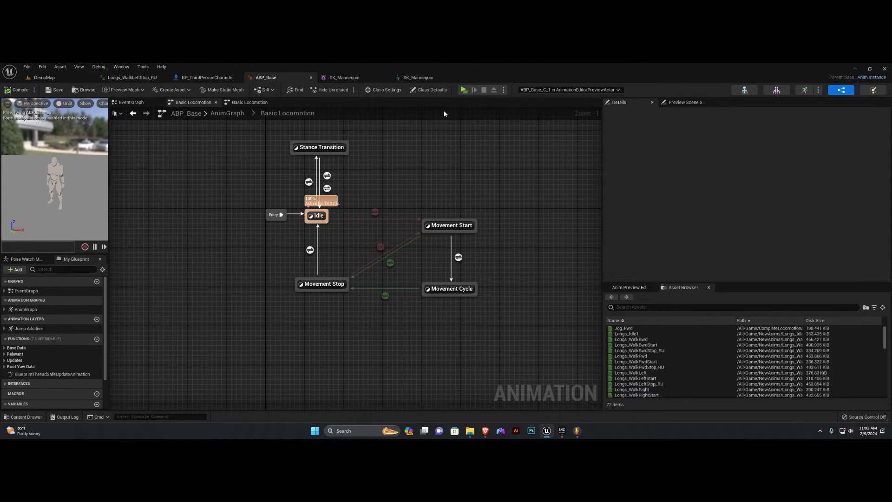
{"action": "left_click", "coordinate": [384, 90]}
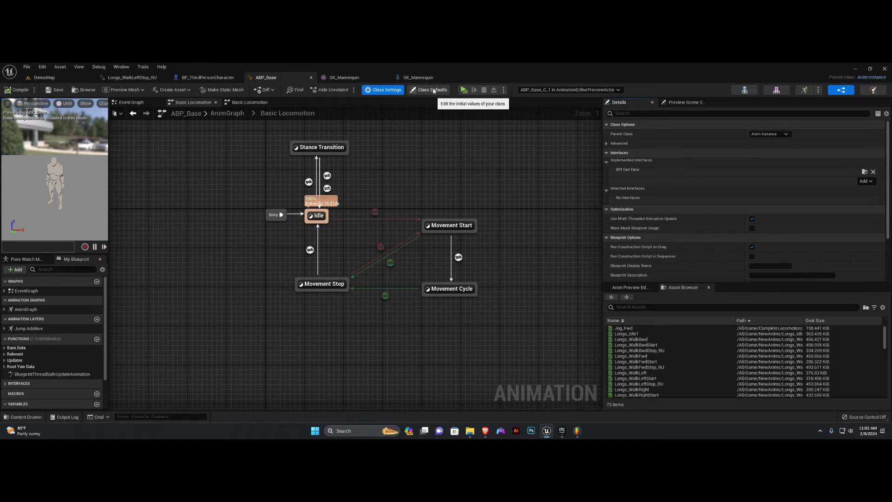
{"action": "left_click", "coordinate": [432, 90]}
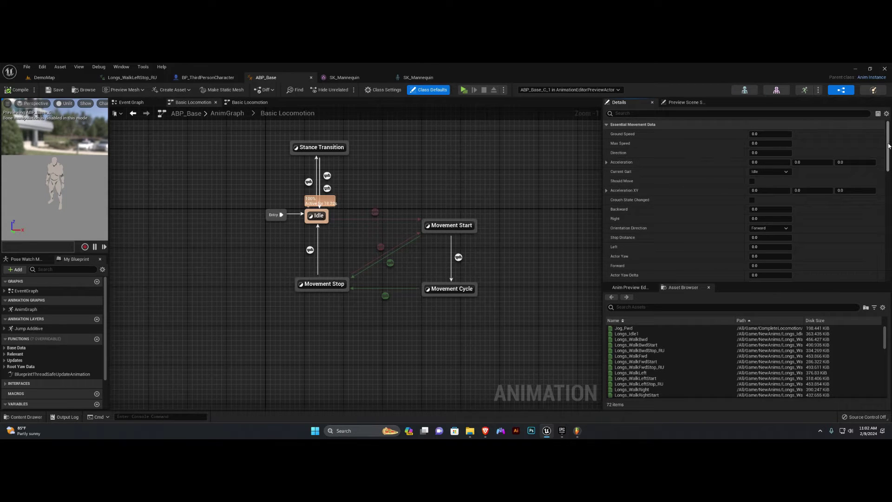
{"action": "left_click_drag", "start_coordinate": [889, 145], "coordinate": [878, 252]}
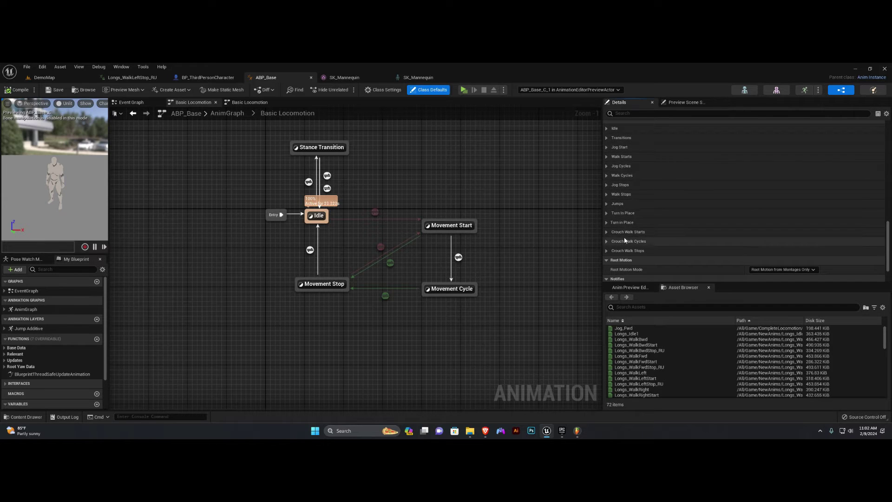
{"action": "scroll", "coordinate": [71, 350], "scroll_direction": "down", "scroll_amount": 2}
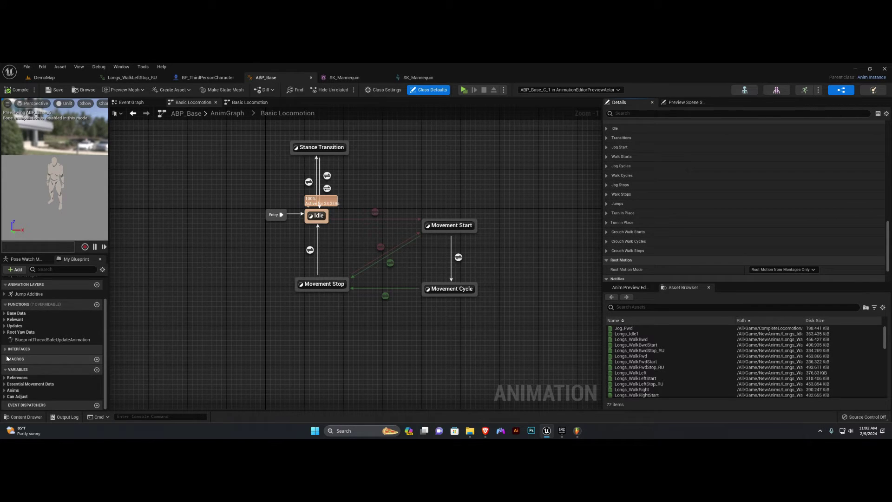
{"action": "left_click", "coordinate": [4, 391]}
{"action": "scroll", "coordinate": [28, 372], "scroll_direction": "down", "scroll_amount": 4}
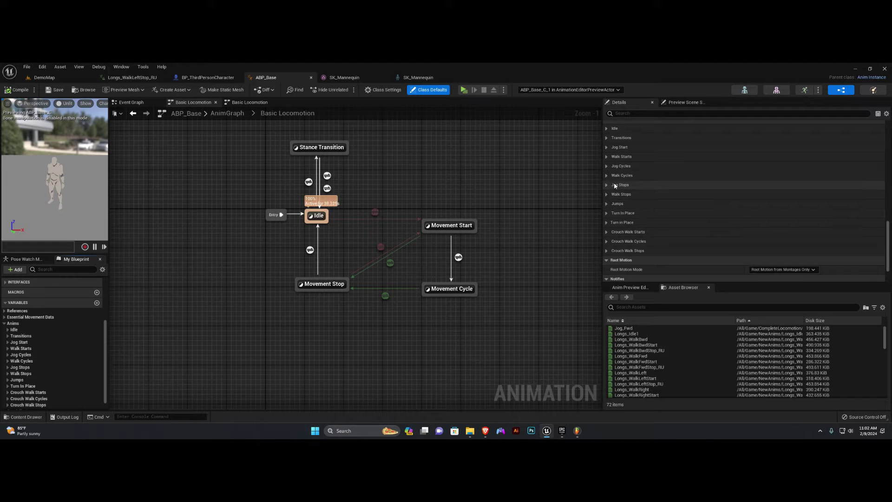
{"action": "left_click", "coordinate": [608, 127]}
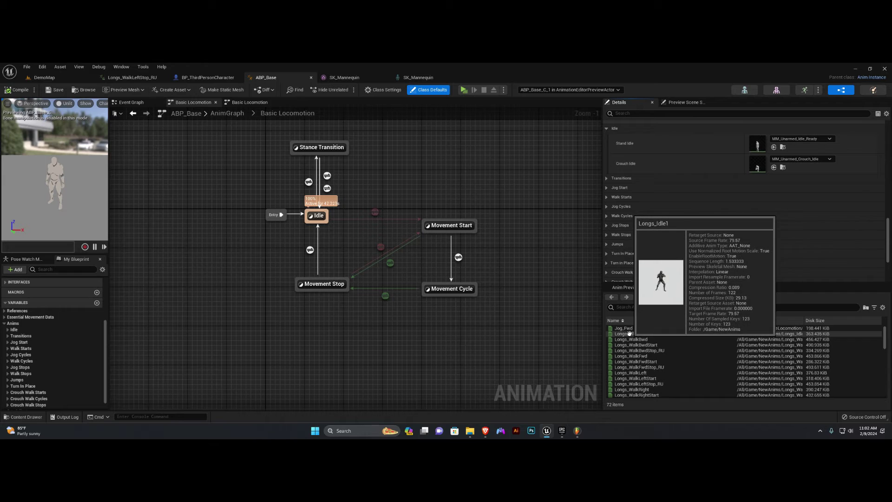
Filter assets by 'long' and assign Longs_Idle1 to the Stand Idle slot.
{"action": "left_click", "coordinate": [675, 305]}
{"action": "type", "text": "lon"}
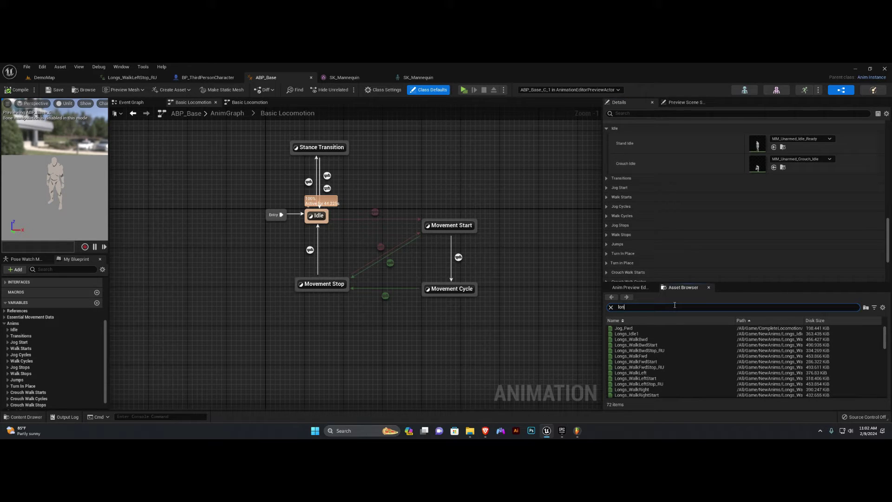
{"action": "type", "text": "g"}
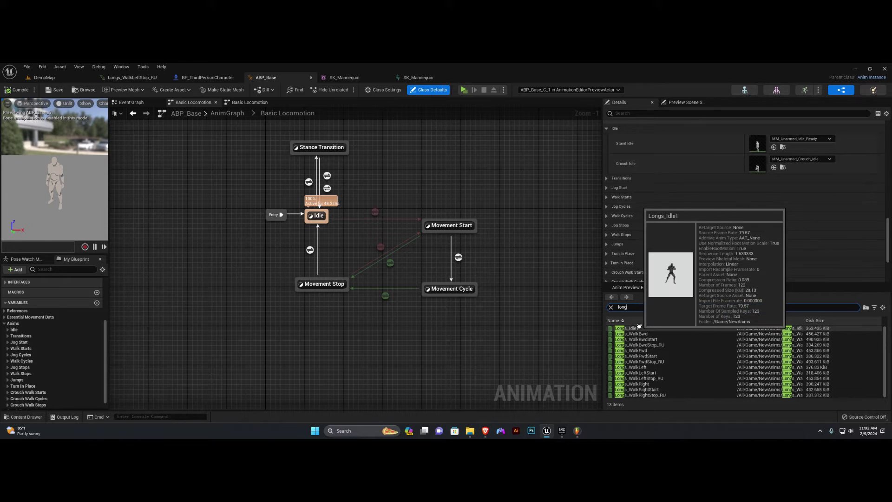
{"action": "left_click_drag", "start_coordinate": [623, 328], "coordinate": [790, 142]}
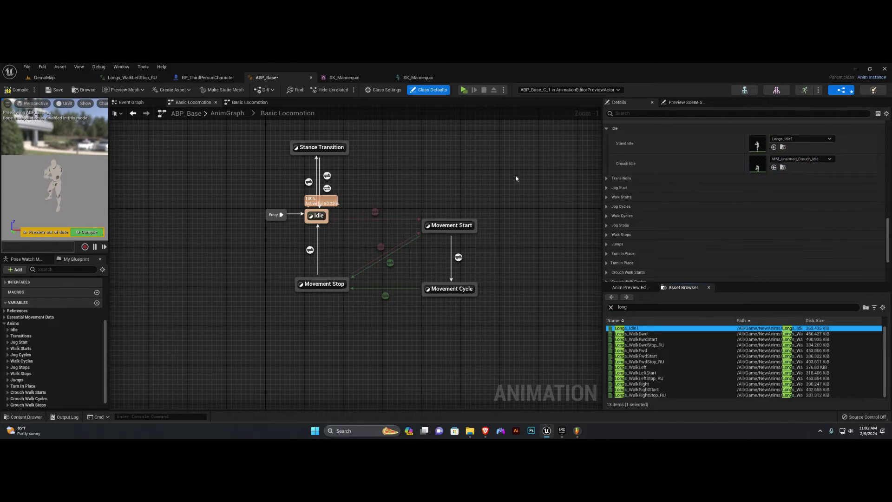
Recompile ABP_Base and play-test the new idle animation.
{"action": "left_click", "coordinate": [25, 91]}
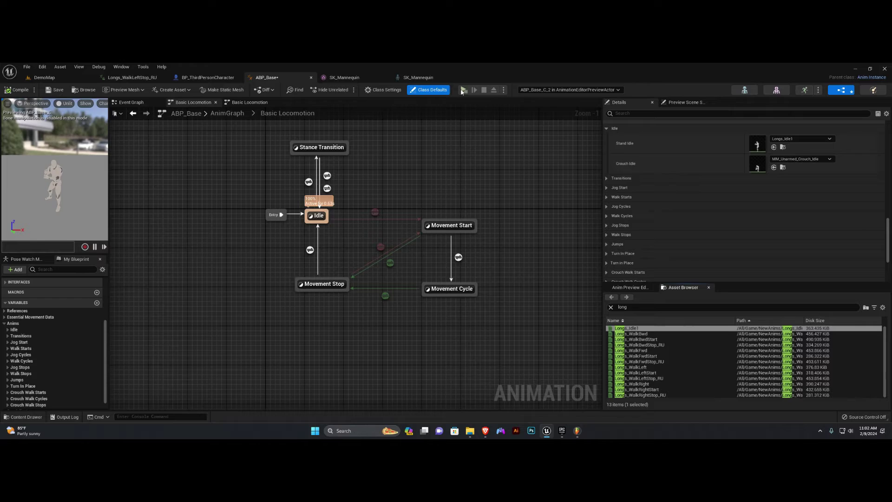
{"action": "left_click", "coordinate": [464, 90]}
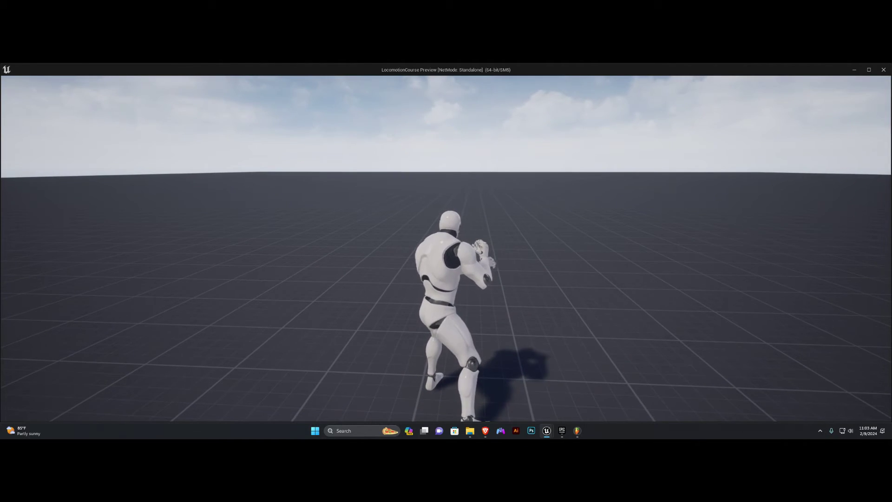
{"action": "key", "text": "Escape"}
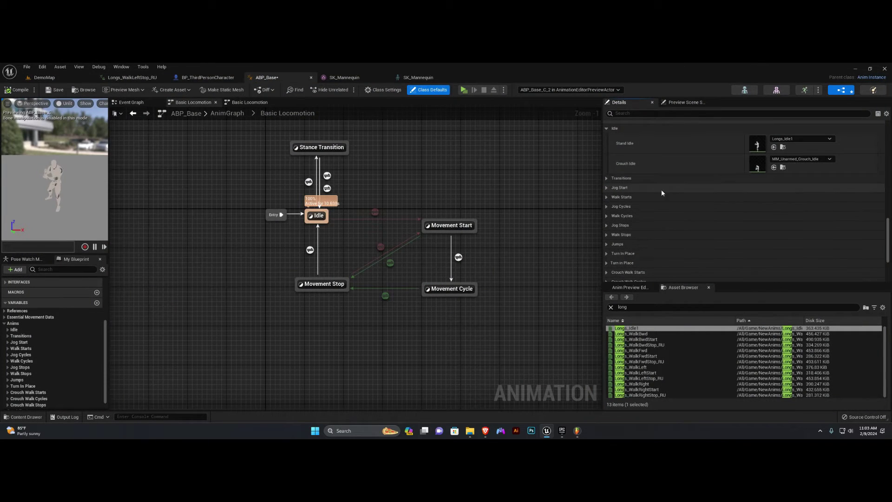
Expand Walk Starts, Walk Cycles and Walk Stops, and assign Longs walk start animations, starting with Longs_WalkFwdStart.
{"action": "left_click", "coordinate": [607, 197]}
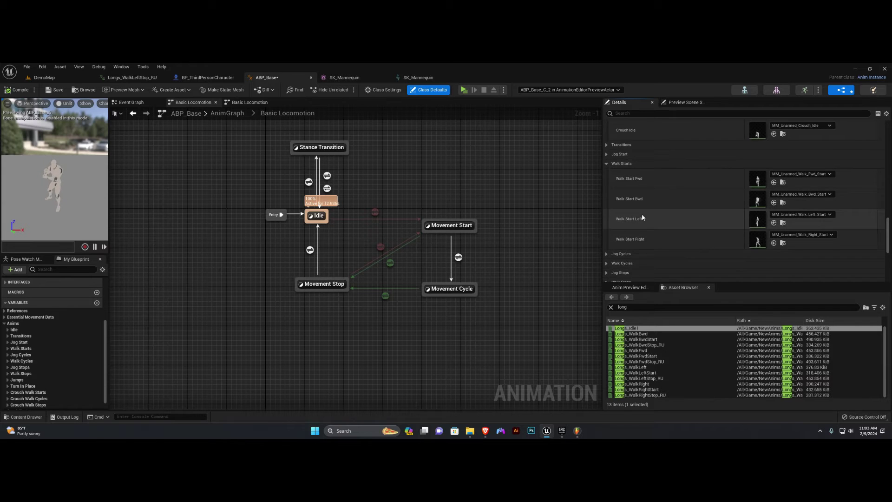
{"action": "scroll", "coordinate": [642, 214], "scroll_direction": "down", "scroll_amount": 2}
{"action": "left_click", "coordinate": [606, 218]}
{"action": "scroll", "coordinate": [608, 231], "scroll_direction": "down", "scroll_amount": 4}
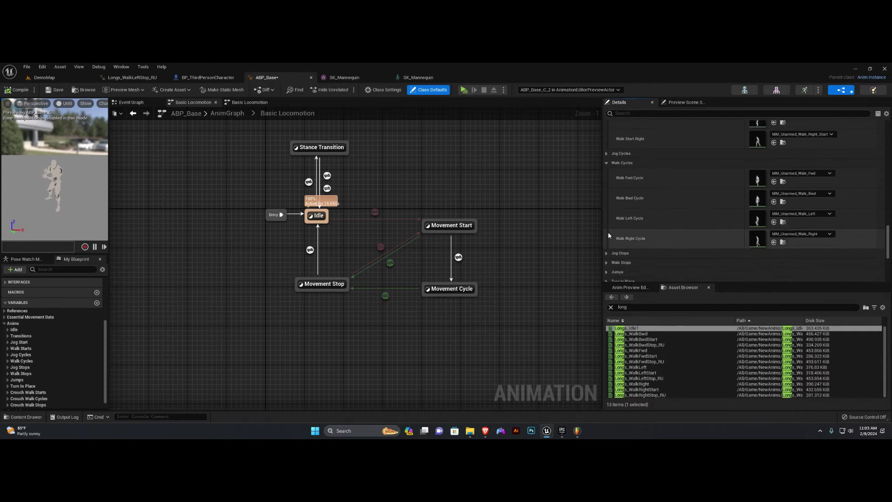
{"action": "left_click", "coordinate": [607, 230]}
{"action": "scroll", "coordinate": [658, 203], "scroll_direction": "up", "scroll_amount": 6}
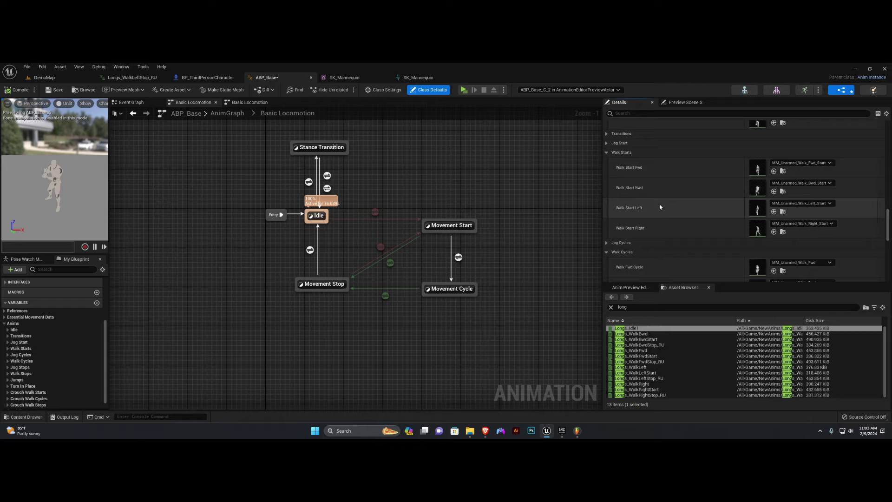
{"action": "left_click", "coordinate": [649, 307]}
{"action": "type", "text": "long walk"}
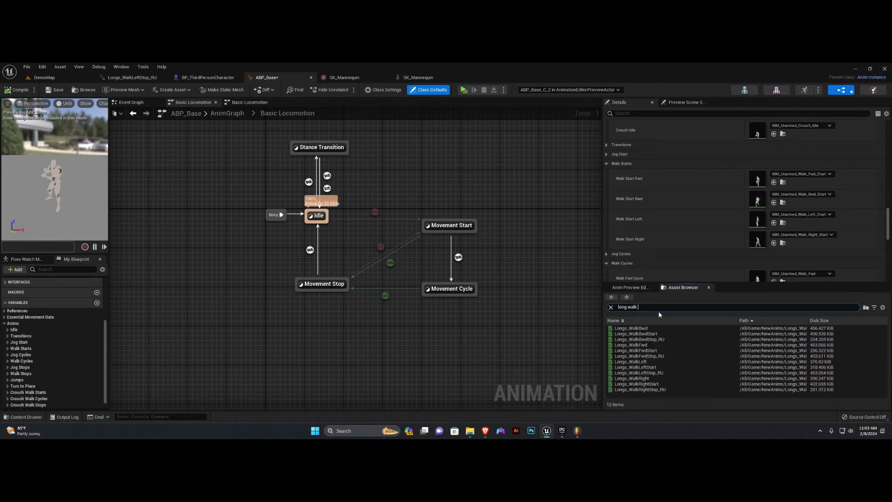
{"action": "type", "text": " start"}
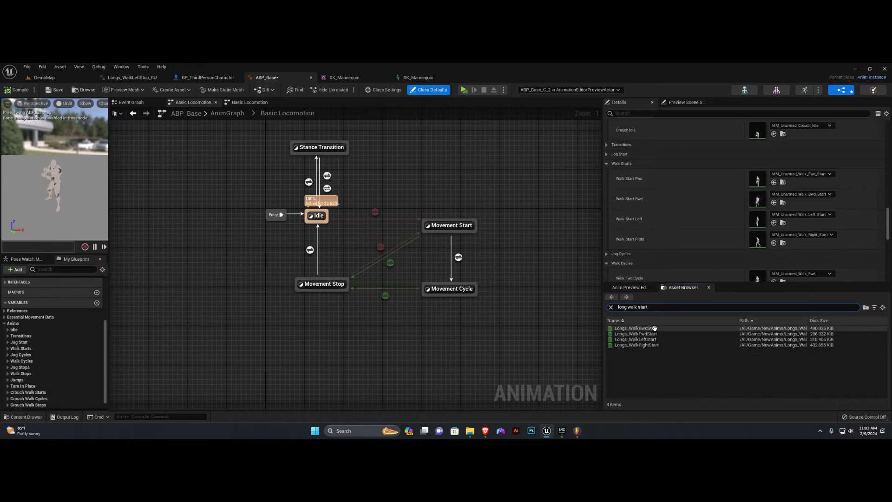
{"action": "left_click_drag", "start_coordinate": [636, 334], "coordinate": [785, 219]}
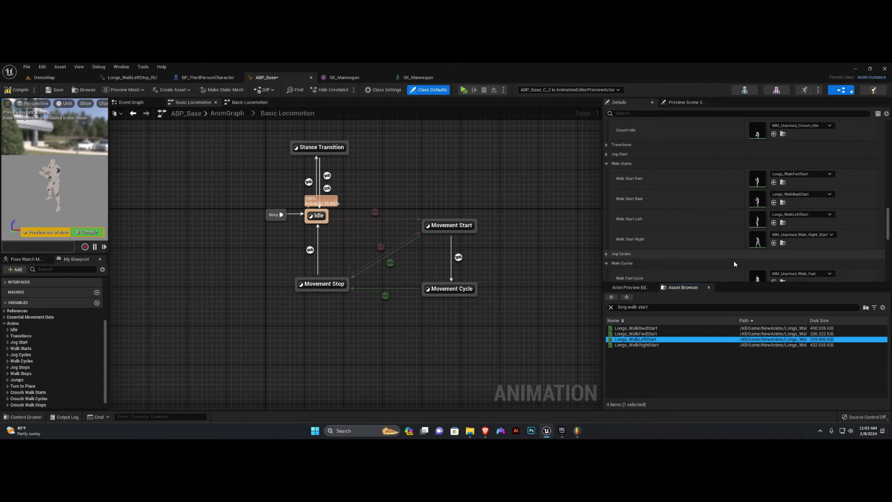
{"action": "left_click_drag", "start_coordinate": [636, 345], "coordinate": [782, 238]}
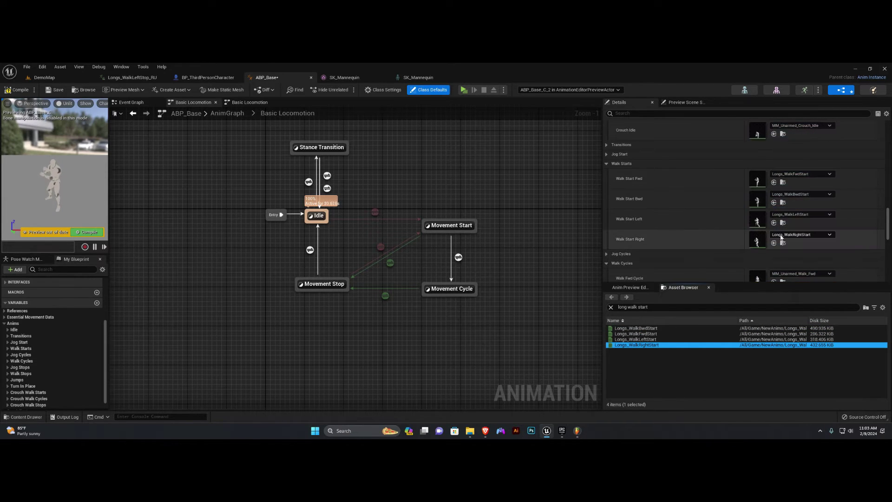
Assign Longs_WalkFwd, Longs_WalkBwd, Longs_WalkLeft and Longs_WalkRight as the four walk cycles.
{"action": "scroll", "coordinate": [687, 186], "scroll_direction": "down", "scroll_amount": 1}
{"action": "scroll", "coordinate": [687, 186], "scroll_direction": "down", "scroll_amount": 2}
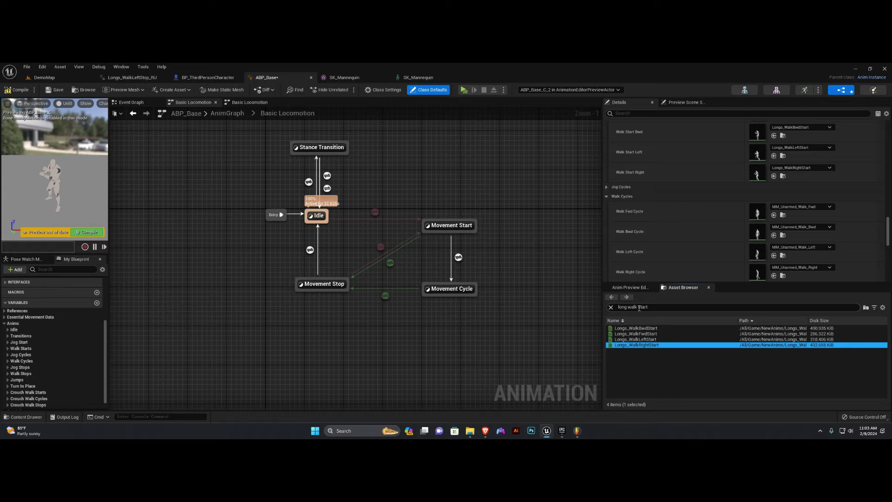
{"action": "key", "text": "BackSpace"}
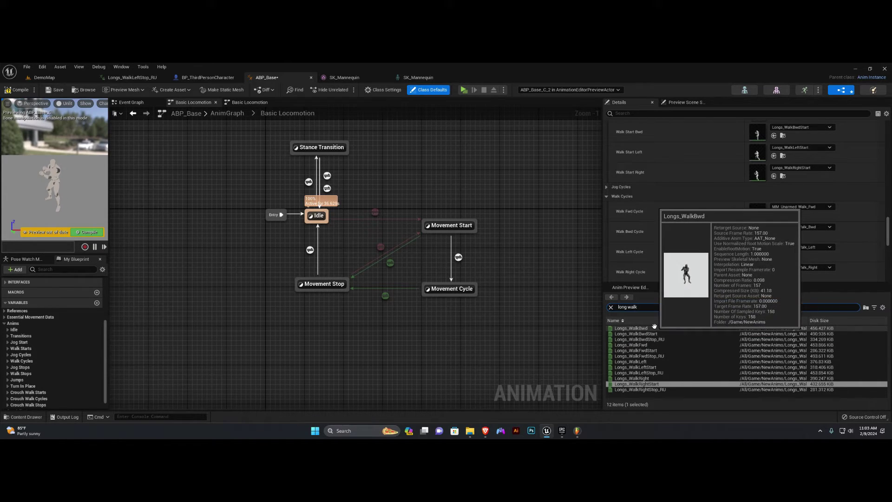
{"action": "mouse_move", "coordinate": [646, 343]}
{"action": "left_click_drag", "start_coordinate": [645, 344], "coordinate": [782, 209]}
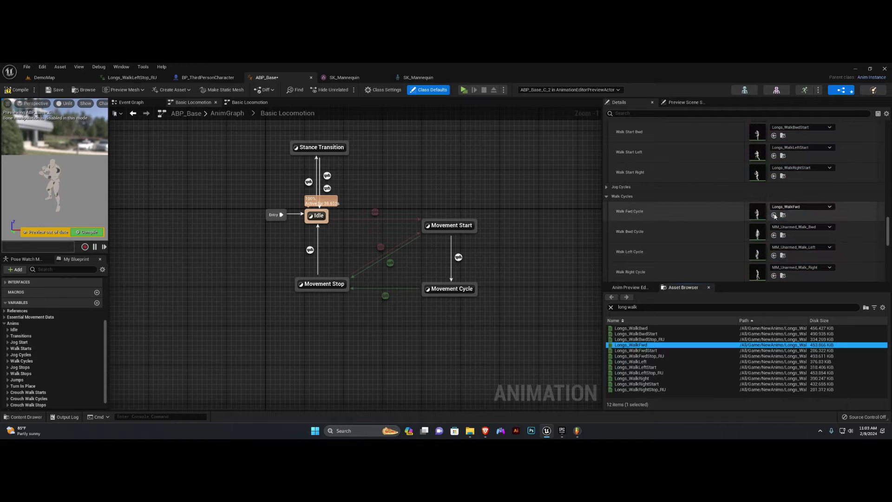
{"action": "left_click_drag", "start_coordinate": [630, 328], "coordinate": [757, 279]}
{"action": "left_click_drag", "start_coordinate": [790, 230], "coordinate": [791, 231]}
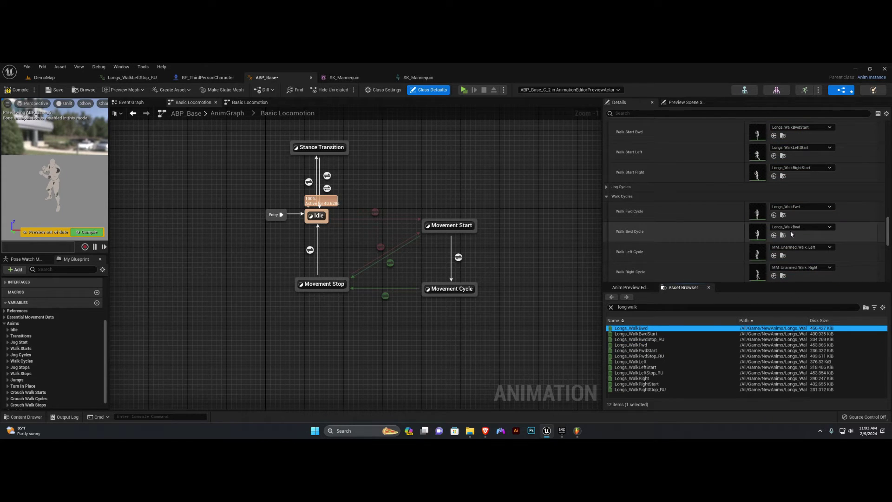
{"action": "left_click_drag", "start_coordinate": [632, 362], "coordinate": [782, 258]}
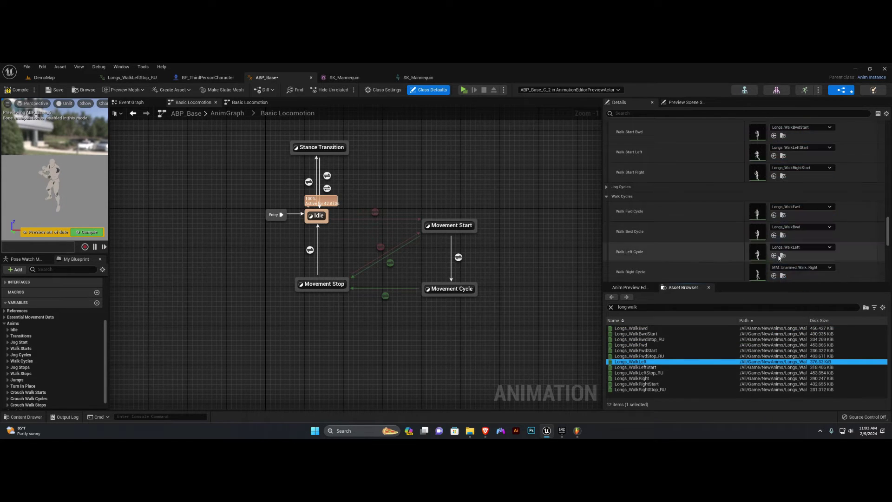
{"action": "left_click", "coordinate": [632, 379]}
{"action": "left_click_drag", "start_coordinate": [632, 378], "coordinate": [790, 272]}
{"action": "scroll", "coordinate": [725, 200], "scroll_direction": "down", "scroll_amount": 5}
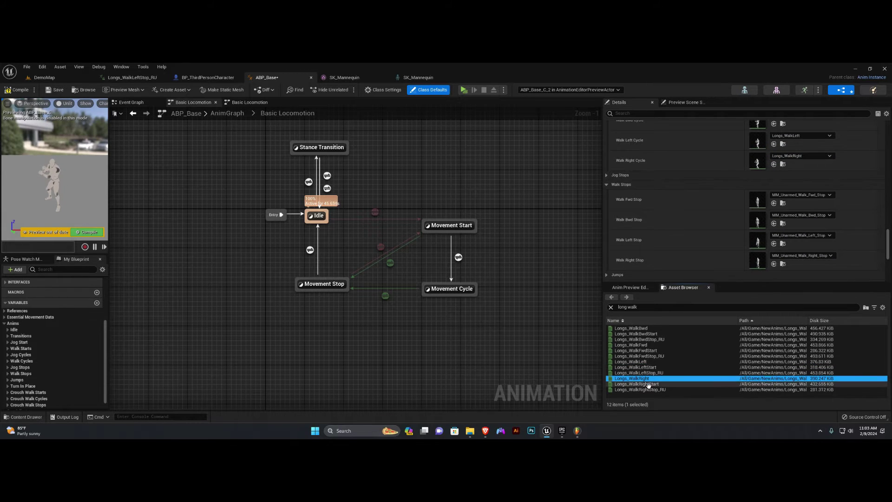
Assign Longs_WalkFwdStop_RU, Longs_WalkBwdStop_RU and Longs_WalkRightStop_RU to the Walk Stop slots and save ABP_Base.
{"action": "type", "text": "stop"}
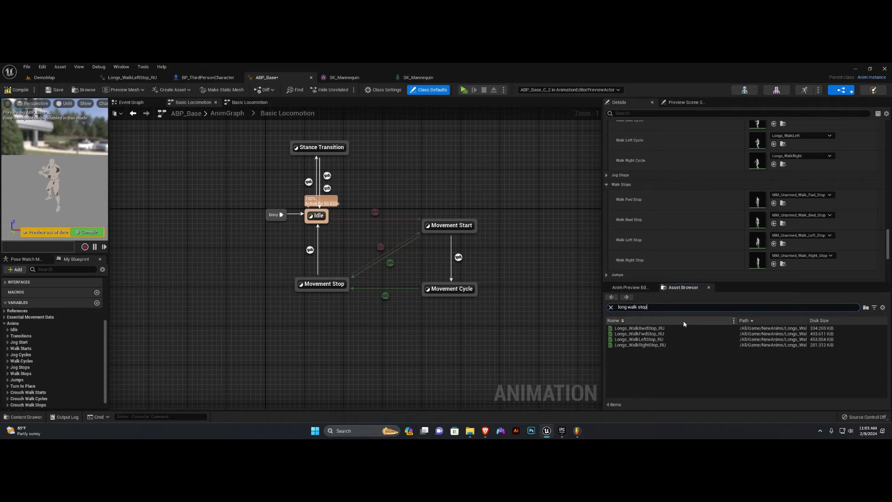
{"action": "left_click_drag", "start_coordinate": [640, 333], "coordinate": [777, 193]}
{"action": "left_click_drag", "start_coordinate": [641, 328], "coordinate": [785, 241]}
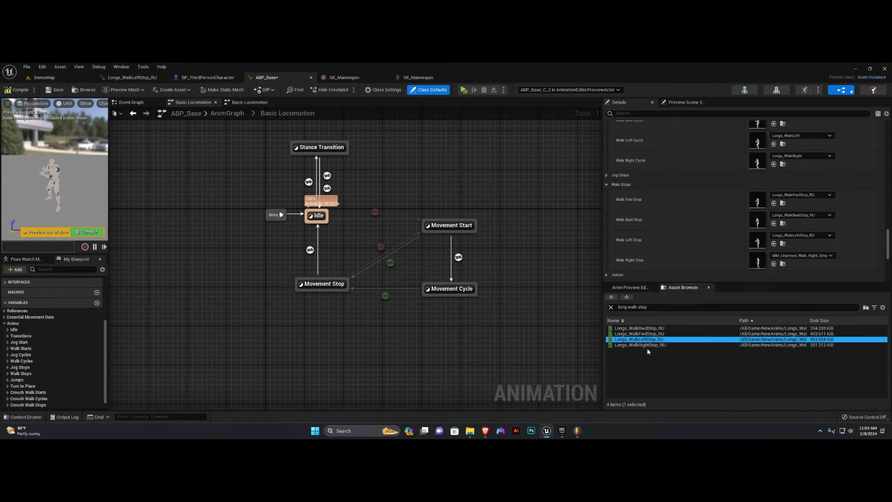
{"action": "left_click_drag", "start_coordinate": [653, 345], "coordinate": [816, 256]}
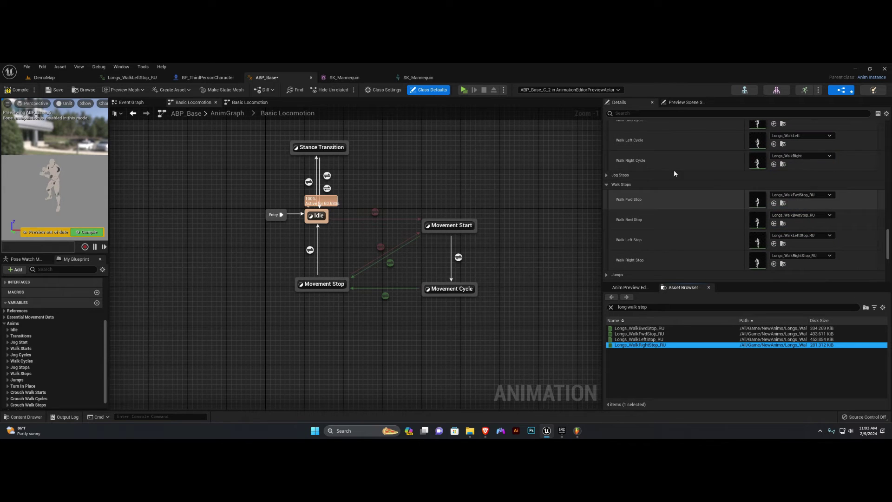
{"action": "left_click", "coordinate": [55, 90]}
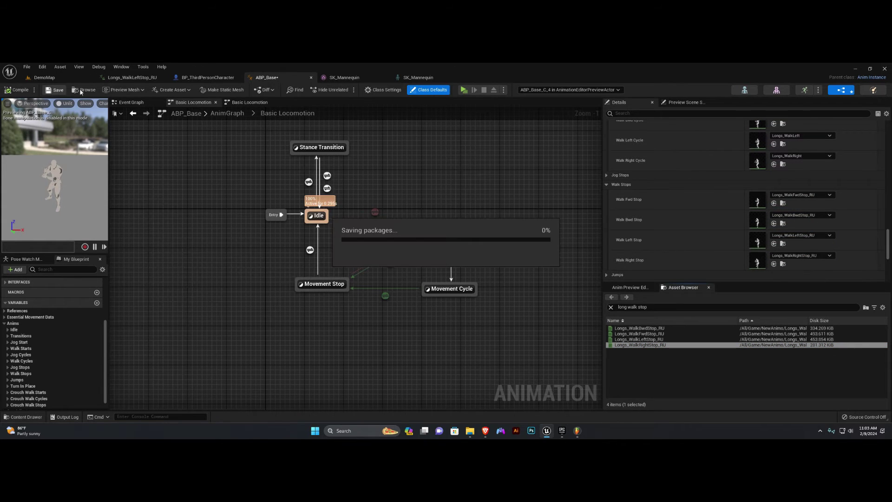
Play-test the walk animations by moving the character forward with W.
{"action": "left_click", "coordinate": [463, 90]}
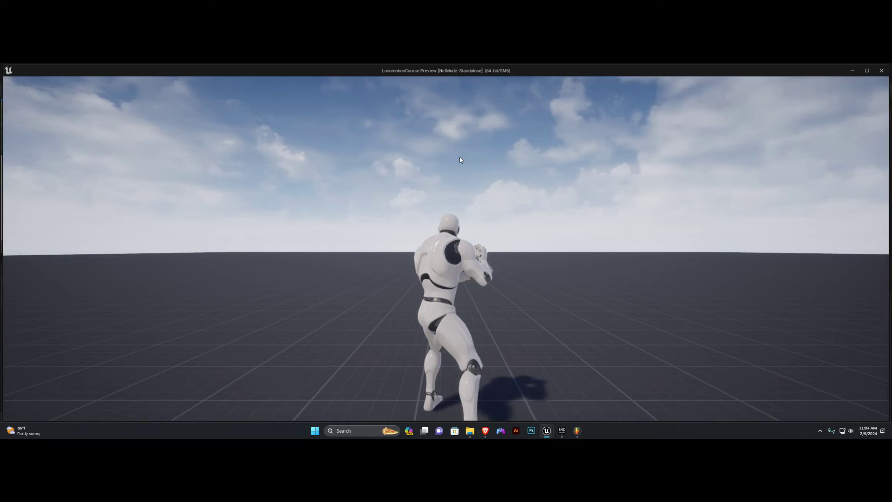
{"action": "key", "text": "w"}
{"action": "key", "text": "Escape"}
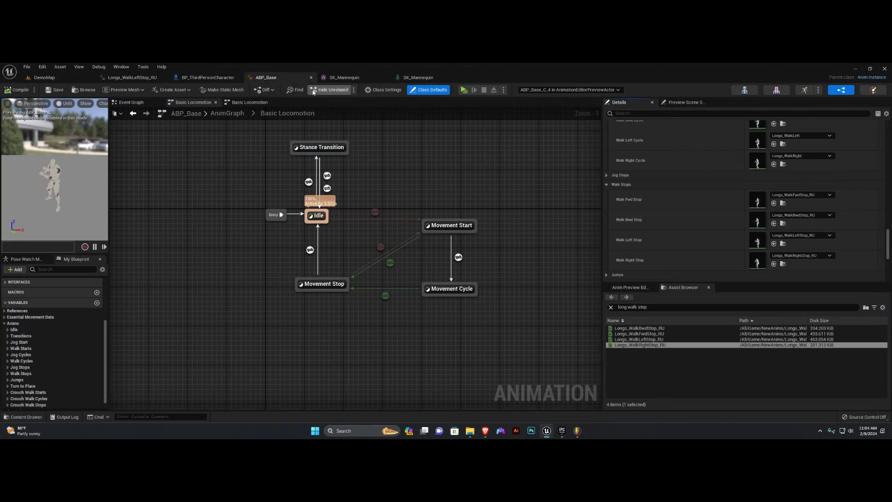
Locate the Event BeginPlay and Update Gait nodes in BP_ThirdPersonCharacter's Event Graph.
{"action": "left_click", "coordinate": [211, 78]}
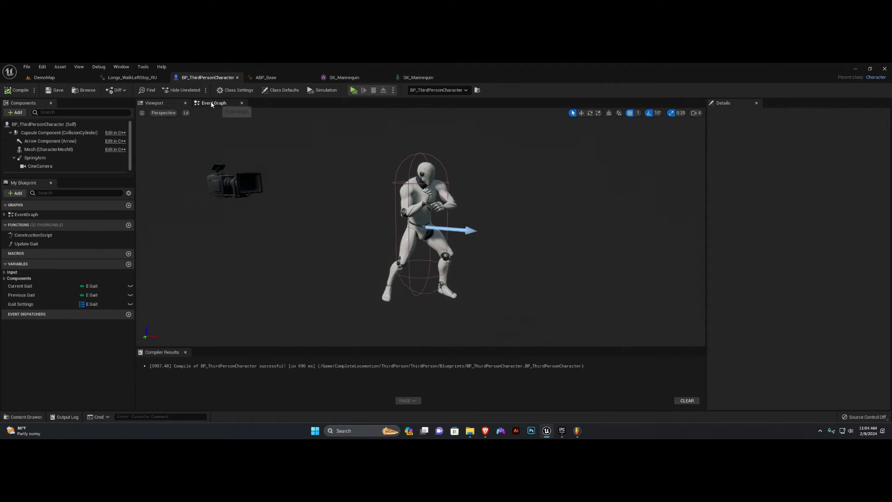
{"action": "left_click", "coordinate": [214, 103]}
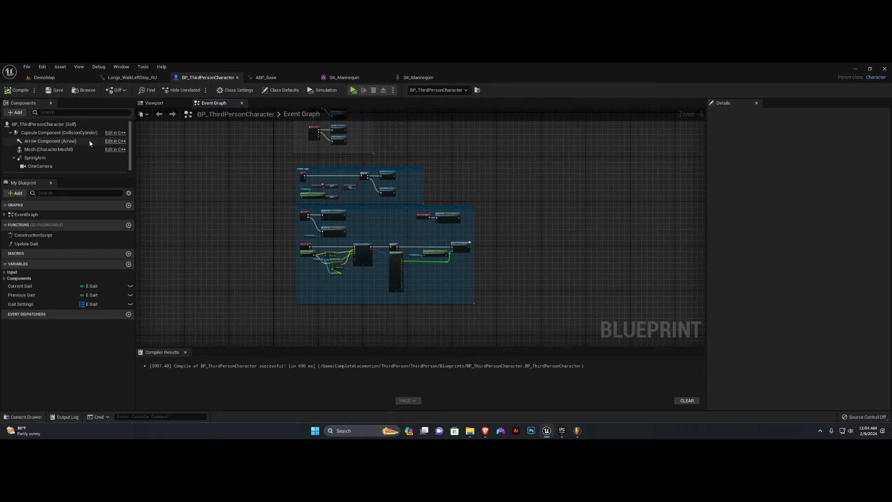
{"action": "scroll", "coordinate": [64, 164], "scroll_direction": "down", "scroll_amount": 1}
{"action": "scroll", "coordinate": [399, 227], "scroll_direction": "up", "scroll_amount": 4}
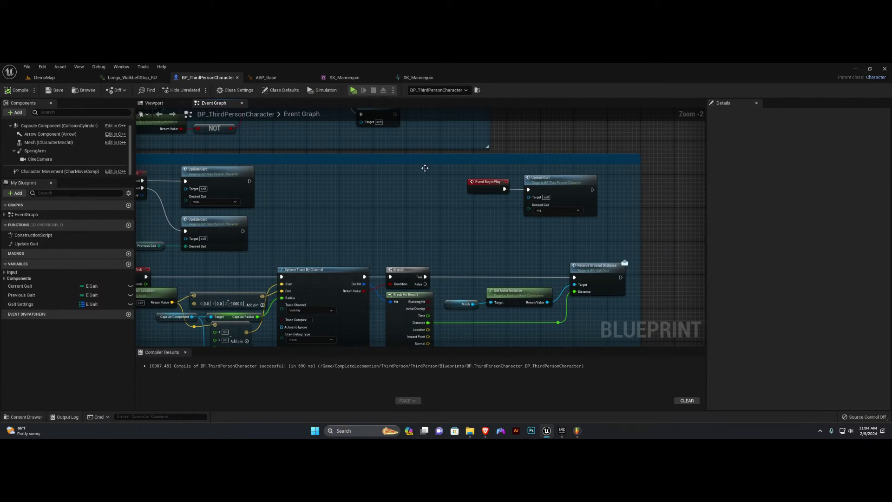
{"action": "scroll", "coordinate": [472, 221], "scroll_direction": "up", "scroll_amount": 2}
{"action": "left_click_drag", "start_coordinate": [519, 213], "coordinate": [578, 194]}
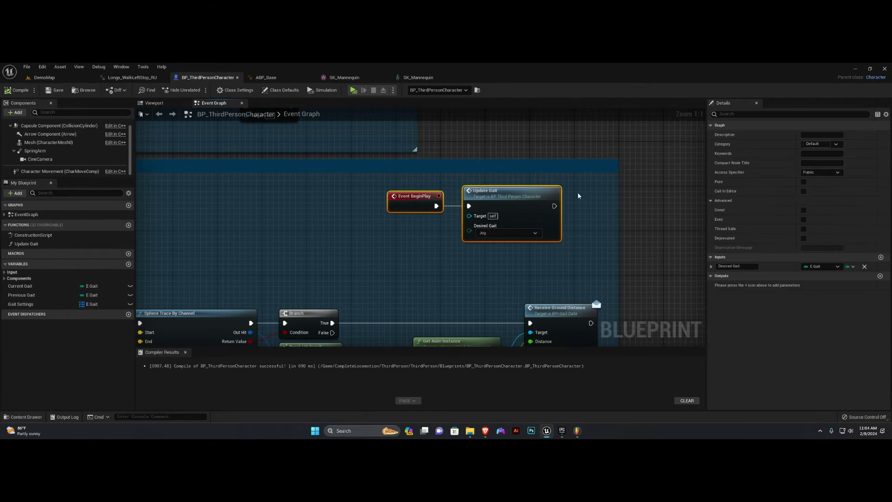
{"action": "scroll", "coordinate": [522, 216], "scroll_direction": "down", "scroll_amount": 2}
{"action": "right_click_drag", "start_coordinate": [215, 225], "coordinate": [449, 214]}
{"action": "scroll", "coordinate": [449, 214], "scroll_direction": "down", "scroll_amount": 3}
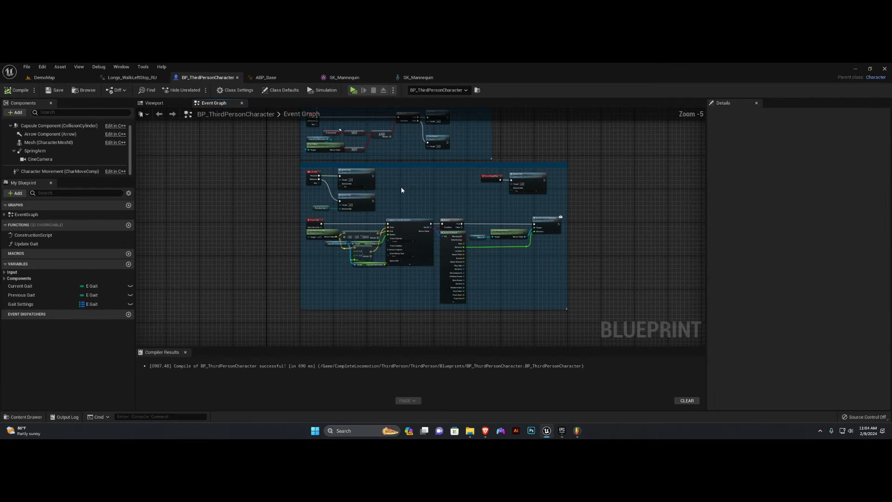
Change BeginPlay's Update Gait Desired Gait from Jog to Walk and compile the character blueprint.
{"action": "left_click", "coordinate": [185, 352]}
{"action": "left_click_drag", "start_coordinate": [268, 169], "coordinate": [522, 300]}
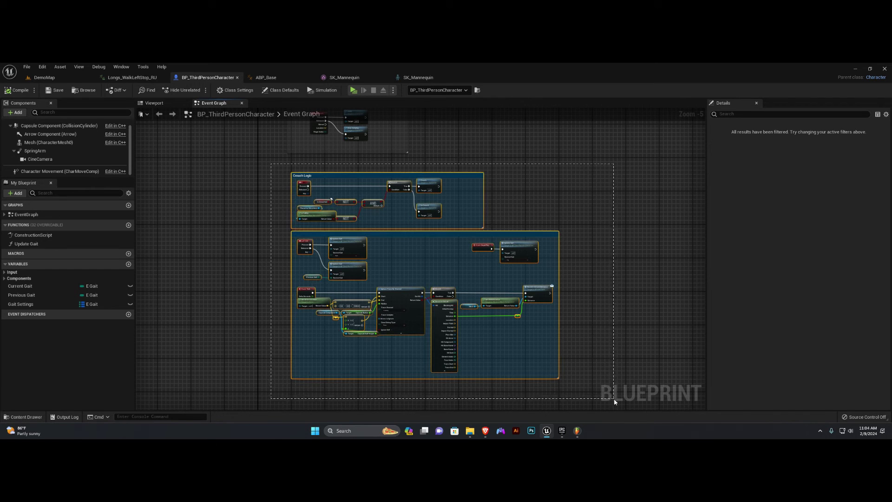
{"action": "scroll", "coordinate": [417, 272], "scroll_direction": "up", "scroll_amount": 5}
{"action": "scroll", "coordinate": [414, 255], "scroll_direction": "down", "scroll_amount": 4}
{"action": "scroll", "coordinate": [417, 329], "scroll_direction": "down", "scroll_amount": 2}
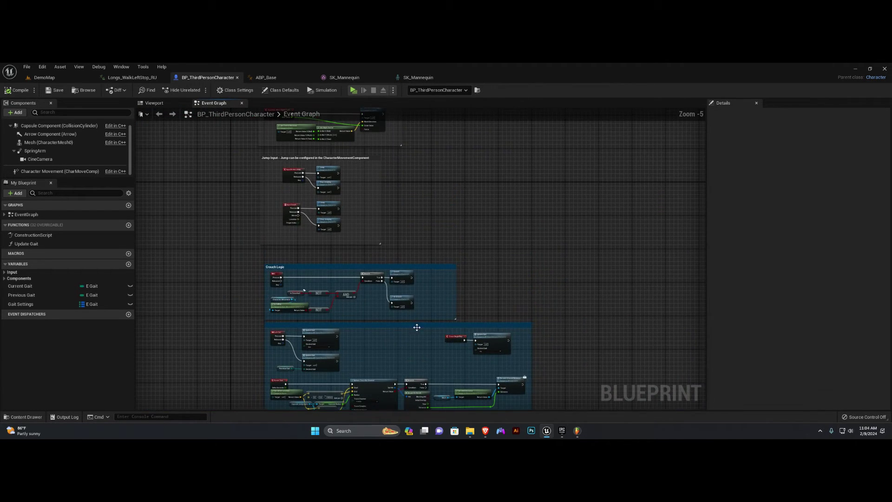
{"action": "scroll", "coordinate": [494, 342], "scroll_direction": "up", "scroll_amount": 6}
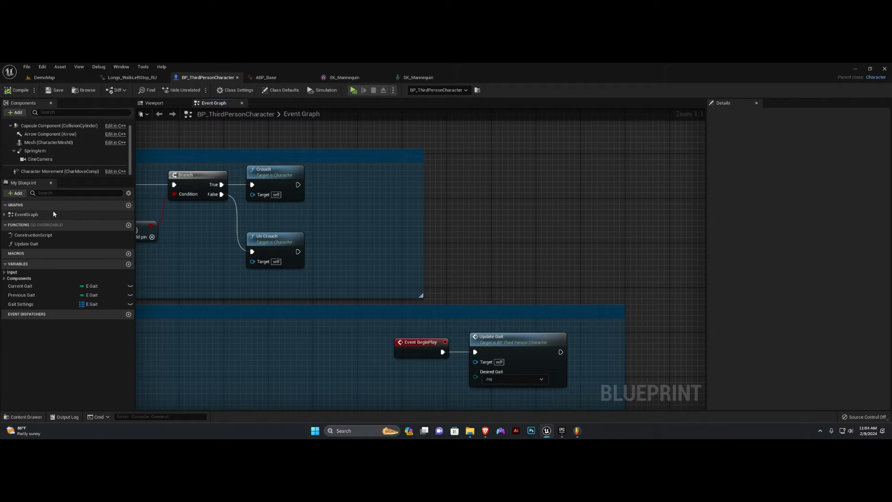
{"action": "right_click_drag", "start_coordinate": [454, 351], "coordinate": [436, 336]}
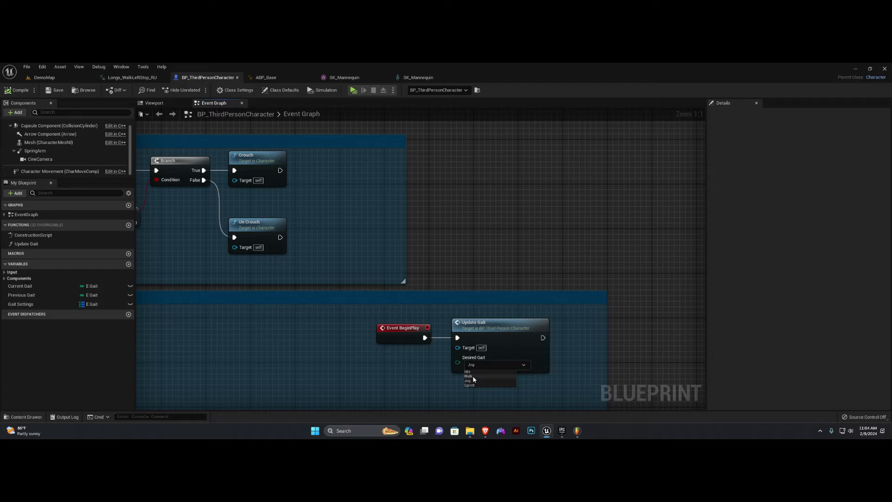
{"action": "left_click", "coordinate": [12, 88]}
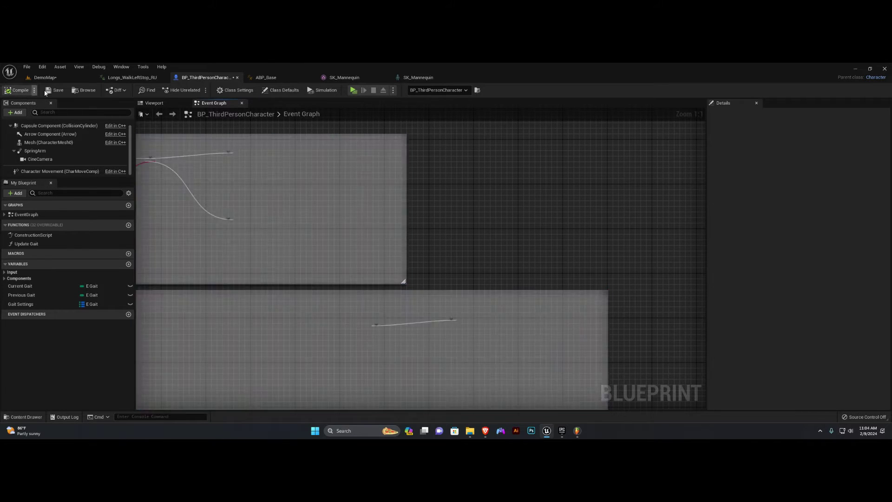
After a quick walk-gait play test, turn off all six foot IK debug draw options in Movement Start.
{"action": "left_click", "coordinate": [353, 91]}
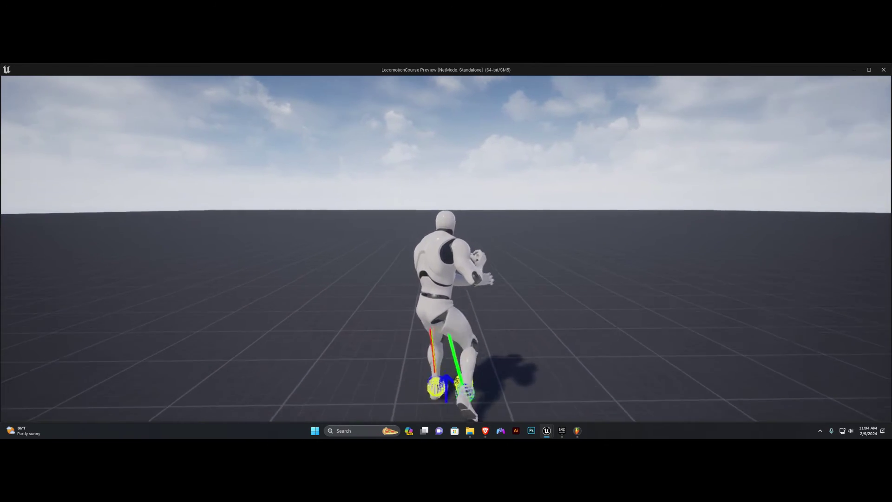
{"action": "key", "text": "Escape"}
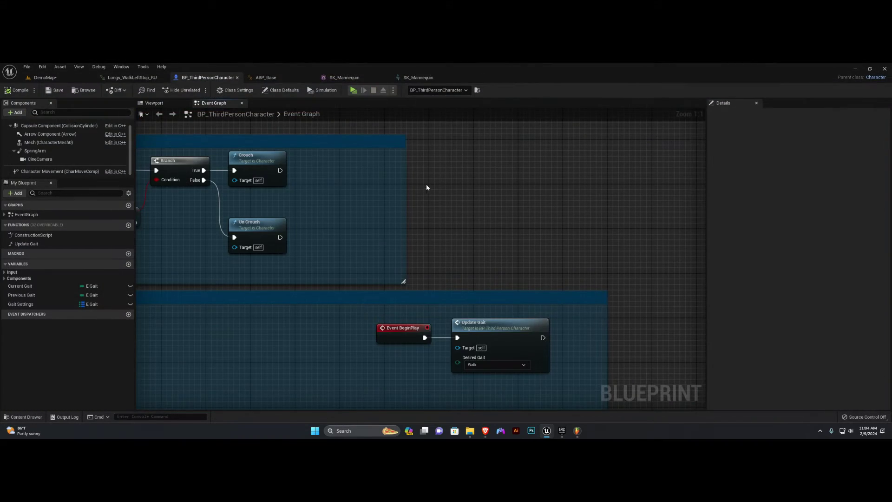
{"action": "left_click", "coordinate": [274, 78]}
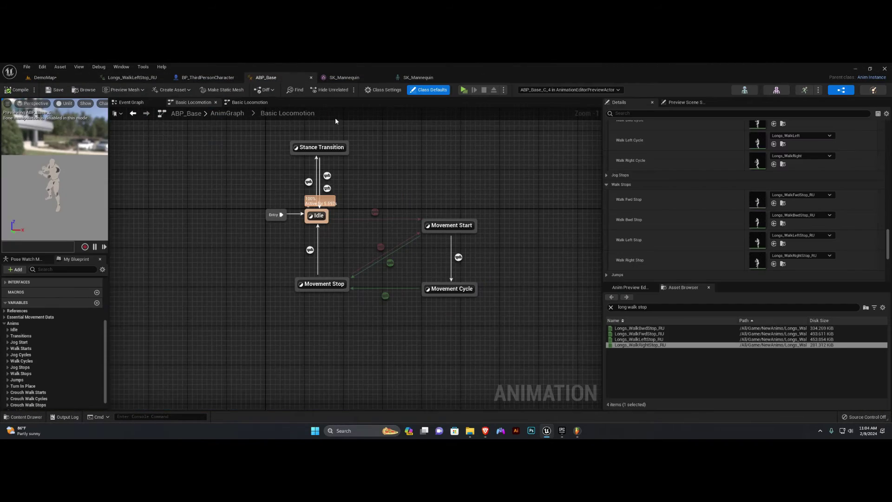
{"action": "double_click", "coordinate": [451, 225]}
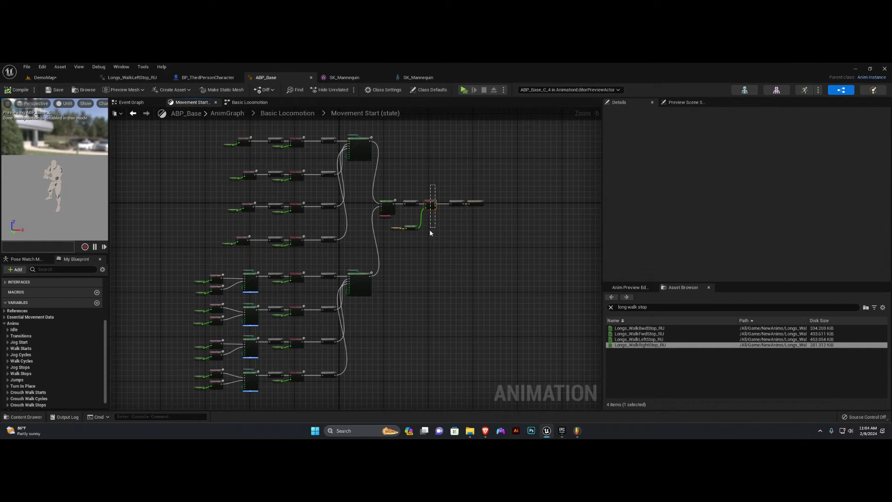
{"action": "left_click_drag", "start_coordinate": [430, 230], "coordinate": [430, 230]}
{"action": "left_click_drag", "start_coordinate": [889, 153], "coordinate": [889, 184]}
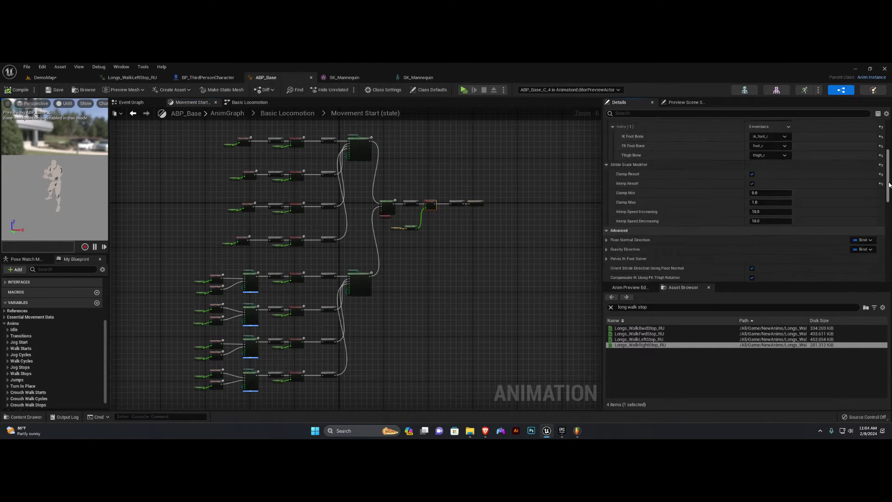
{"action": "scroll", "coordinate": [880, 164], "scroll_direction": "down", "scroll_amount": 6}
{"action": "left_click", "coordinate": [882, 162]}
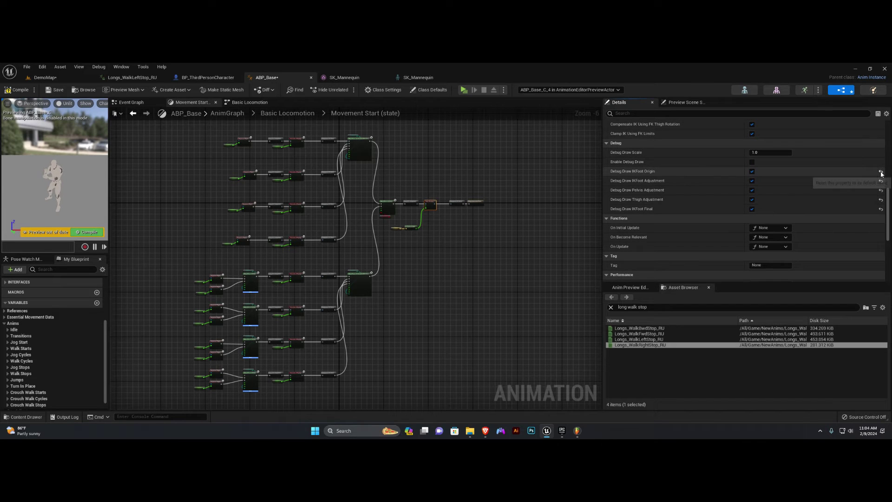
{"action": "left_click", "coordinate": [881, 171]}
{"action": "left_click", "coordinate": [881, 181]}
{"action": "left_click", "coordinate": [881, 190]}
{"action": "left_click", "coordinate": [881, 199]}
{"action": "left_click", "coordinate": [881, 210]}
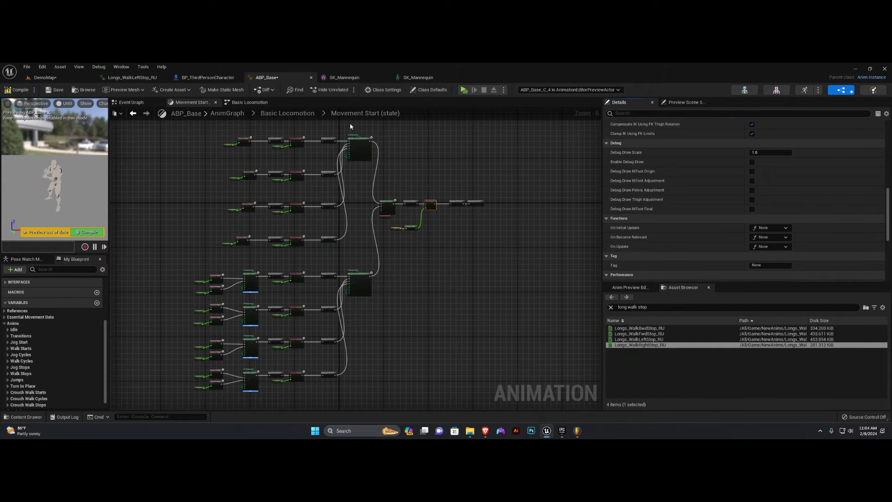
Turn off Movement Cycle's IKFoot Adjustment, Pelvis Adjustment, Thigh Adjustment and IKFoot Final debug drawing.
{"action": "left_click", "coordinate": [291, 117]}
{"action": "scroll", "coordinate": [301, 286], "scroll_direction": "up", "scroll_amount": 8}
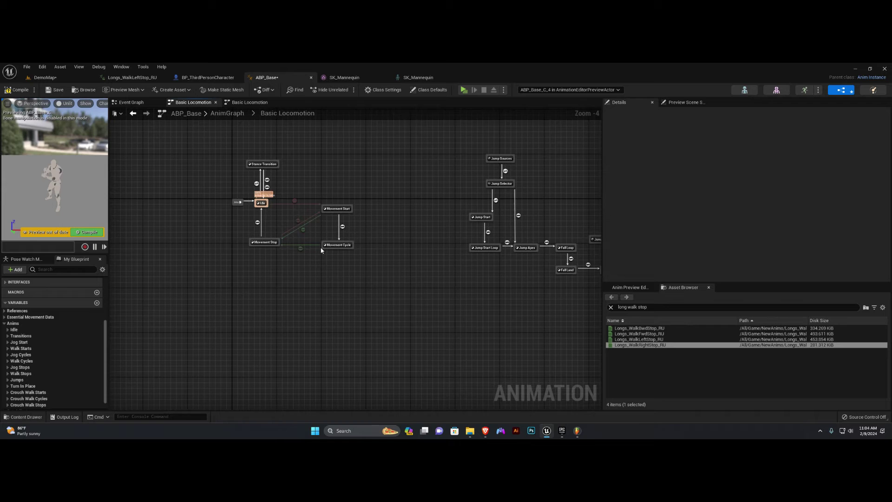
{"action": "left_click", "coordinate": [372, 241]}
{"action": "double_click", "coordinate": [372, 241]}
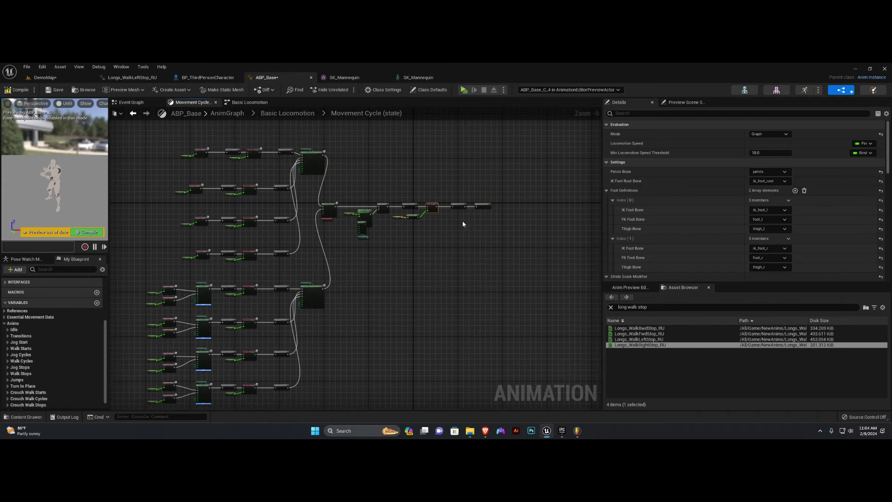
{"action": "scroll", "coordinate": [889, 158], "scroll_direction": "down", "scroll_amount": 10}
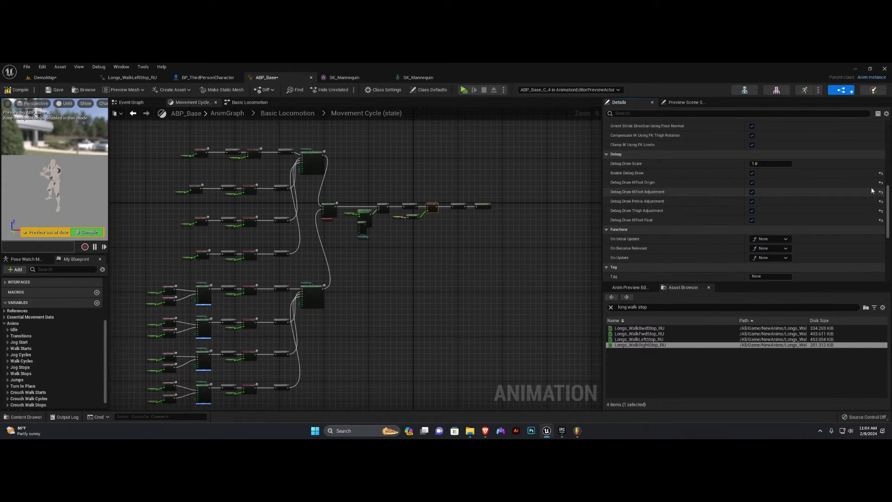
{"action": "left_click", "coordinate": [881, 192]}
{"action": "left_click", "coordinate": [881, 201]}
{"action": "left_click", "coordinate": [882, 211]}
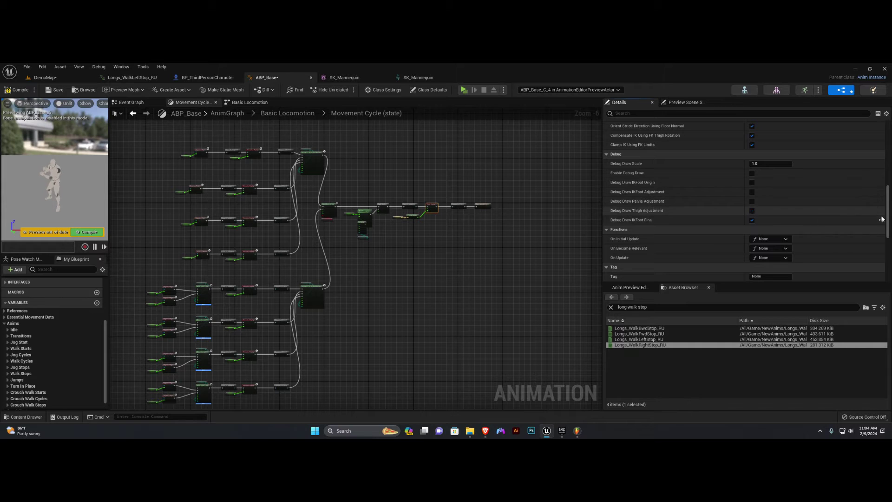
{"action": "left_click", "coordinate": [881, 220]}
Turn off Movement Stop's five foot IK debug draw options, from IKFoot Origin to IKFoot Final, and save ABP_Base.
{"action": "left_click", "coordinate": [292, 113]}
{"action": "scroll", "coordinate": [310, 243], "scroll_direction": "up", "scroll_amount": 6}
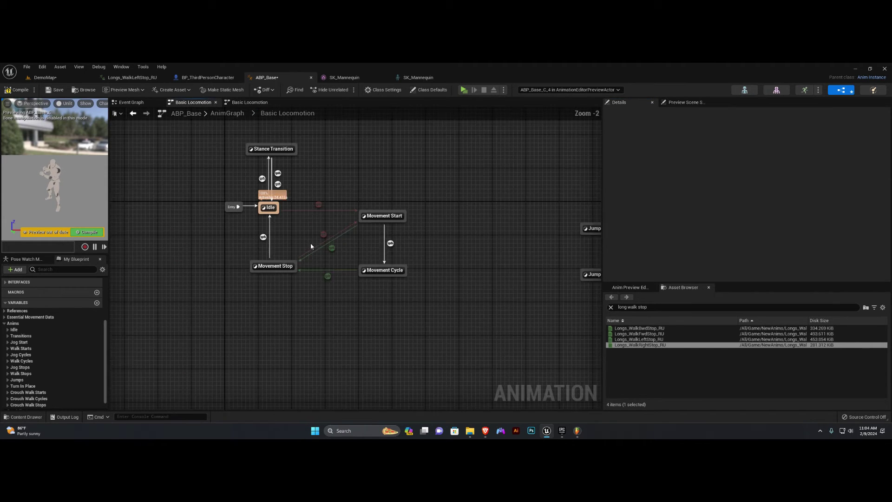
{"action": "left_click", "coordinate": [274, 278]}
{"action": "double_click", "coordinate": [274, 277]}
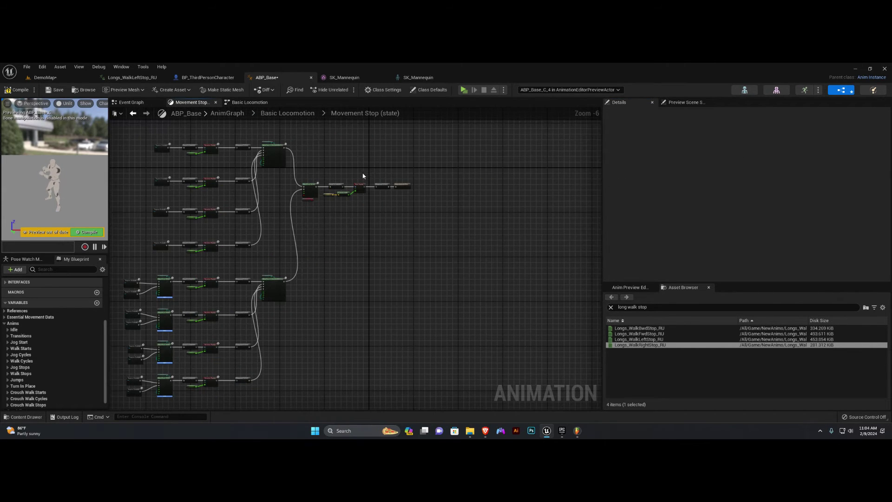
{"action": "scroll", "coordinate": [881, 201], "scroll_direction": "down", "scroll_amount": 5}
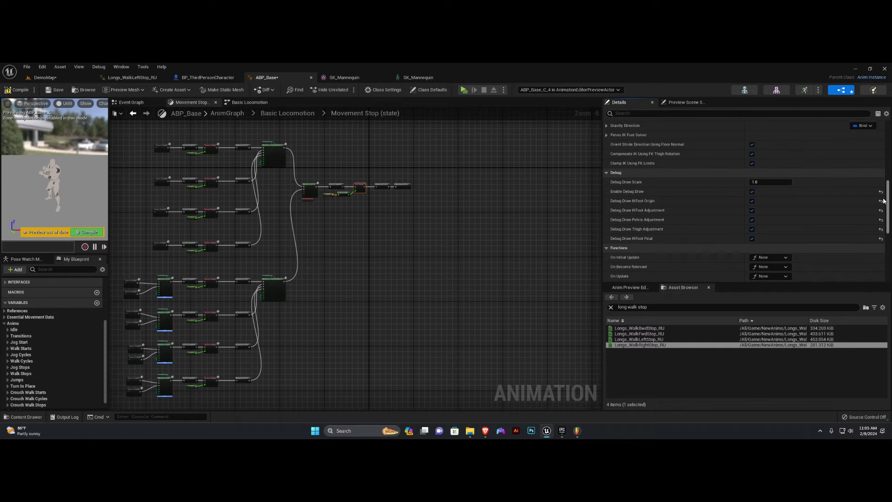
{"action": "left_click", "coordinate": [881, 201]}
{"action": "left_click", "coordinate": [881, 211]}
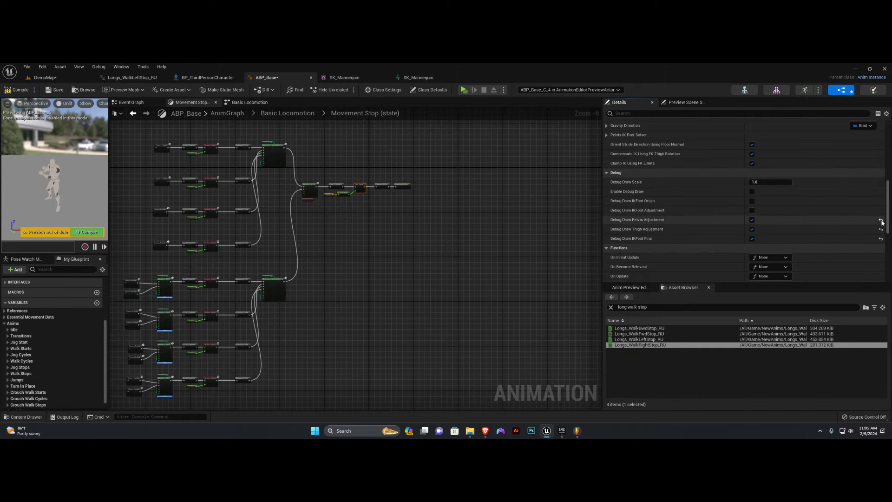
{"action": "left_click", "coordinate": [881, 219]}
{"action": "left_click", "coordinate": [880, 229]}
{"action": "left_click", "coordinate": [881, 239]}
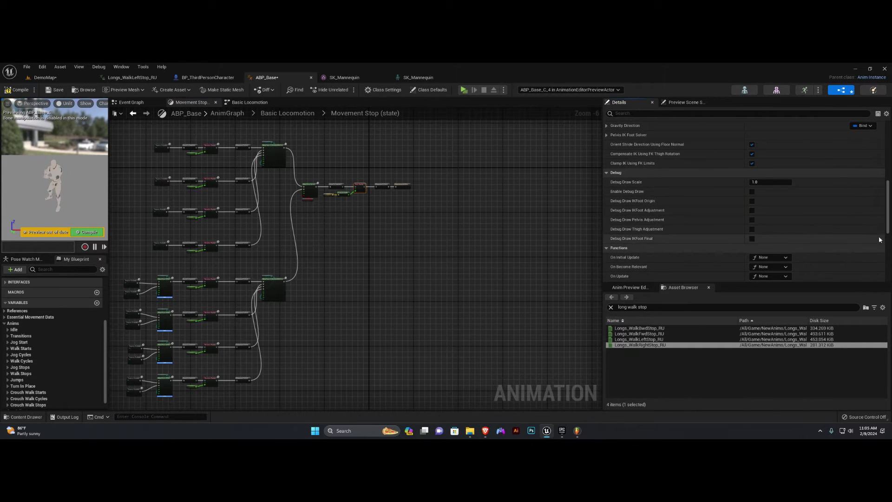
{"action": "left_click", "coordinate": [306, 114]}
{"action": "left_click", "coordinate": [57, 90]}
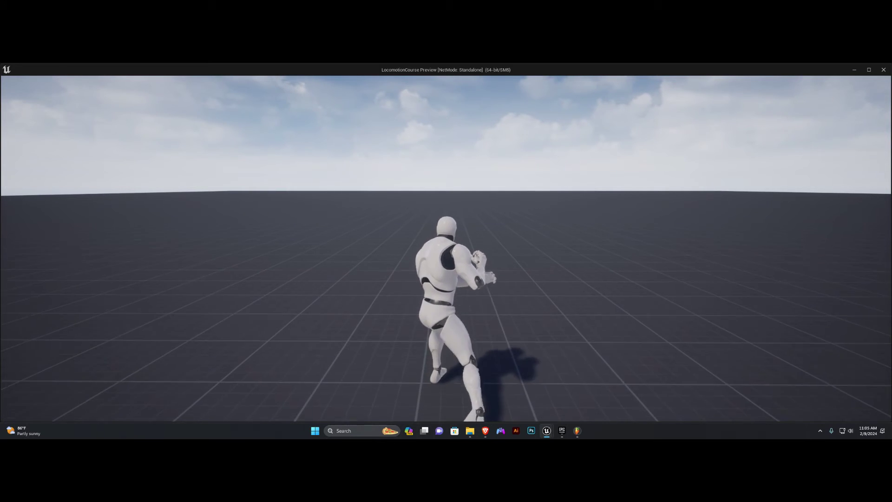
{"action": "key", "text": "w"}
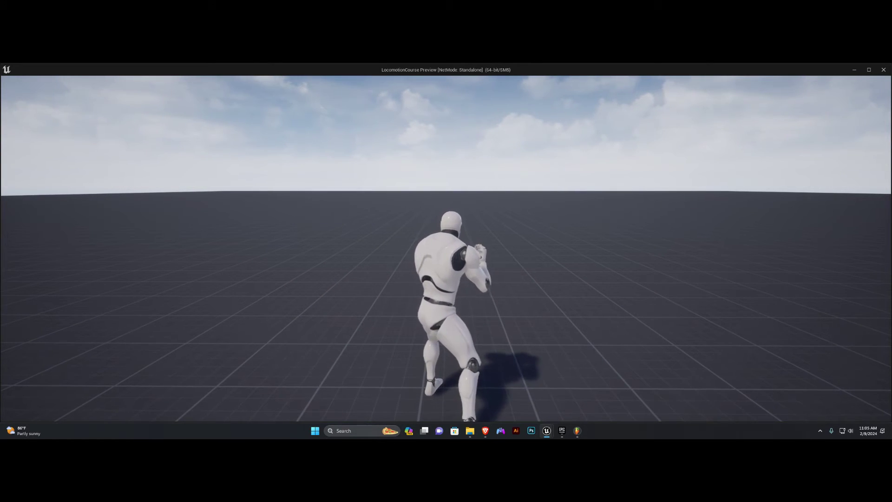
{"action": "key", "text": "w"}
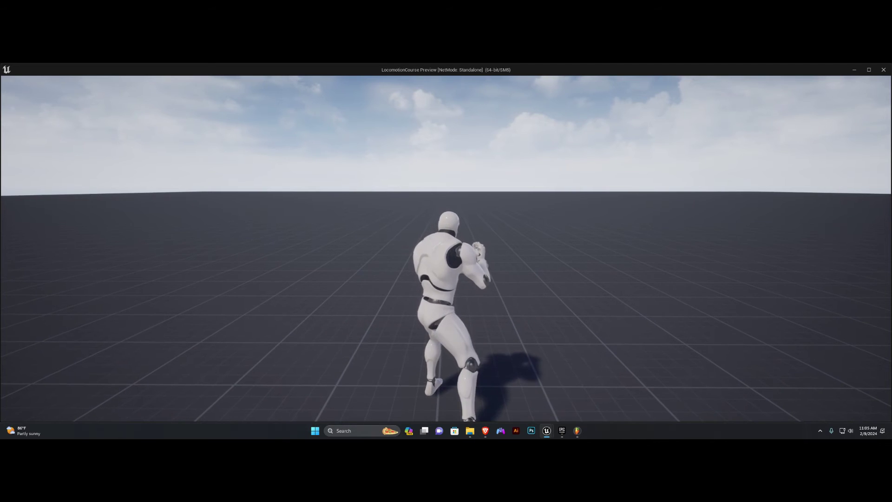
{"action": "key", "text": "Escape"}
{"action": "scroll", "coordinate": [314, 162], "scroll_direction": "up", "scroll_amount": 4}
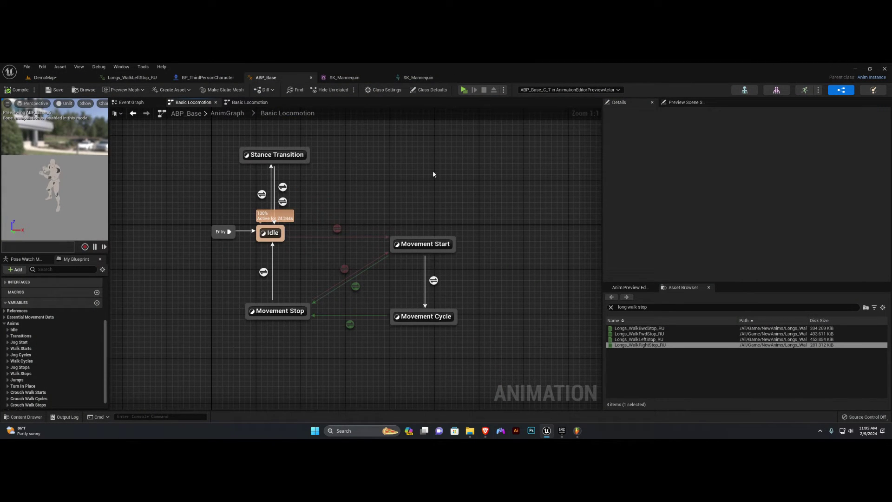
Select the Movement Start to Movement Cycle transition and inspect the Longs_WalkFwdStart animation.
{"action": "left_click_drag", "start_coordinate": [402, 300], "coordinate": [403, 301]}
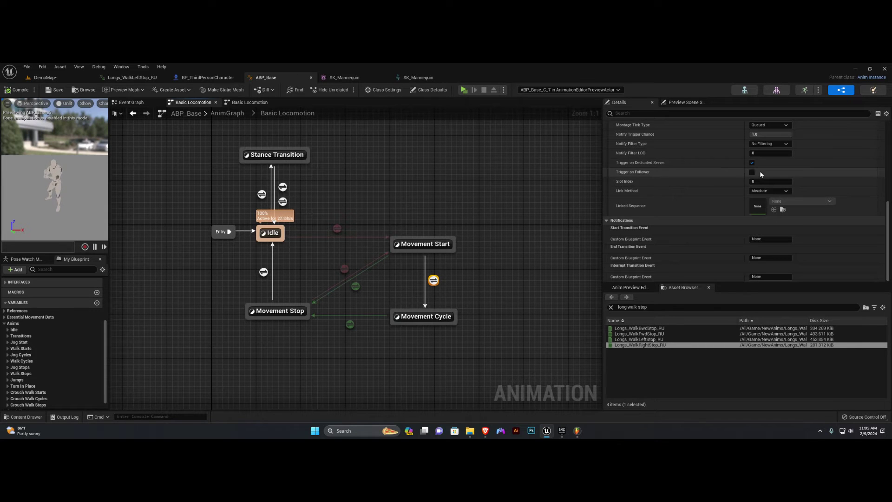
{"action": "key", "text": "alt+Tab"}
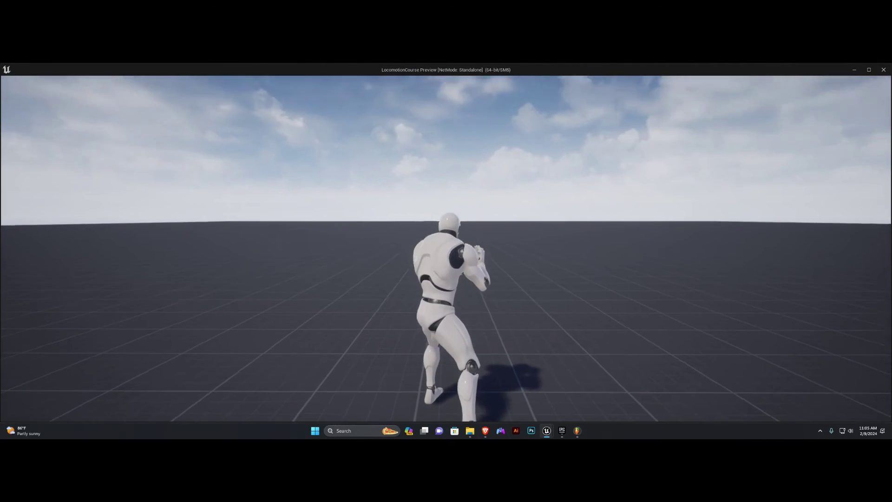
{"action": "key", "text": "Escape"}
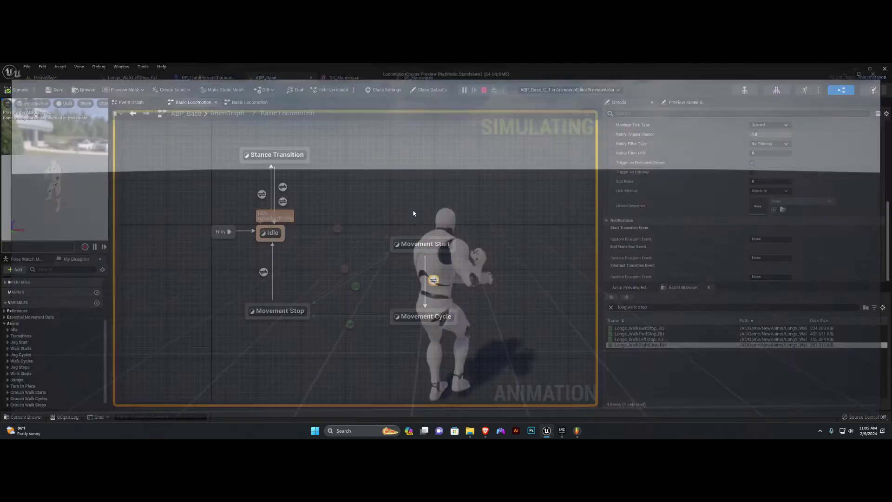
{"action": "scroll", "coordinate": [743, 254], "scroll_direction": "up", "scroll_amount": 10}
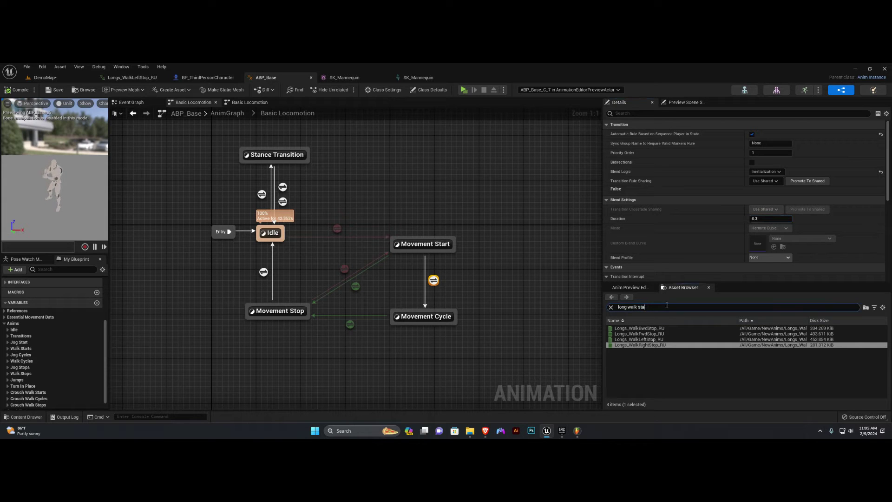
{"action": "type", "text": "rt"}
{"action": "double_click", "coordinate": [642, 333]}
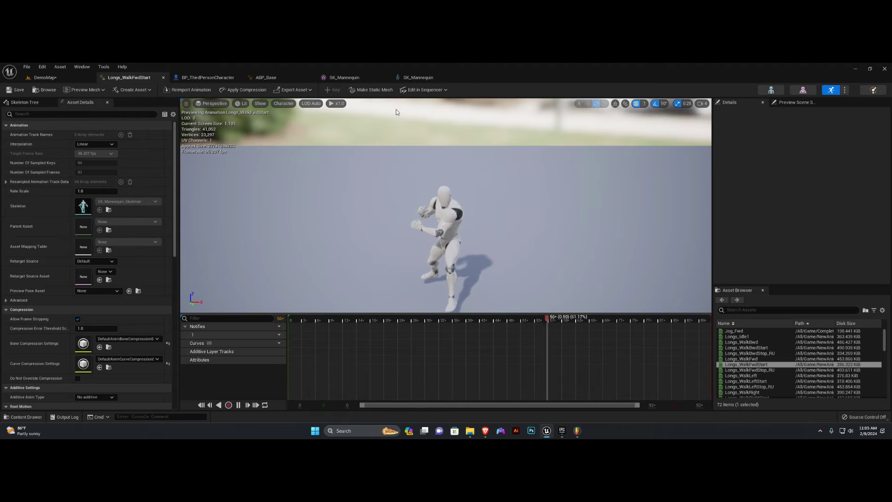
{"action": "left_click", "coordinate": [251, 78]}
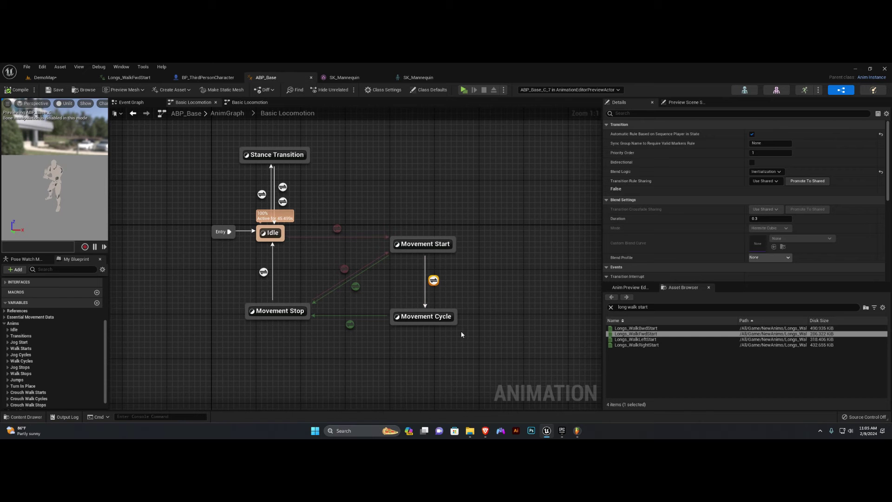
Set the transition's blend Duration to 0.1 and play-test walking forward.
{"action": "left_click", "coordinate": [778, 218]}
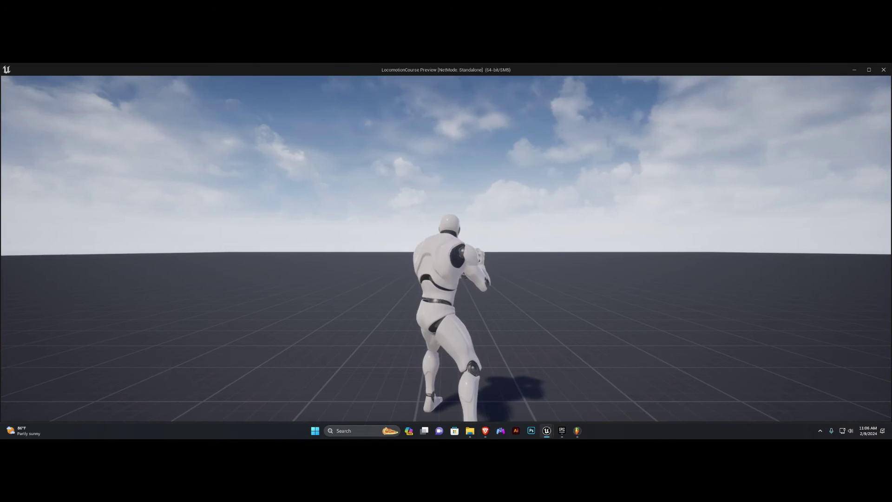
{"action": "key", "text": "w"}
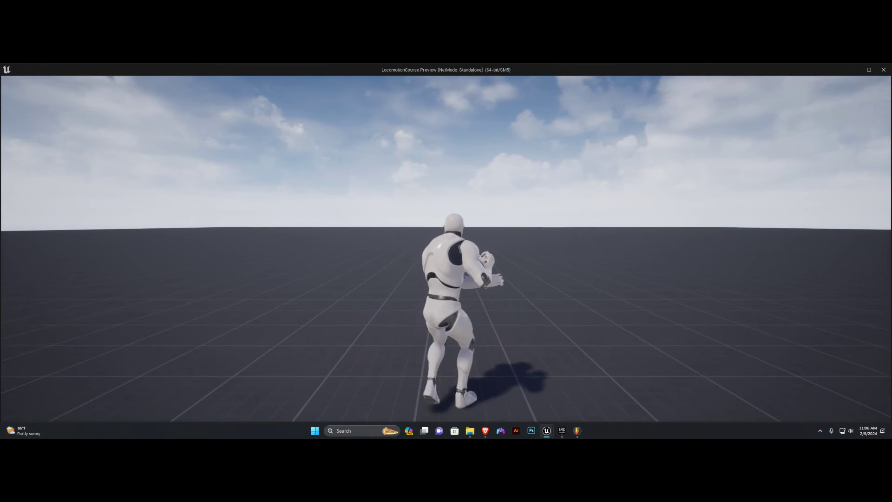
{"action": "key", "text": "w"}
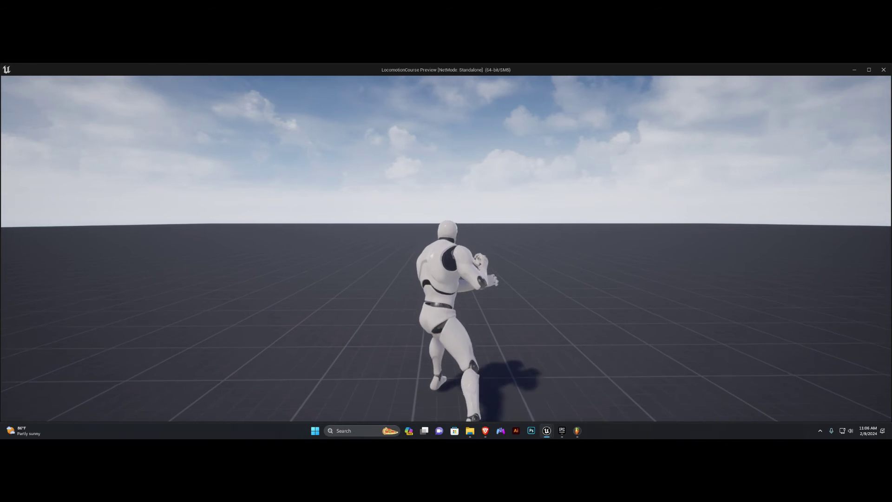
{"action": "key", "text": "w"}
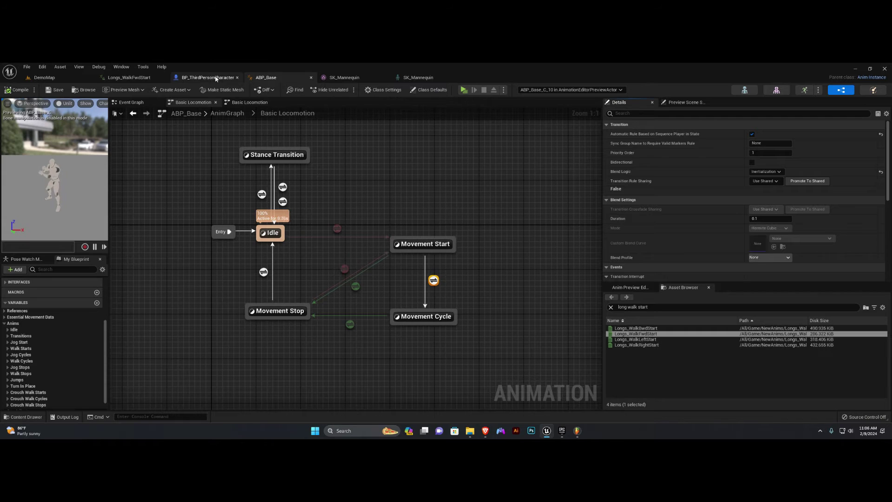
Lower the Walk gait's Braking Deceleration in BP_ThirdPersonCharacter's Gait Settings from 400 to 100, then play-test walking.
{"action": "left_click", "coordinate": [207, 78]}
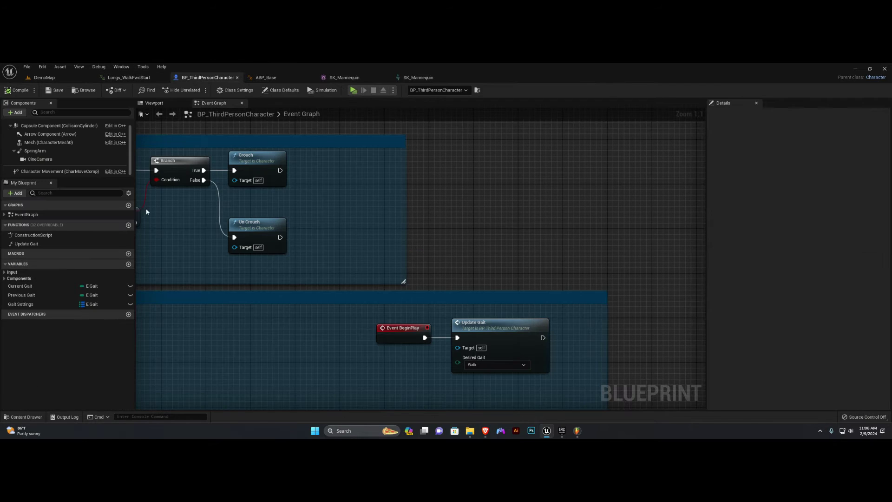
{"action": "left_click", "coordinate": [21, 304]}
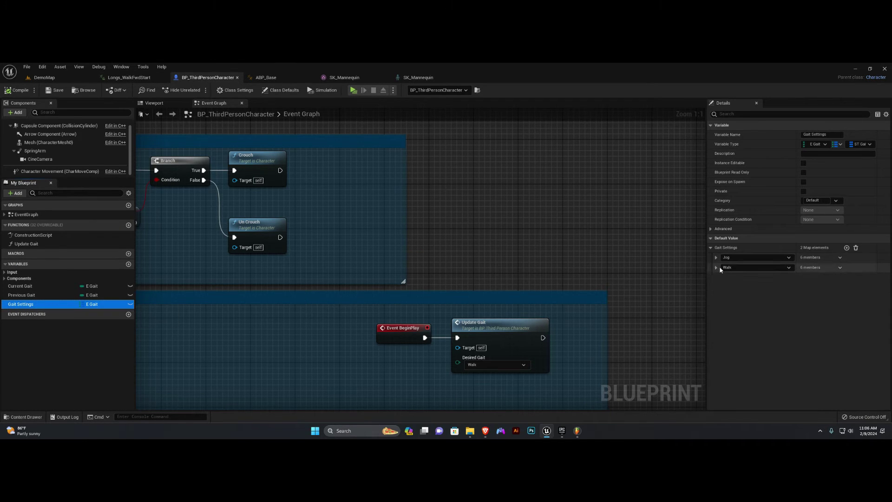
{"action": "left_click", "coordinate": [717, 267]}
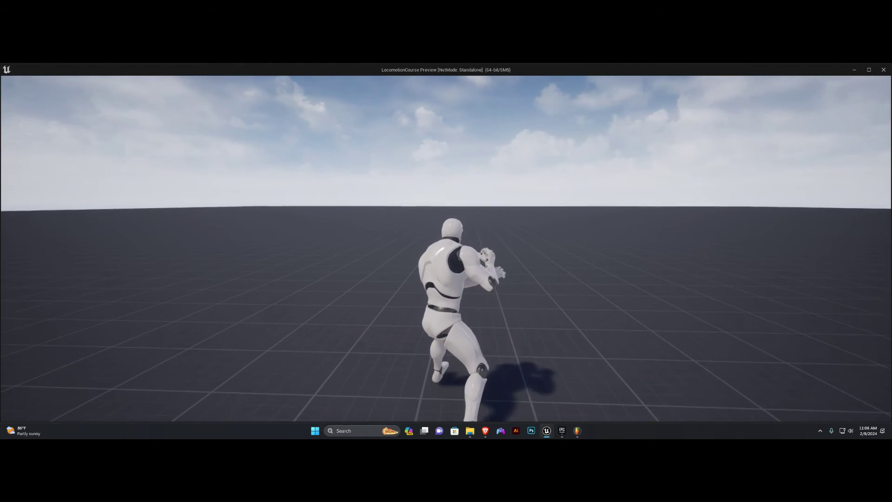
{"action": "key", "text": "w"}
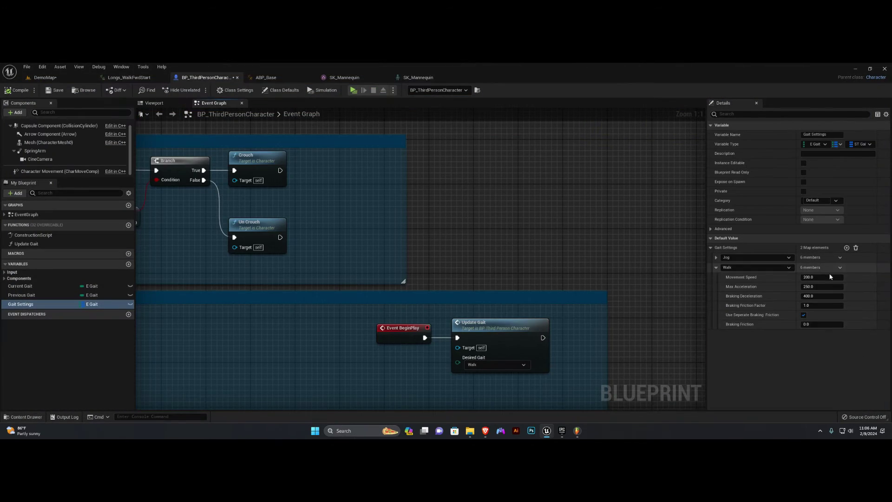
{"action": "left_click", "coordinate": [819, 287]}
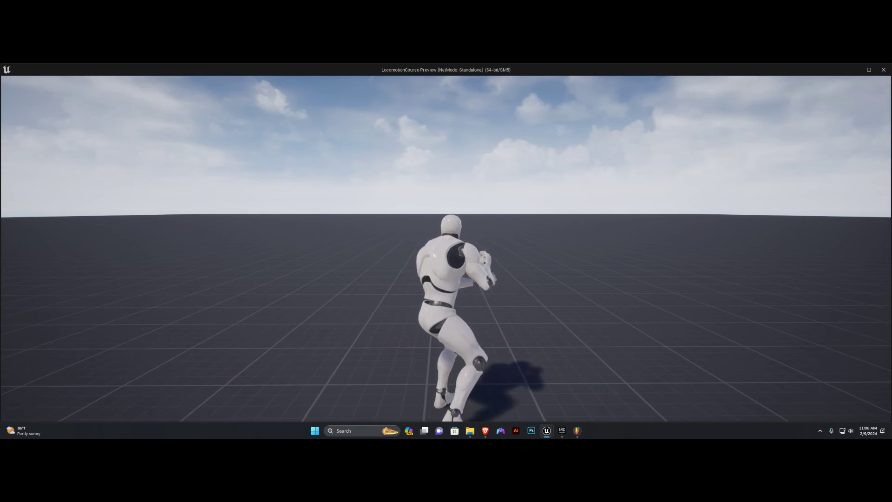
{"action": "key", "text": "Escape"}
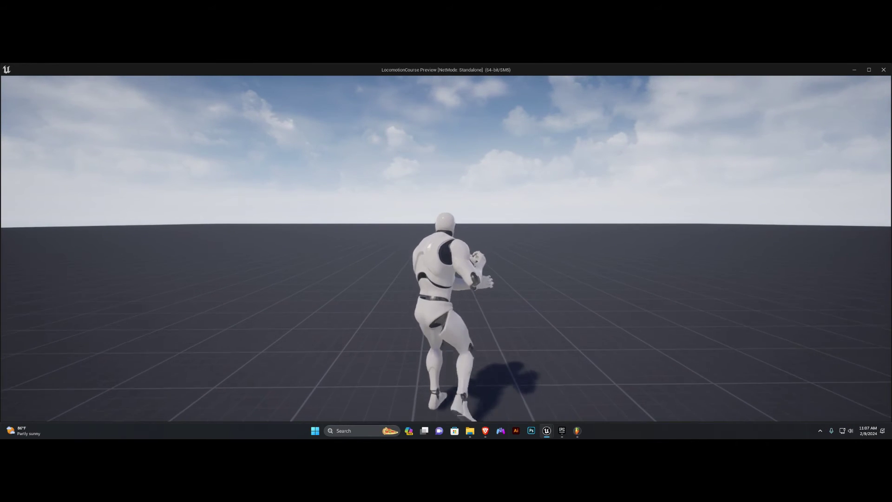
{"action": "key", "text": "w"}
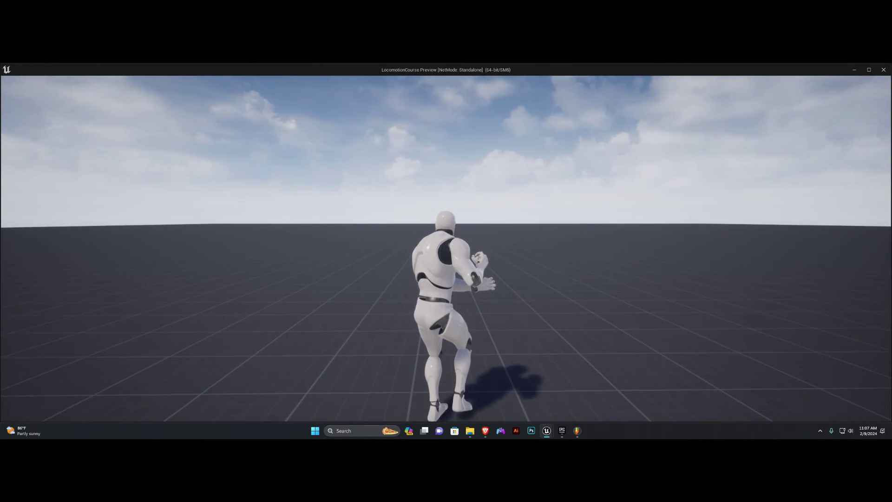
{"action": "key", "text": "Escape"}
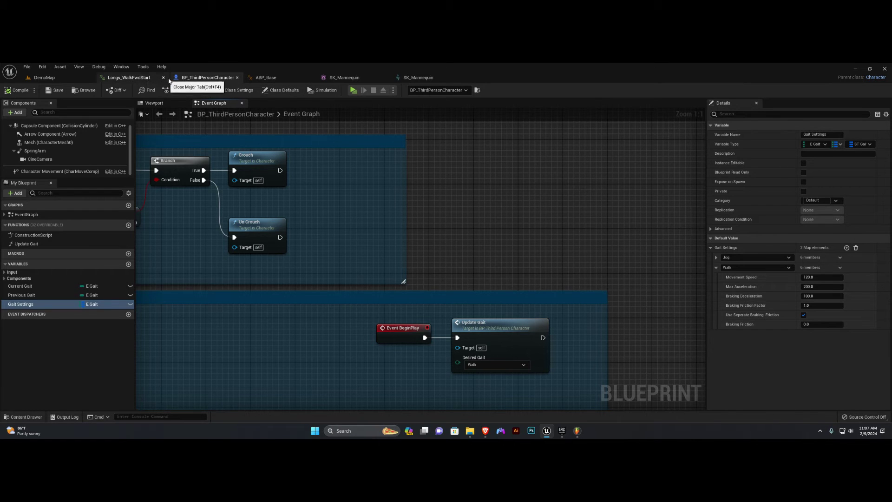
Close the SK_Mannequin editor and open Longs_WalkFwdStart from the cleared Asset Browser.
{"action": "left_click", "coordinate": [384, 80]}
{"action": "left_click", "coordinate": [385, 78]}
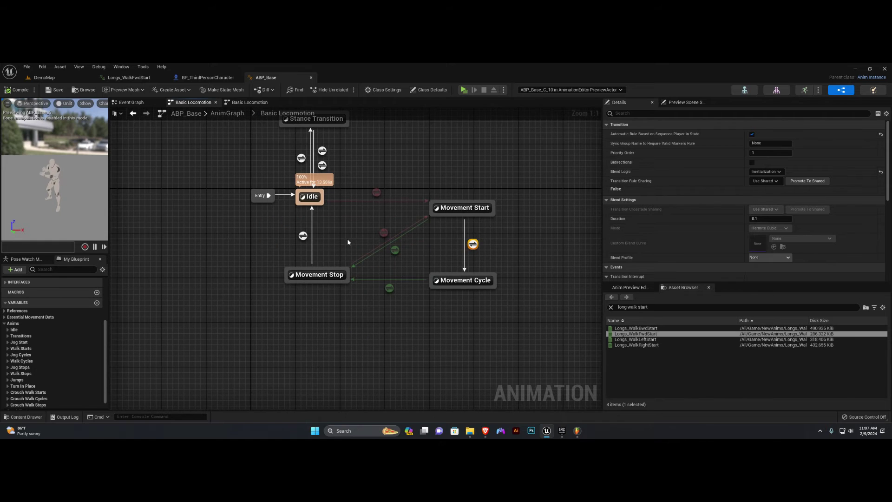
{"action": "left_click", "coordinate": [343, 274]}
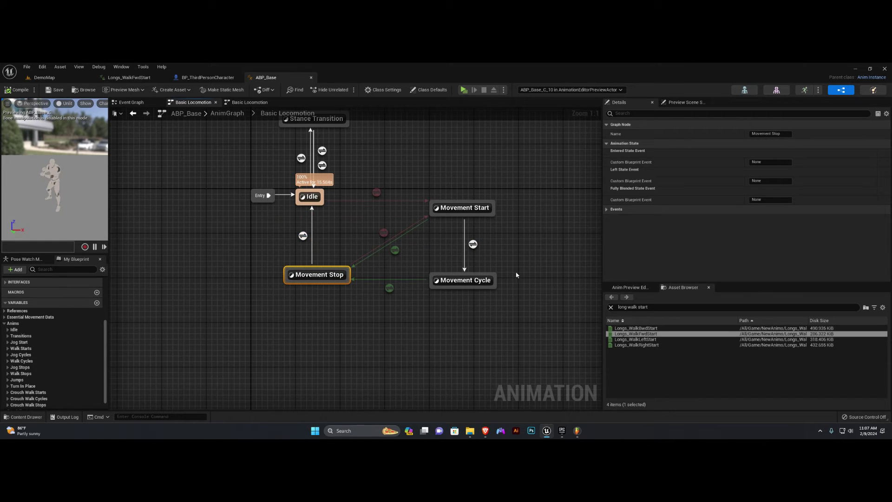
{"action": "left_click", "coordinate": [612, 307]}
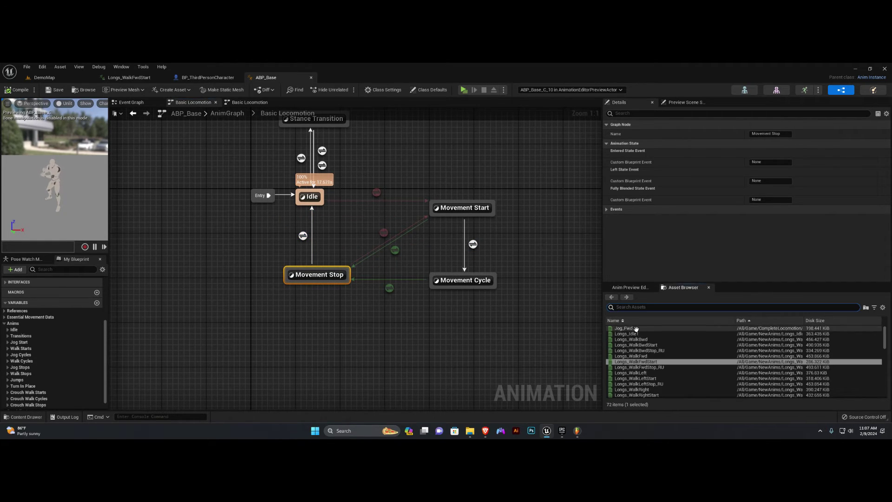
{"action": "double_click", "coordinate": [648, 362]}
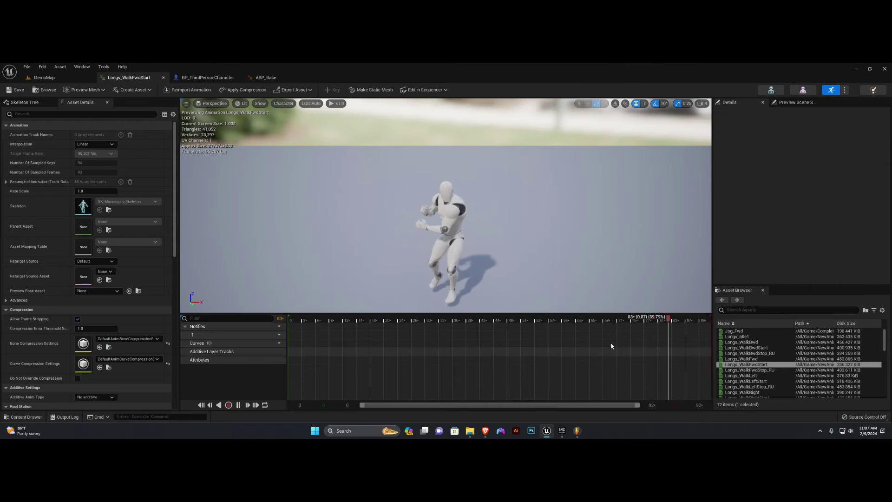
{"action": "left_click_drag", "start_coordinate": [411, 227], "coordinate": [411, 227]}
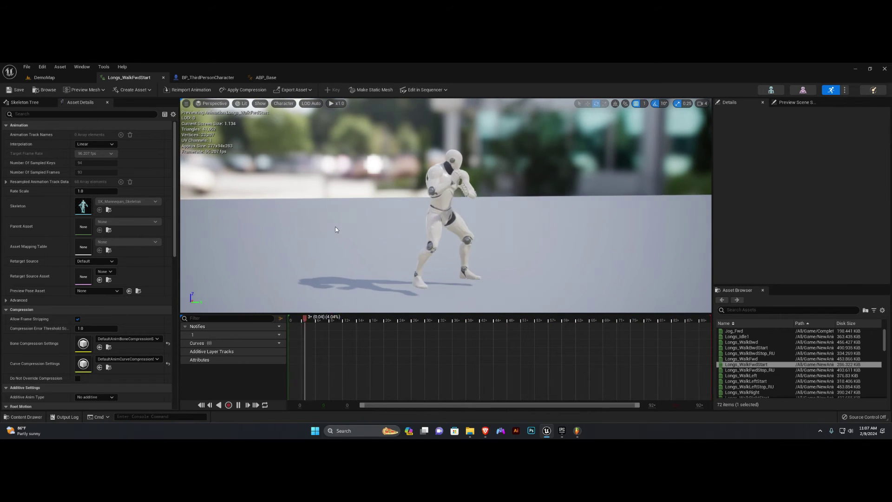
{"action": "scroll", "coordinate": [116, 247], "scroll_direction": "down", "scroll_amount": 5}
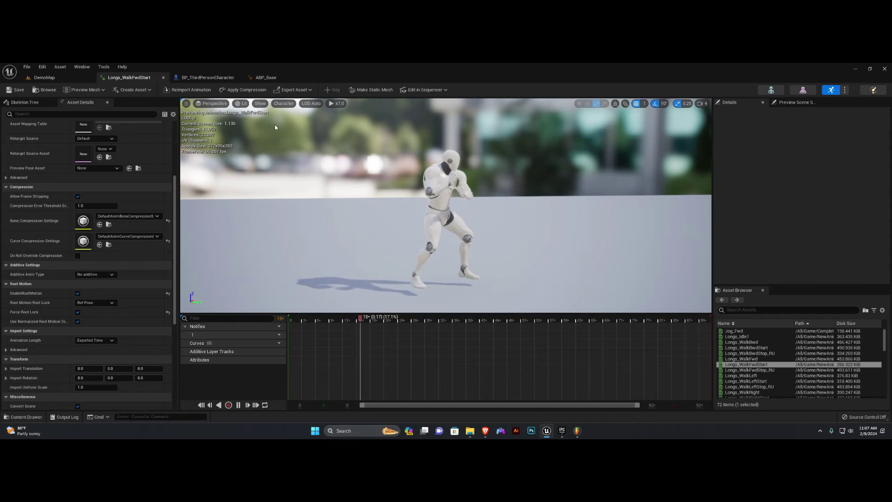
Change the root motion preview mode and select the root bone in the skeleton tree.
{"action": "left_click", "coordinate": [283, 103]}
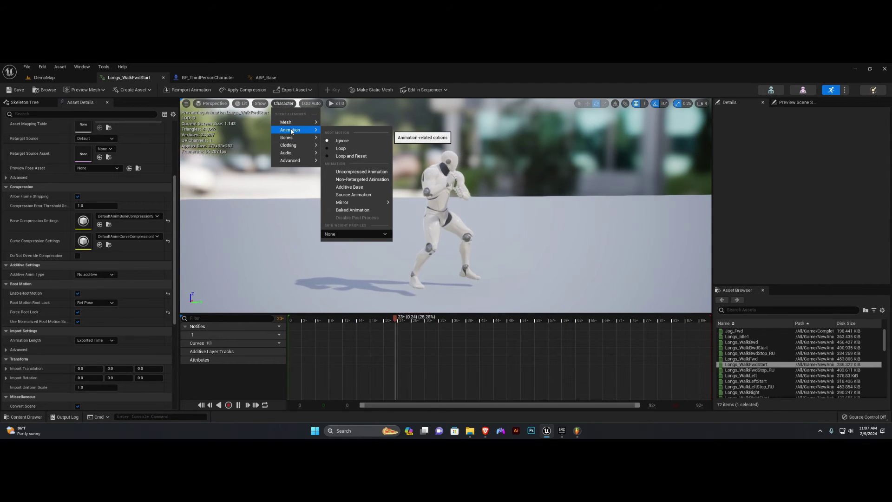
{"action": "left_click", "coordinate": [340, 145]}
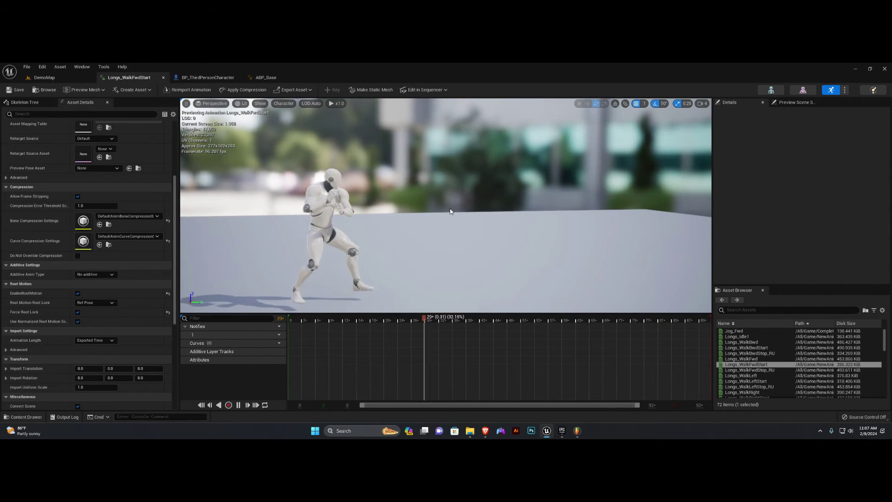
{"action": "left_click", "coordinate": [28, 103]}
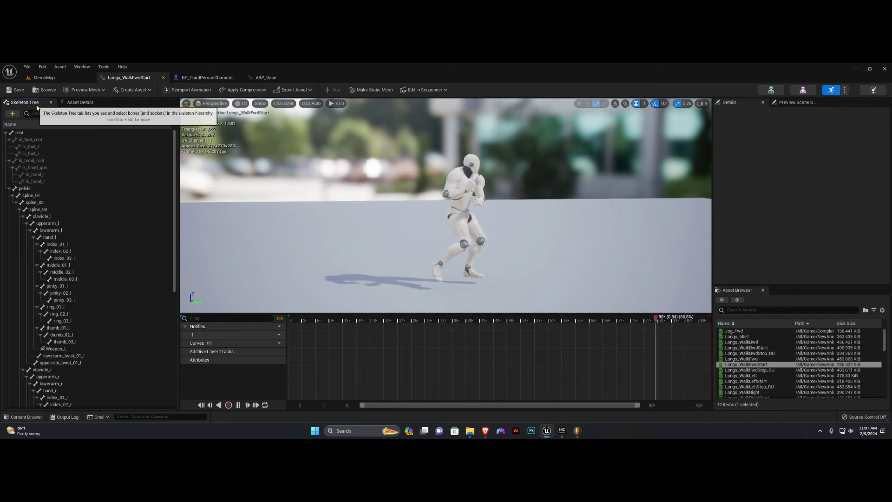
{"action": "left_click", "coordinate": [19, 133]}
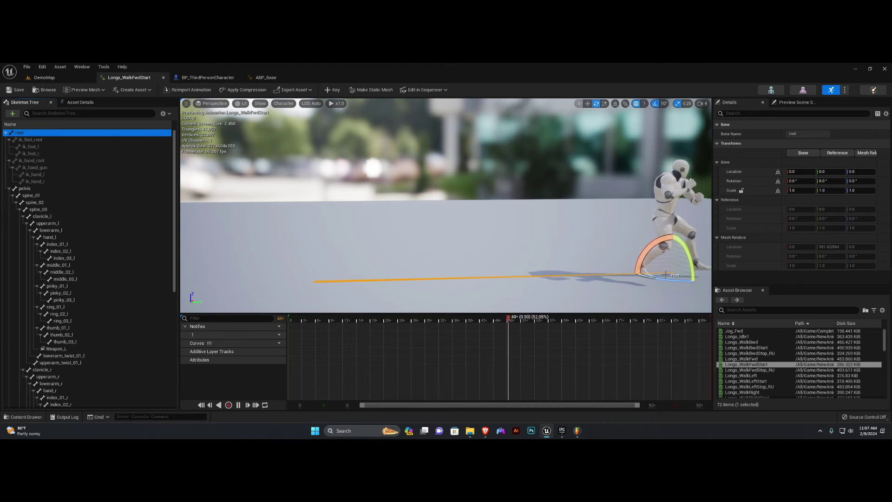
Toggle EnableRootMotion off and back on, checking root bone travel, then reset root motion preview.
{"action": "left_click", "coordinate": [80, 102]}
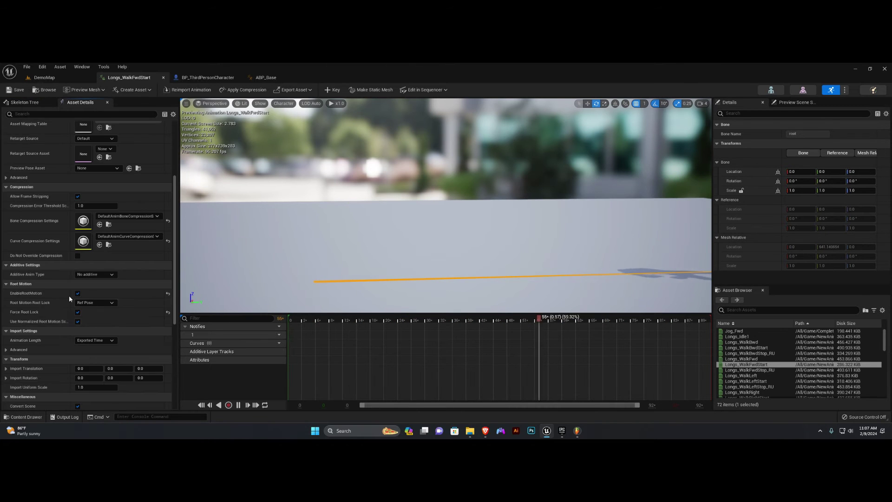
{"action": "scroll", "coordinate": [69, 295], "scroll_direction": "down", "scroll_amount": 10}
{"action": "left_click", "coordinate": [78, 227]}
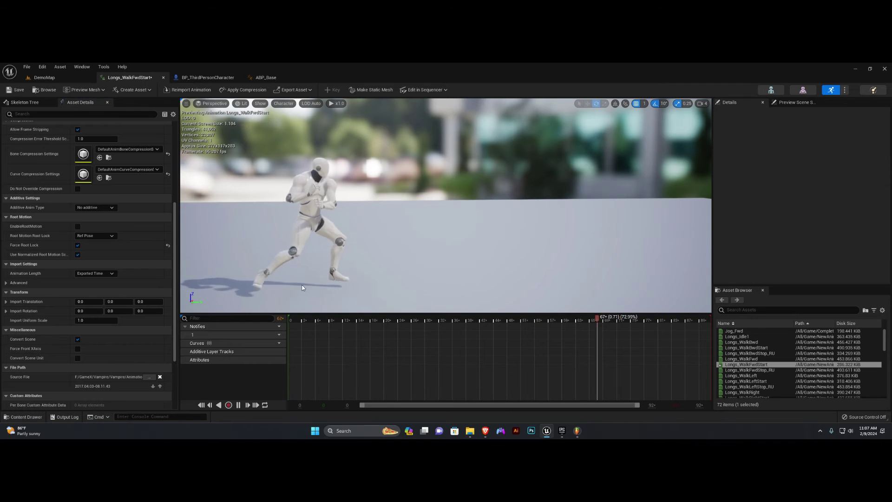
{"action": "left_click", "coordinate": [24, 102]}
{"action": "left_click", "coordinate": [33, 134]}
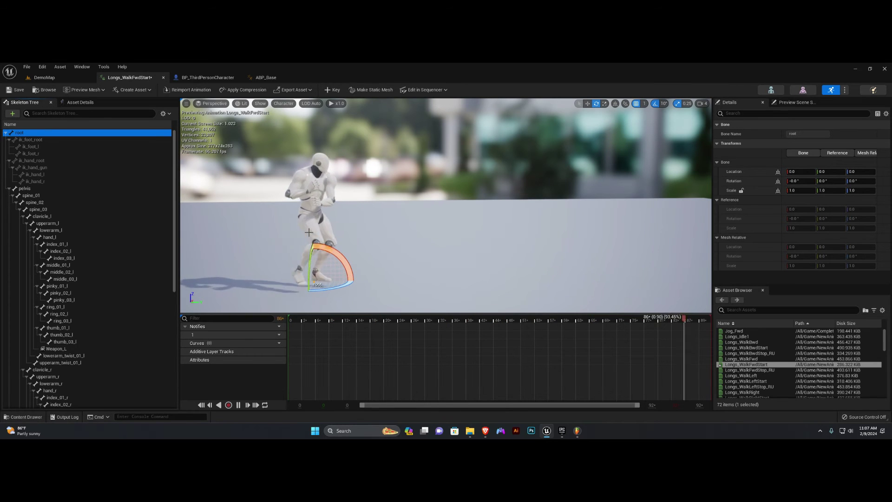
{"action": "left_click", "coordinate": [80, 102]}
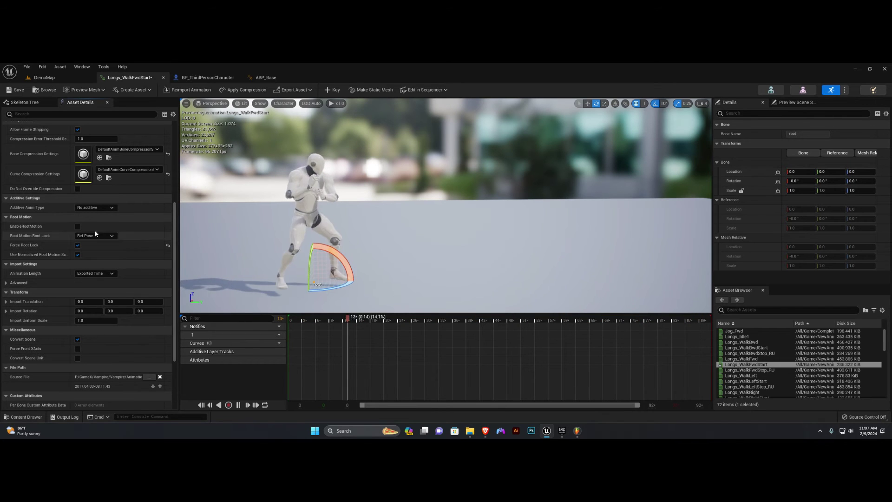
{"action": "left_click", "coordinate": [77, 227]}
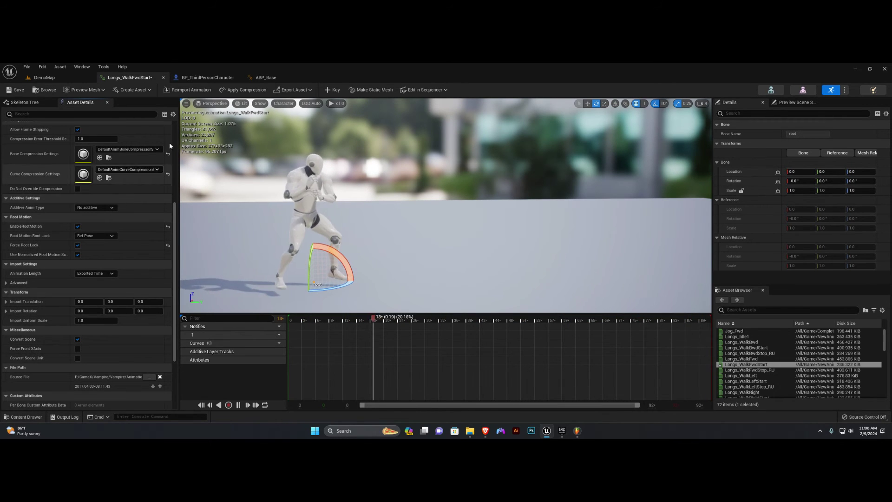
{"action": "left_click", "coordinate": [283, 104]}
{"action": "mouse_move", "coordinate": [298, 130]}
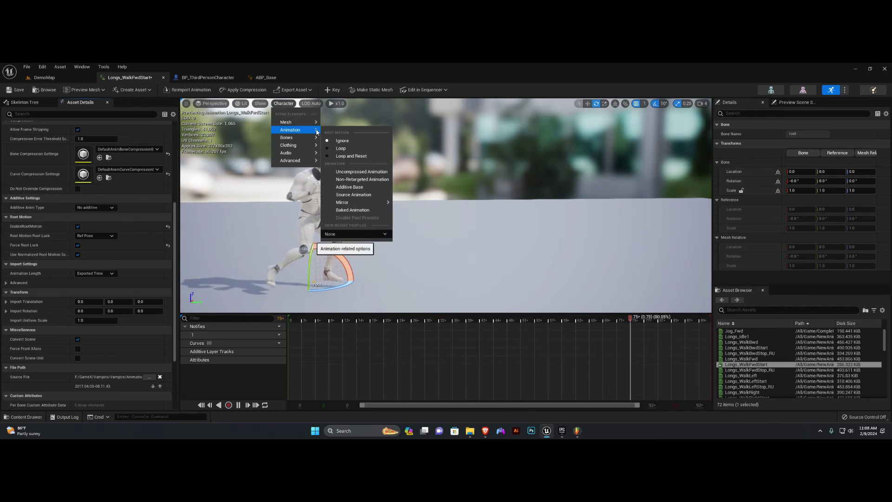
{"action": "left_click", "coordinate": [342, 147]}
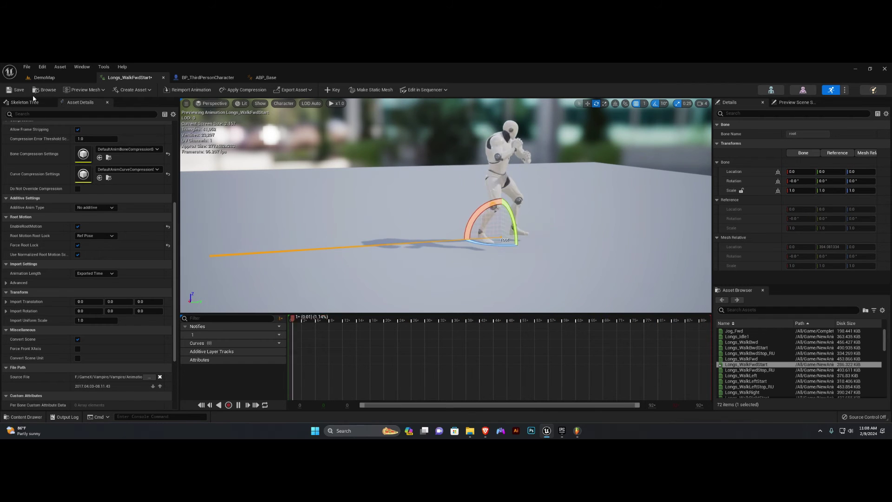
Select all 13 walk animations in the NewAnims folder.
{"action": "left_click", "coordinate": [45, 77]}
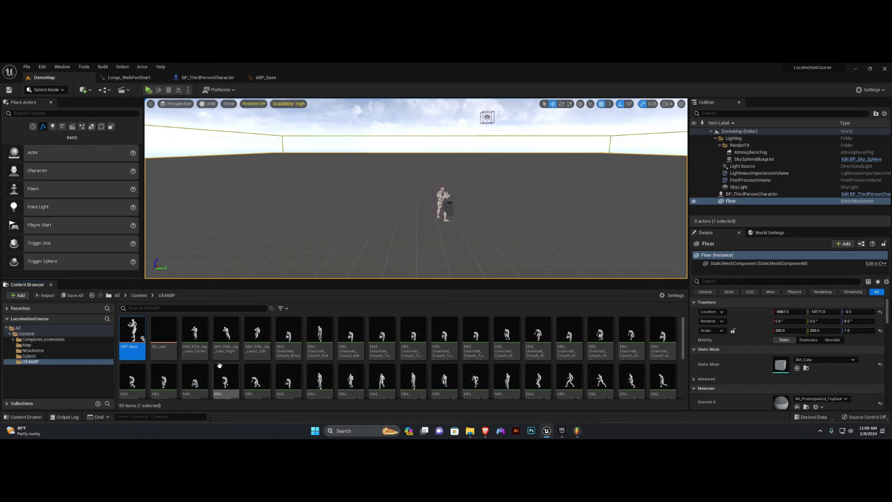
{"action": "left_click", "coordinate": [195, 335]}
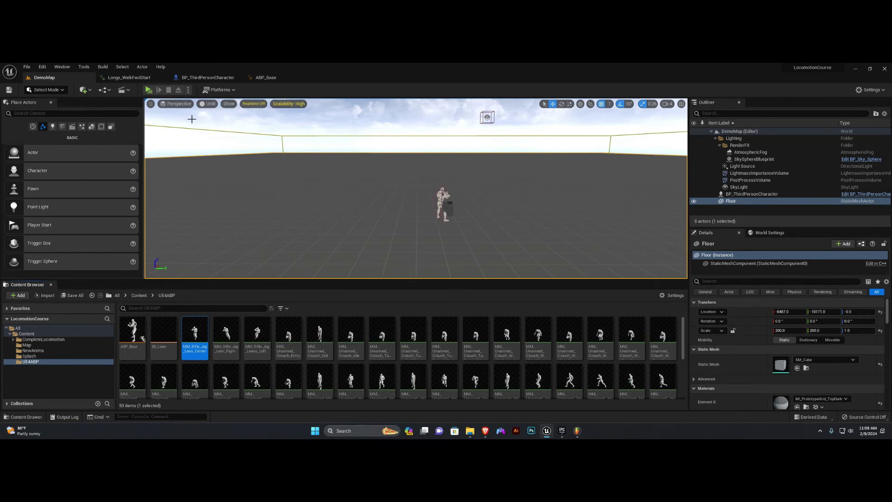
{"action": "left_click", "coordinate": [42, 351]}
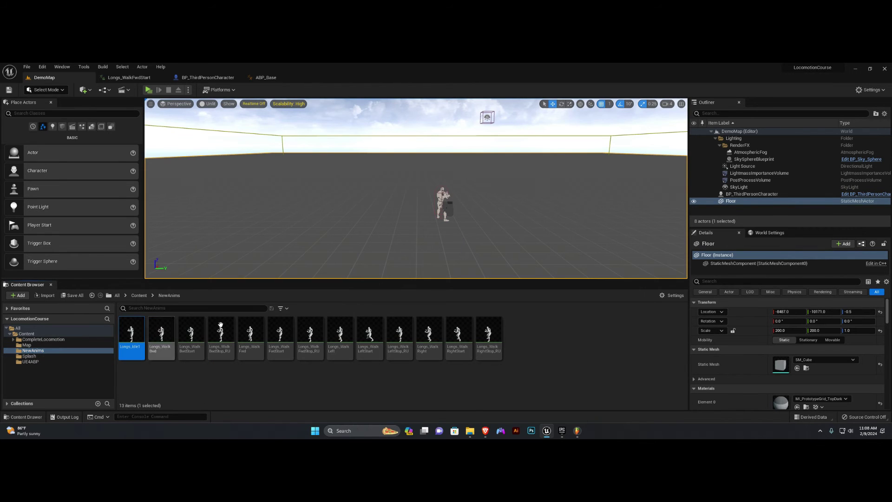
{"action": "left_click", "coordinate": [488, 334], "text": "shift"}
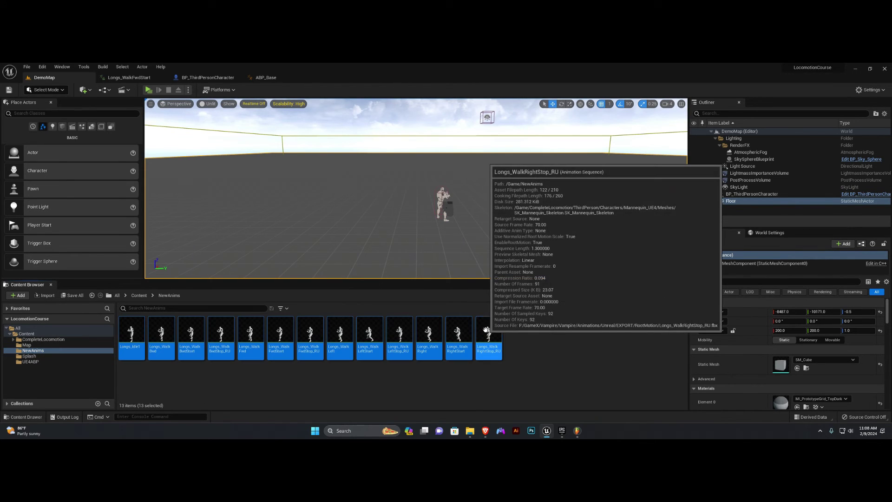
Add a SyncMarkerAnimModifier with Left Foot Bone foot_l and Right Foot Bone foot_r.
{"action": "right_click", "coordinate": [309, 332]}
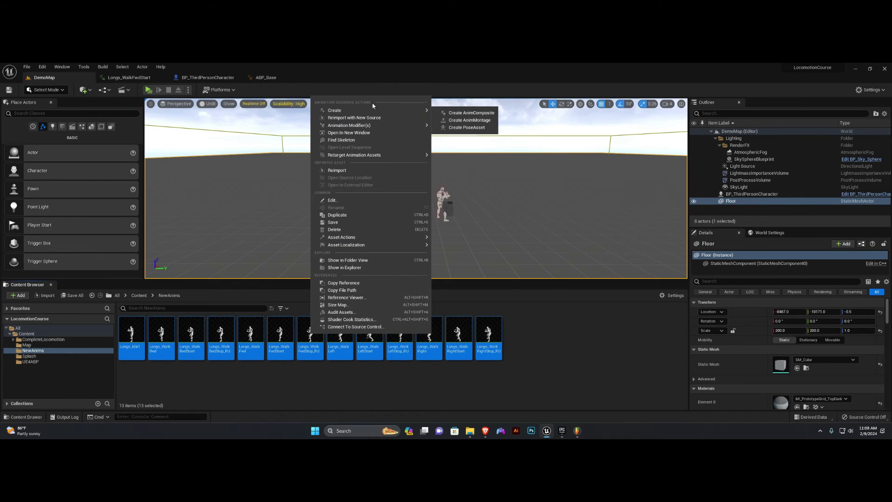
{"action": "mouse_move", "coordinate": [365, 126]}
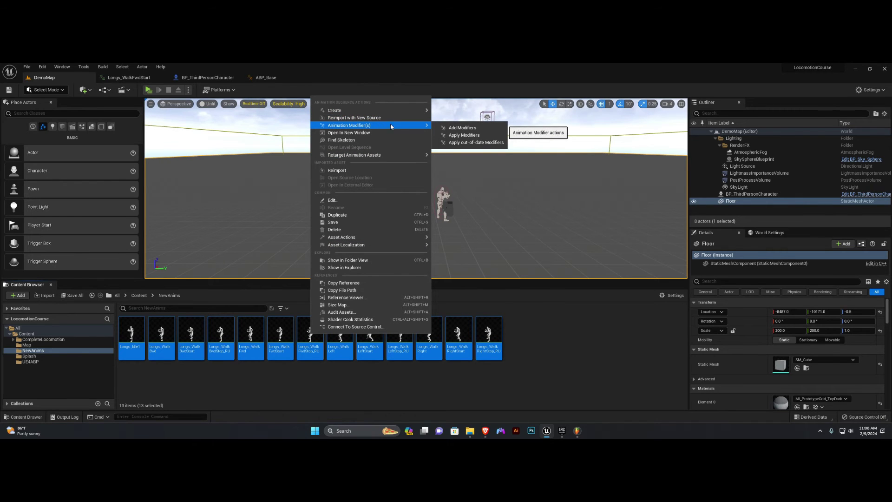
{"action": "left_click", "coordinate": [465, 128]}
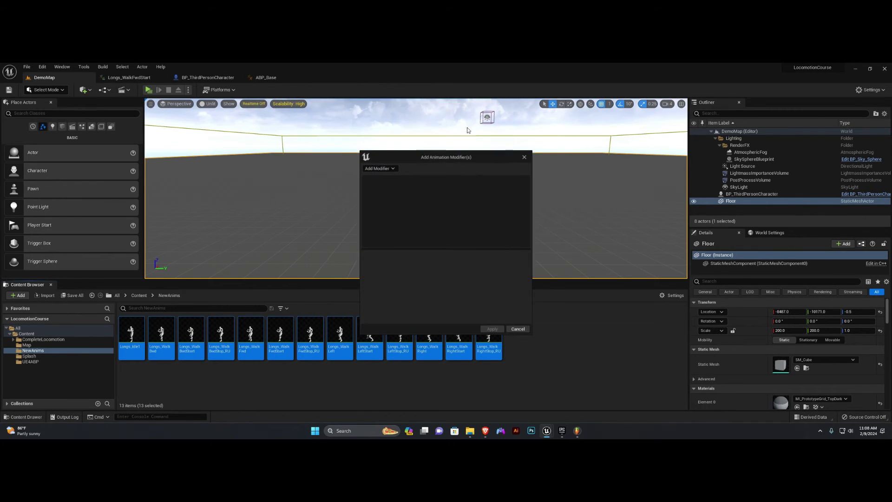
{"action": "left_click", "coordinate": [386, 169]}
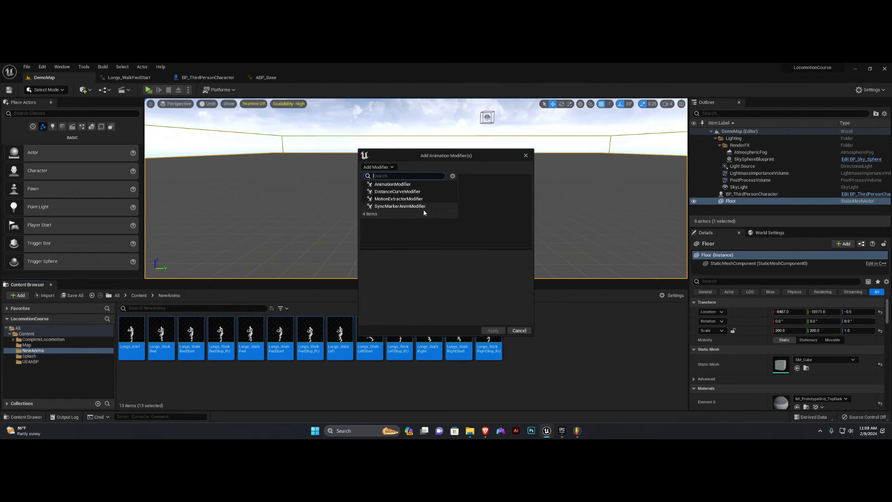
{"action": "left_click", "coordinate": [400, 207]}
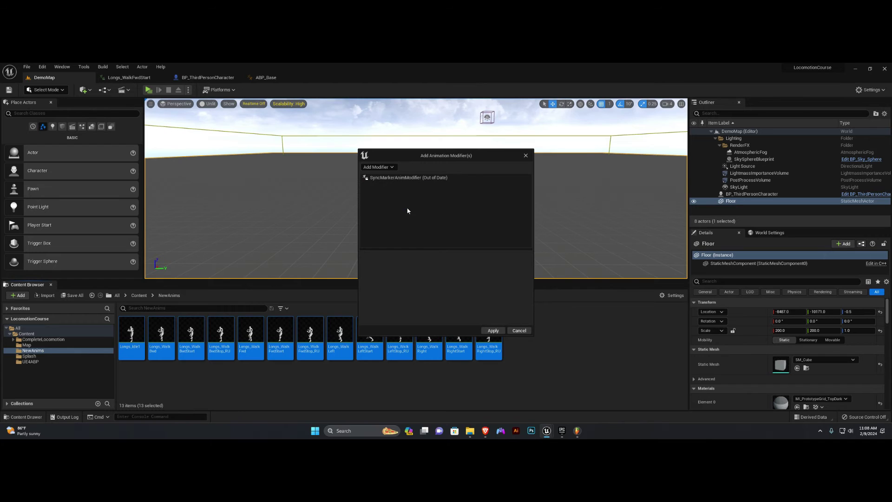
{"action": "left_click", "coordinate": [403, 178]}
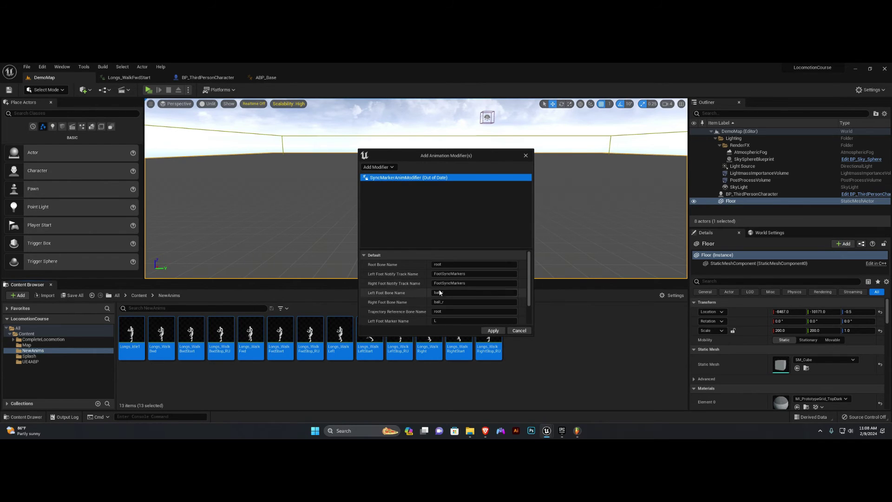
{"action": "left_click", "coordinate": [454, 292]}
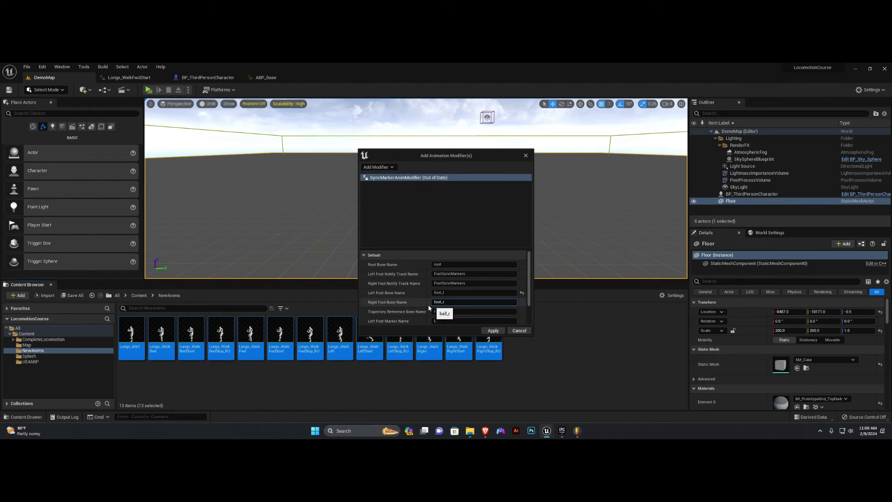
{"action": "left_click", "coordinate": [447, 231]}
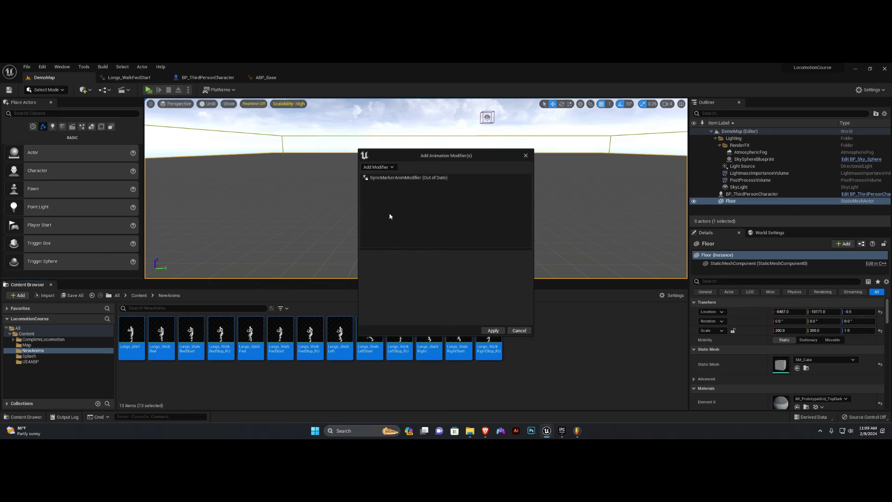
Add a DistanceCurveModifier with its axis set to XYZ.
{"action": "left_click", "coordinate": [385, 167]}
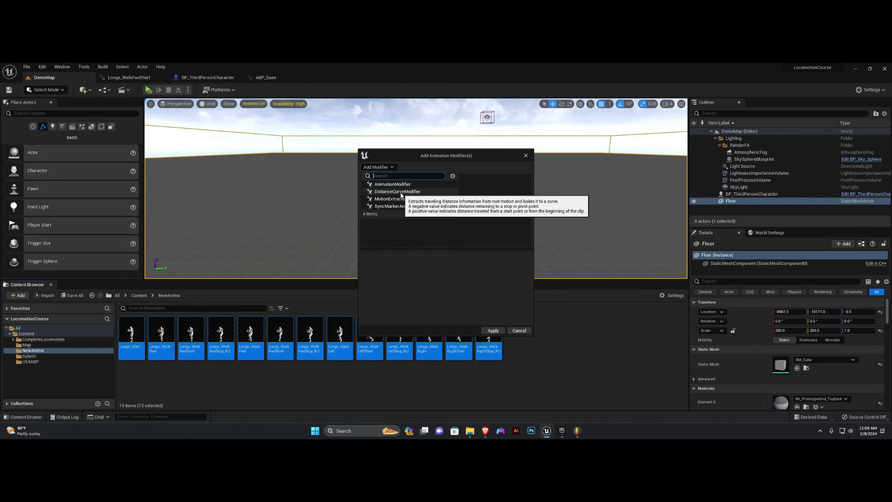
{"action": "left_click", "coordinate": [402, 192]}
{"action": "left_click", "coordinate": [394, 185]}
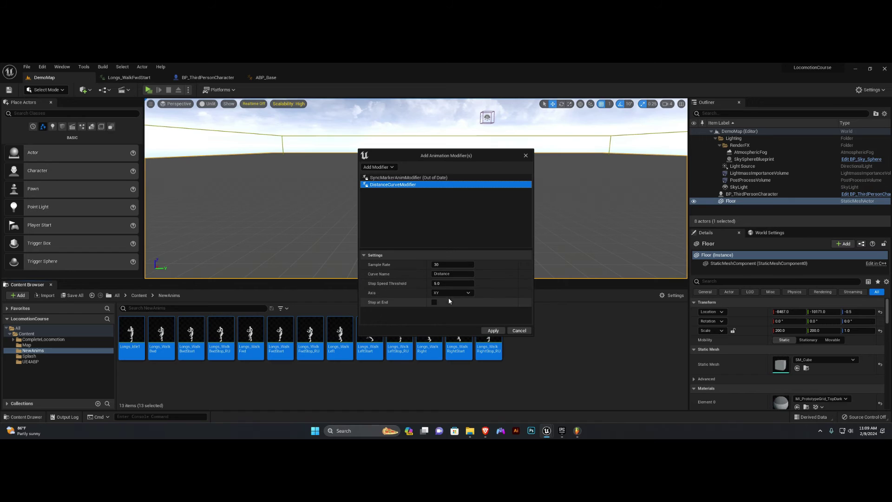
{"action": "left_click", "coordinate": [465, 293]}
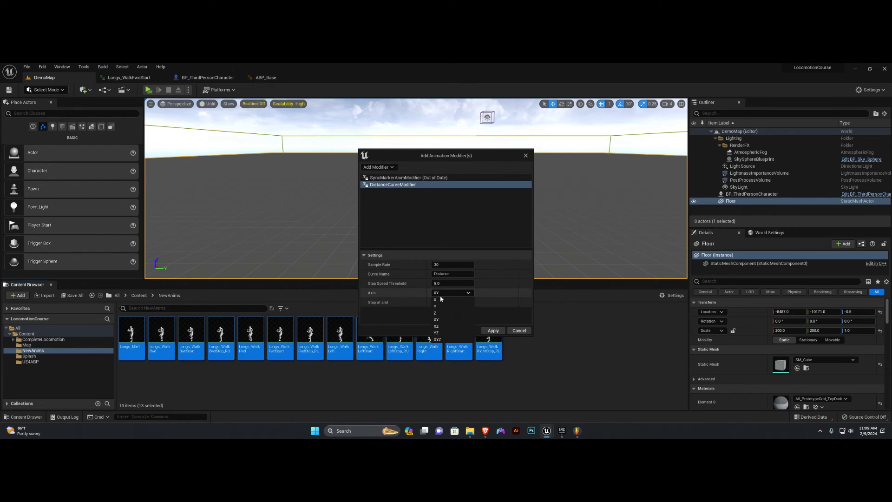
{"action": "left_click", "coordinate": [448, 341]}
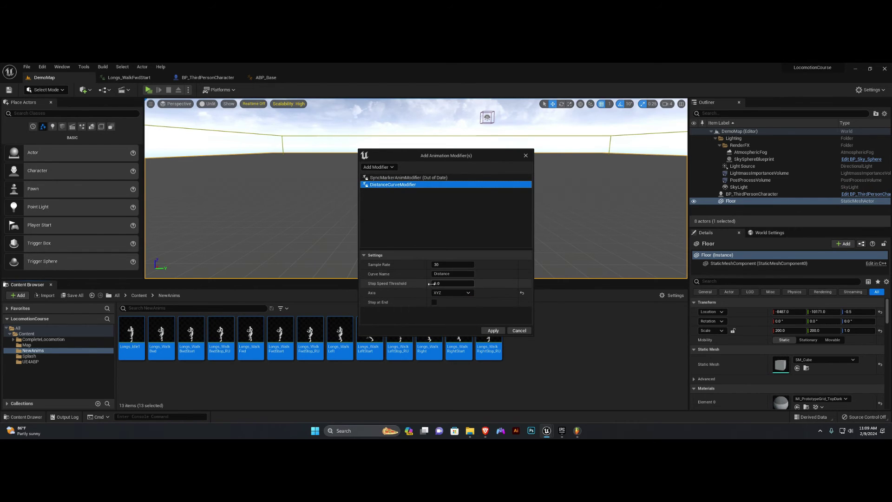
{"action": "left_click", "coordinate": [453, 293]}
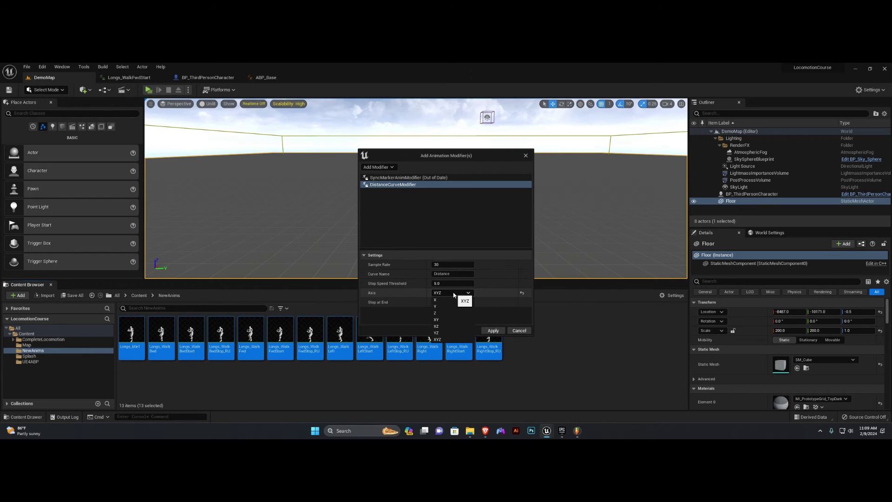
{"action": "left_click", "coordinate": [501, 296]}
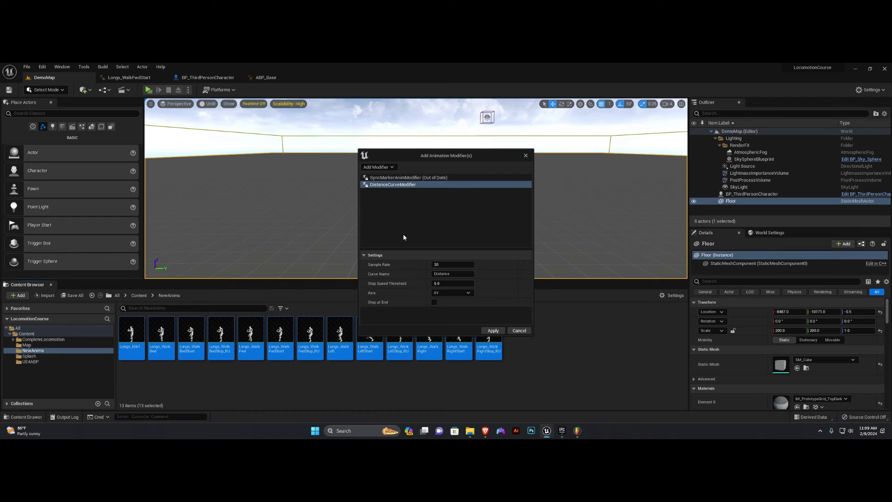
Add a MotionExtractorModifier (Translation Speed, XYZ, custom curve MovementSpeed), then apply and save.
{"action": "left_click", "coordinate": [379, 168]}
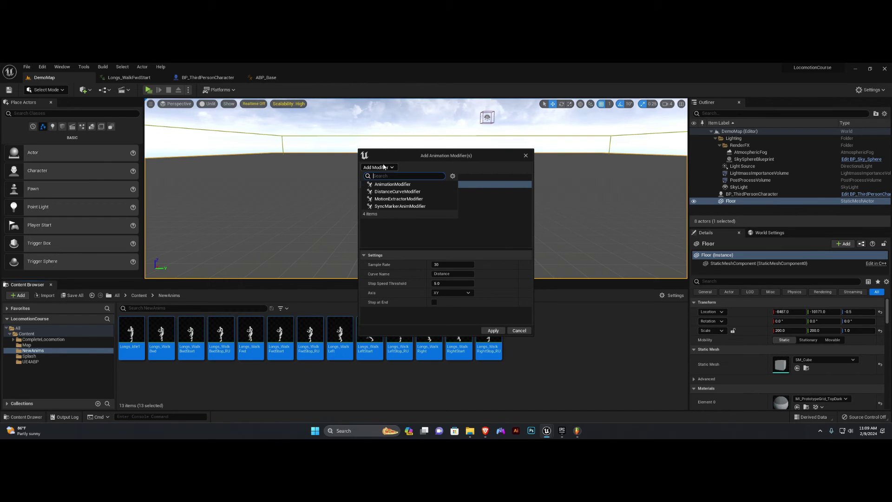
{"action": "left_click", "coordinate": [394, 199]}
{"action": "left_click", "coordinate": [402, 191]}
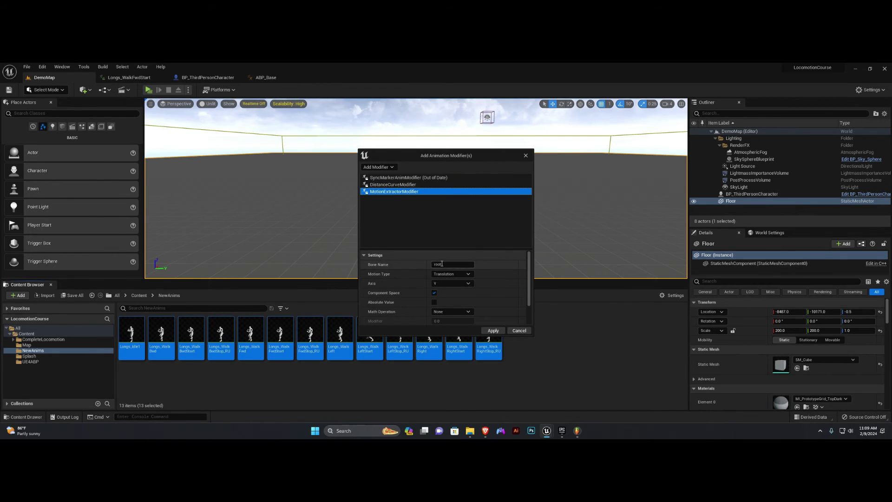
{"action": "left_click", "coordinate": [466, 275]}
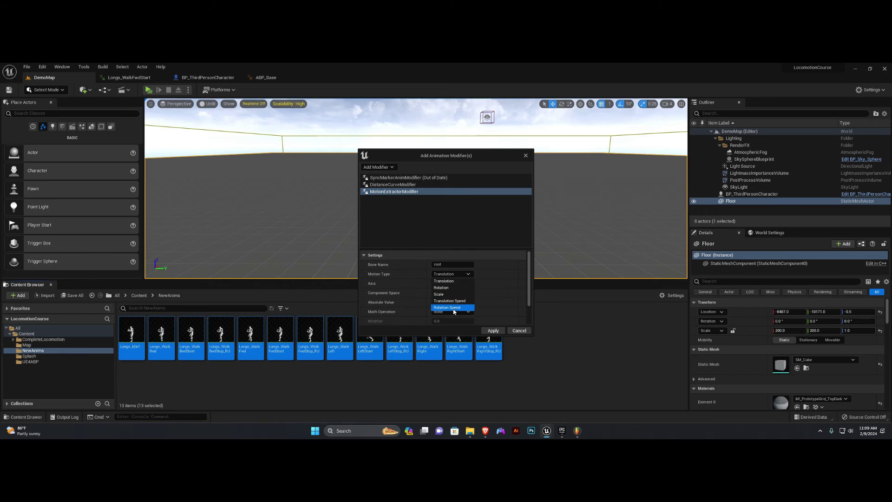
{"action": "left_click", "coordinate": [456, 301]}
{"action": "left_click", "coordinate": [458, 284]}
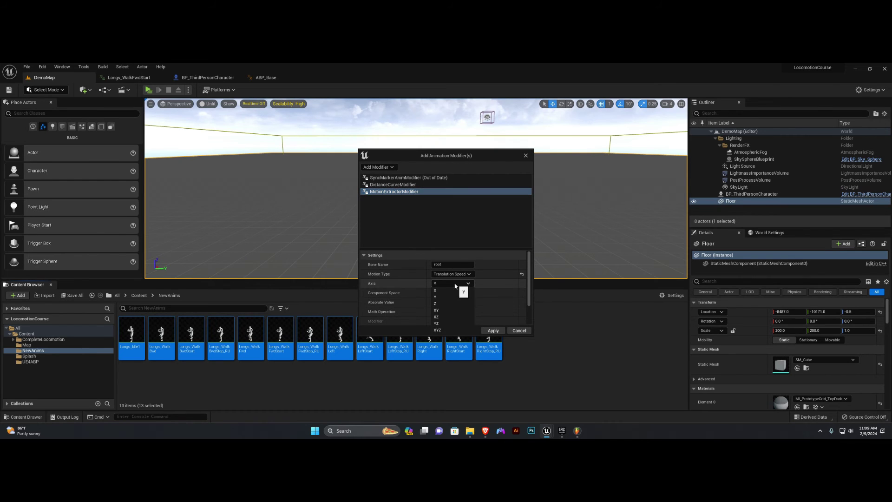
{"action": "left_click", "coordinate": [445, 331]}
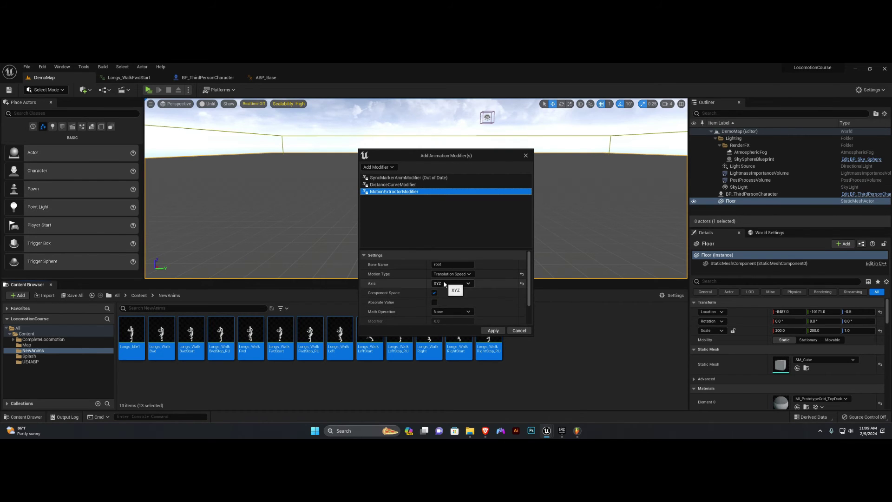
{"action": "scroll", "coordinate": [447, 285], "scroll_direction": "down", "scroll_amount": 2}
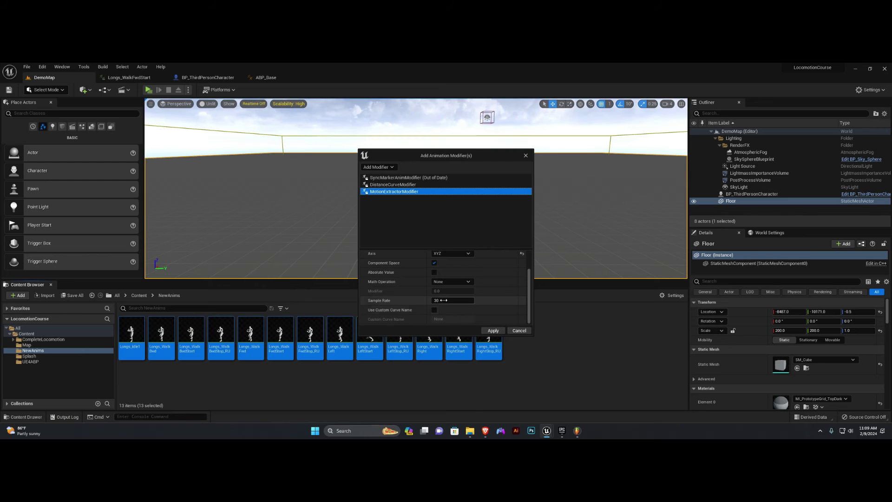
{"action": "left_click", "coordinate": [434, 310]}
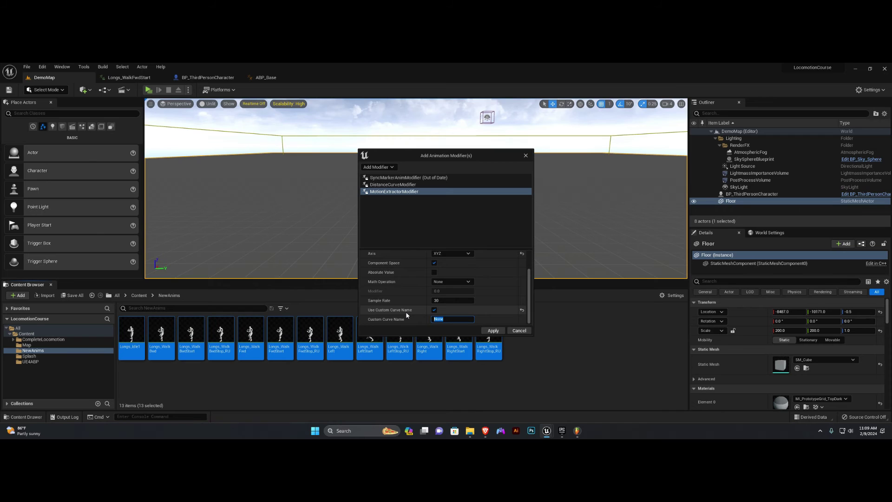
{"action": "type", "text": "Movemen"}
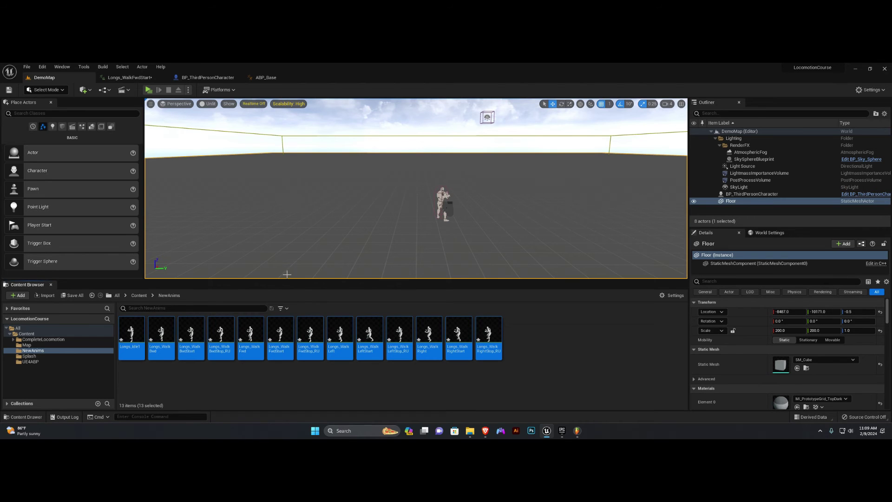
{"action": "left_click", "coordinate": [72, 296]}
{"action": "left_click", "coordinate": [511, 325]}
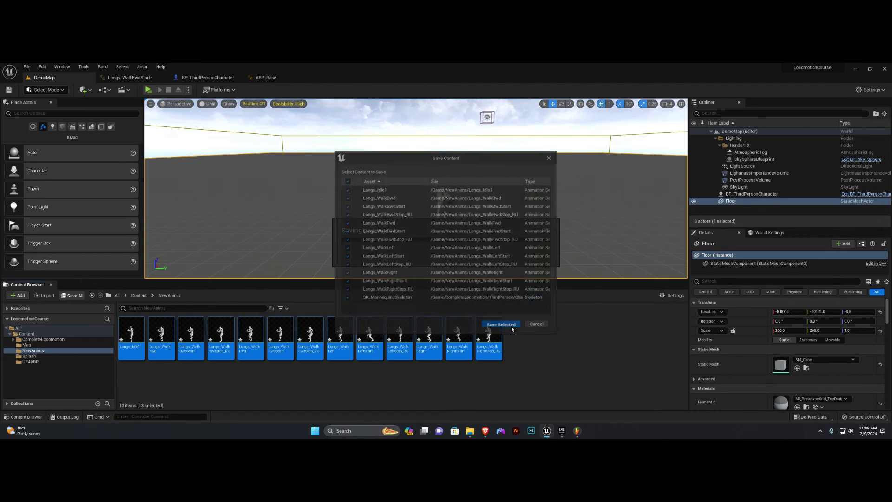
Open Longs_WalkLeft and Longs_WalkFwdStart, widening the timeline to inspect the new tracks.
{"action": "left_click", "coordinate": [355, 372]}
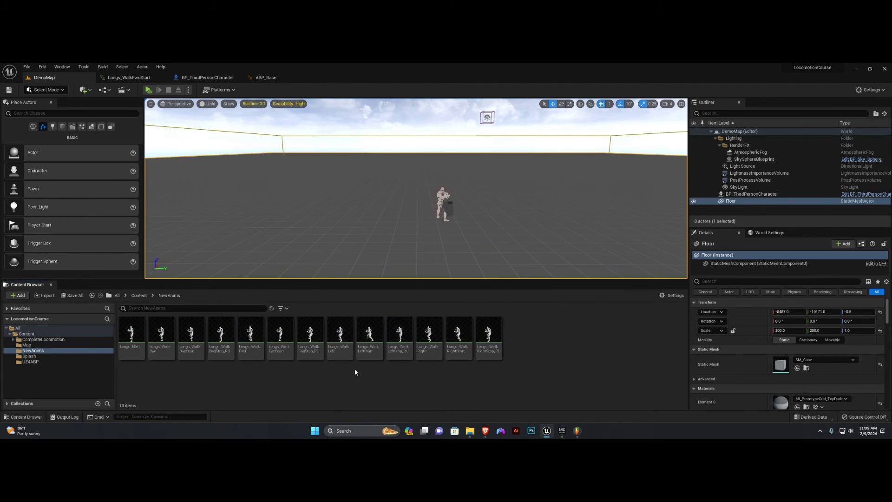
{"action": "double_click", "coordinate": [345, 332]}
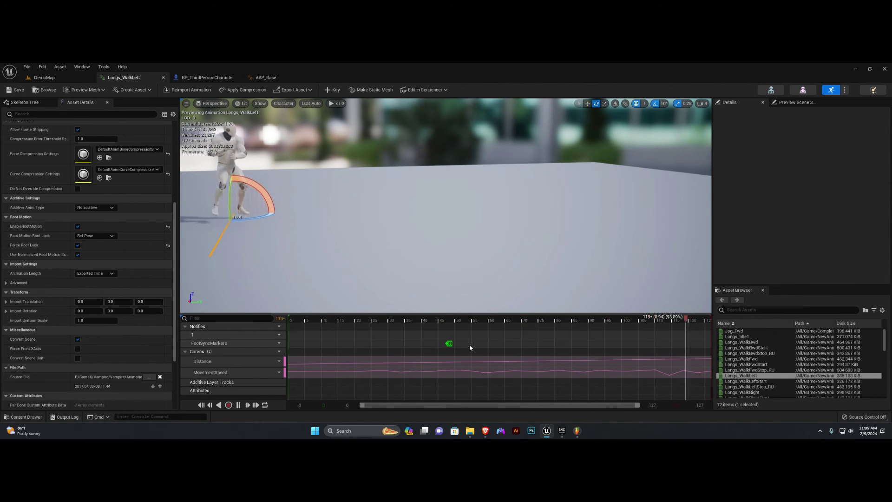
{"action": "left_click_drag", "start_coordinate": [470, 314], "coordinate": [471, 253]}
{"action": "mouse_move", "coordinate": [784, 365]}
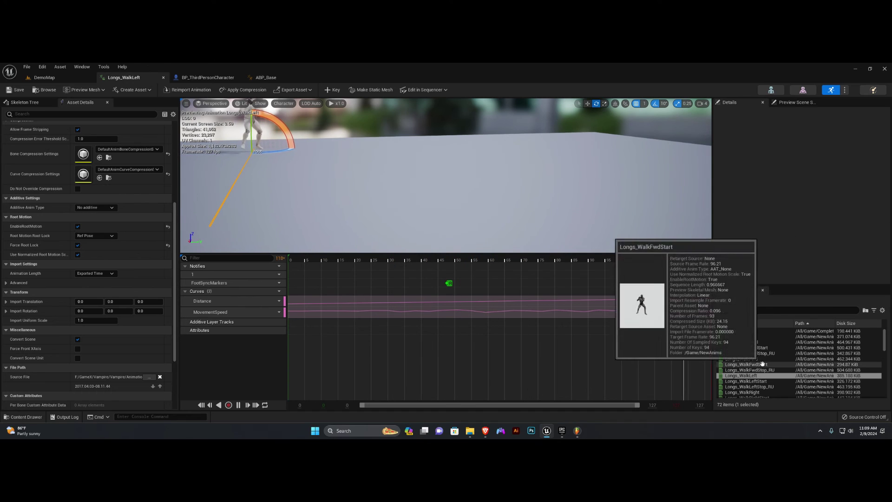
{"action": "double_click", "coordinate": [763, 365]}
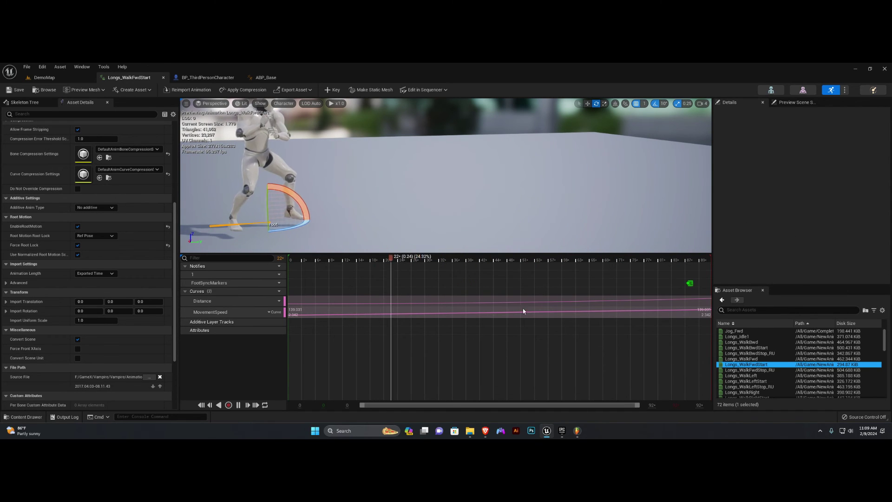
{"action": "scroll", "coordinate": [748, 344], "scroll_direction": "down", "scroll_amount": 4}
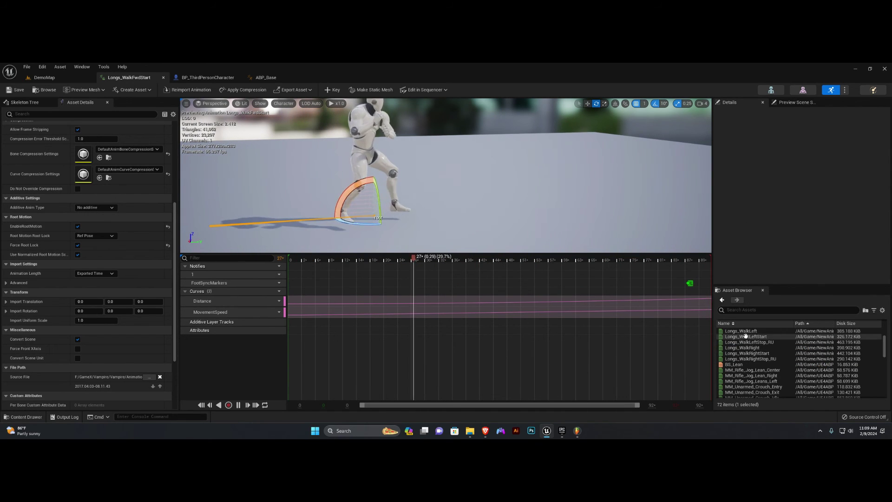
Filter by 'stop', open Longs_WalkFwdStop_RU and scrub it, checking the Distance and MovementSpeed curves.
{"action": "left_click", "coordinate": [742, 310]}
{"action": "type", "text": "st"}
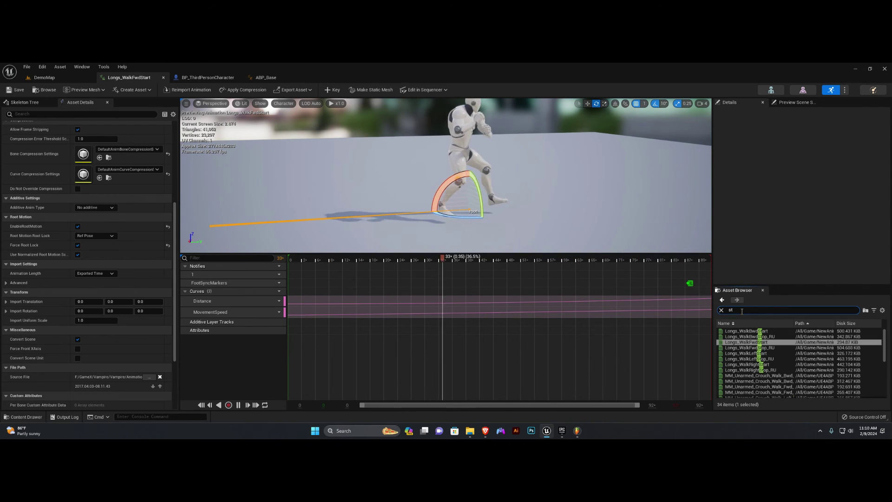
{"action": "type", "text": "op"}
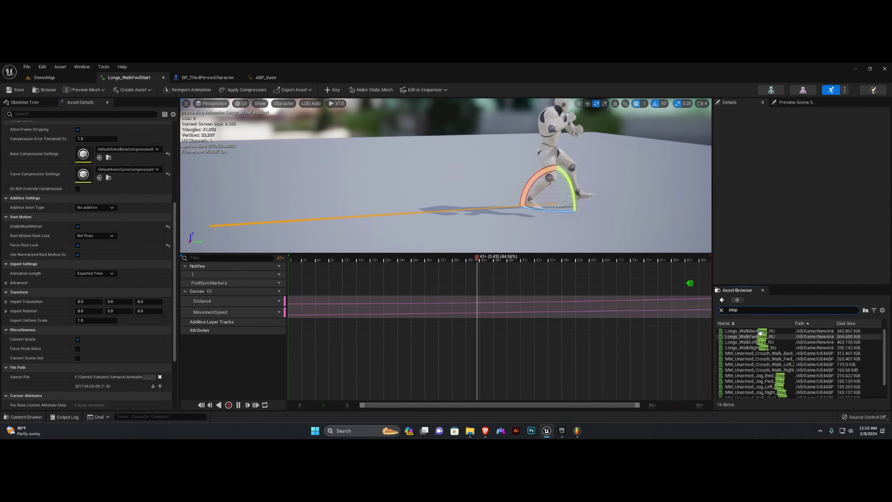
{"action": "left_click", "coordinate": [744, 337]}
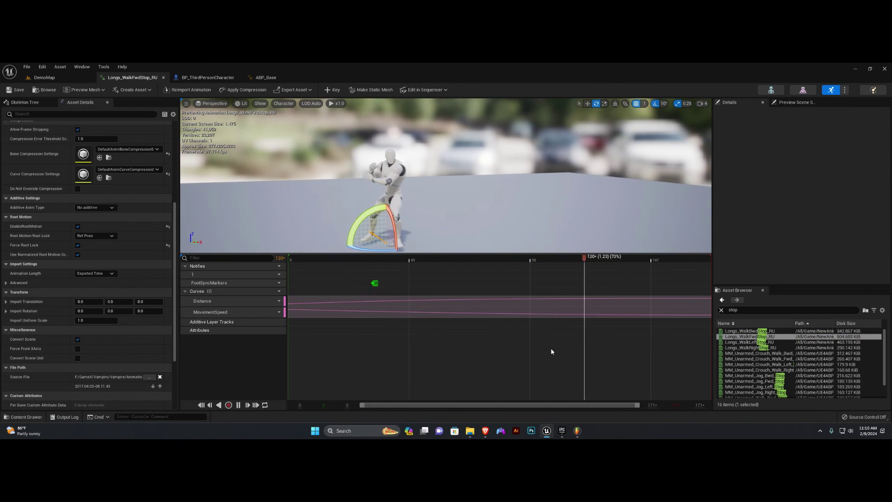
{"action": "left_click", "coordinate": [484, 300]}
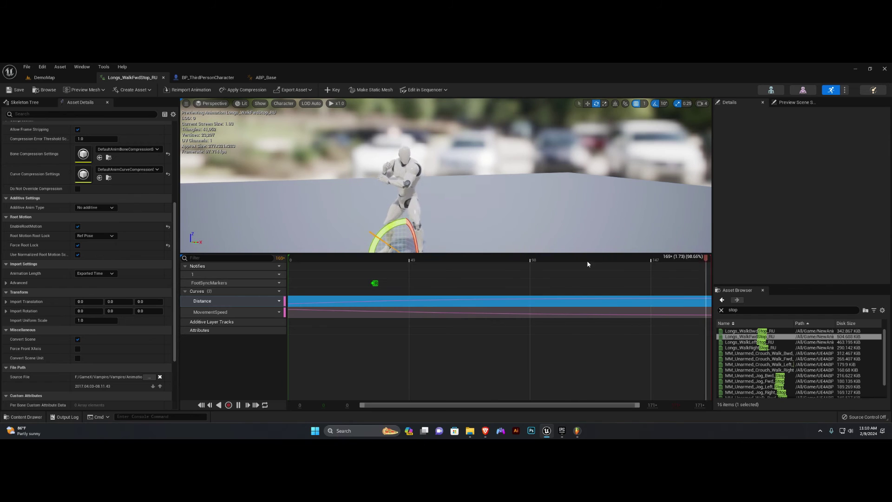
{"action": "left_click_drag", "start_coordinate": [584, 260], "coordinate": [723, 257]}
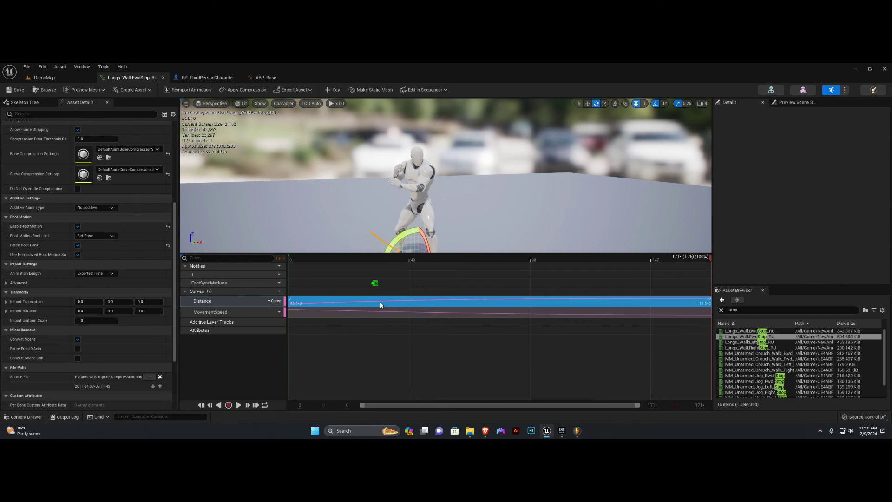
{"action": "left_click", "coordinate": [214, 312]}
{"action": "right_click_drag", "start_coordinate": [514, 215], "coordinate": [500, 226]}
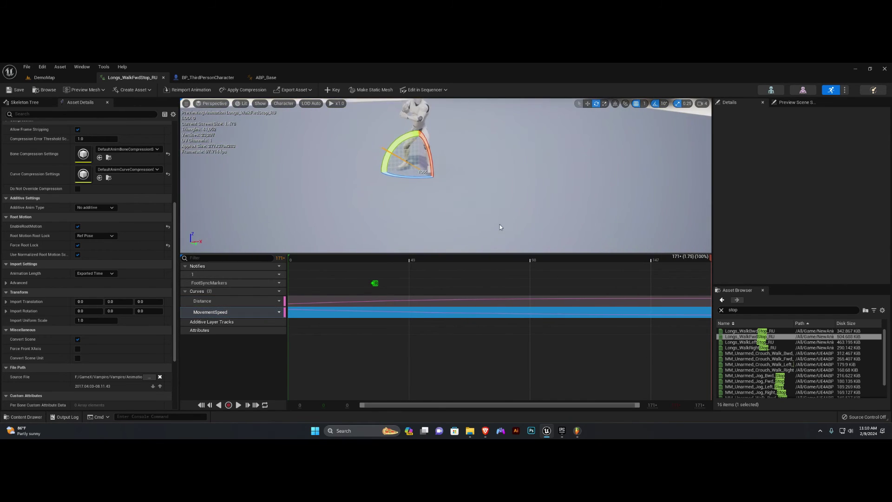
{"action": "left_click_drag", "start_coordinate": [395, 262], "coordinate": [283, 259]}
{"action": "right_click_drag", "start_coordinate": [369, 228], "coordinate": [367, 207]}
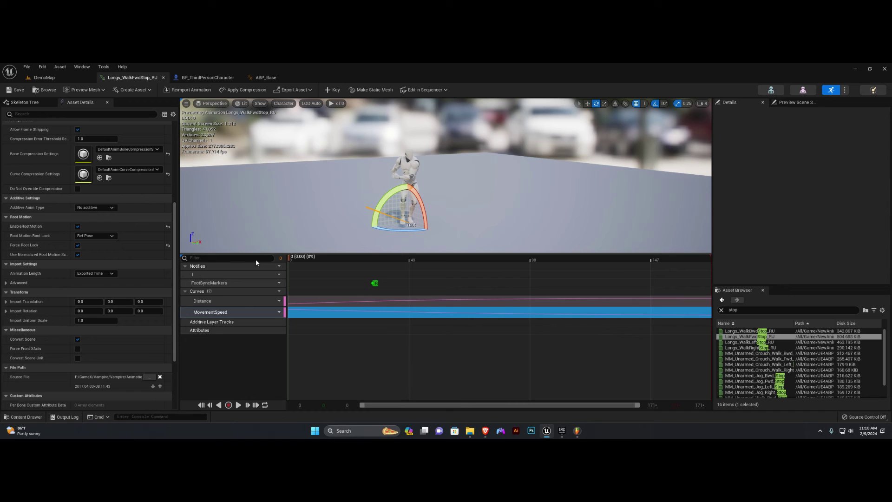
{"action": "left_click_drag", "start_coordinate": [292, 259], "coordinate": [569, 281]}
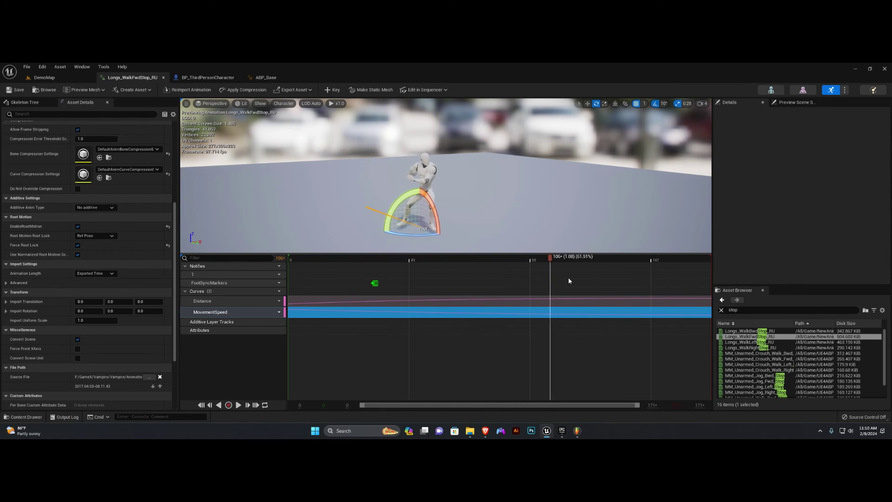
{"action": "left_click_drag", "start_coordinate": [701, 287], "coordinate": [711, 293]}
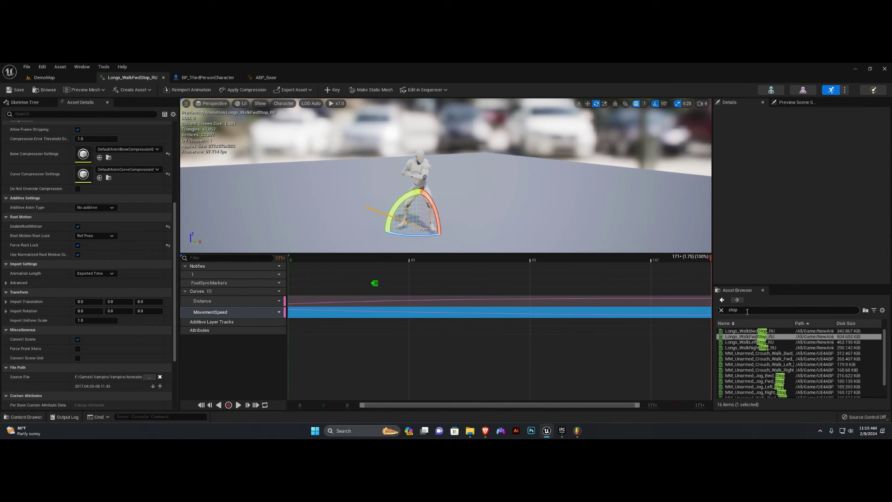
Filter by 'start', open Longs_WalkFwdStart and scrub it from frame 0 to near the end.
{"action": "type", "text": "start"}
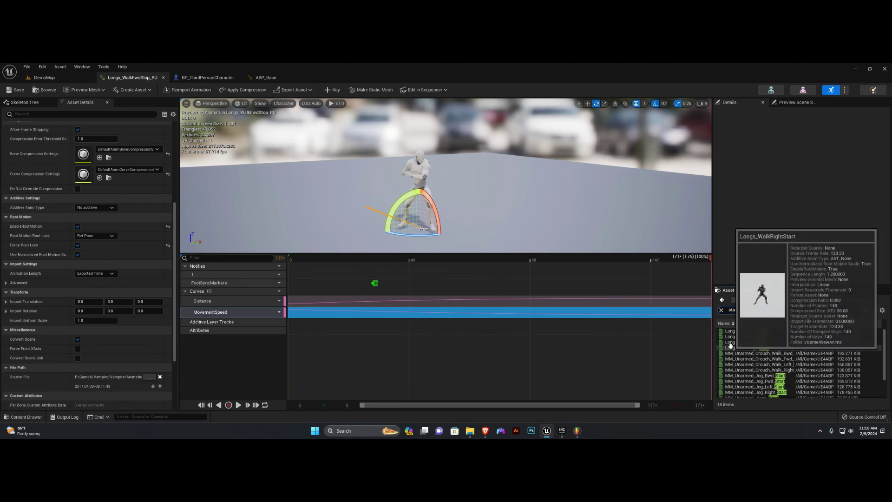
{"action": "left_click", "coordinate": [762, 336]}
{"action": "double_click", "coordinate": [762, 336]}
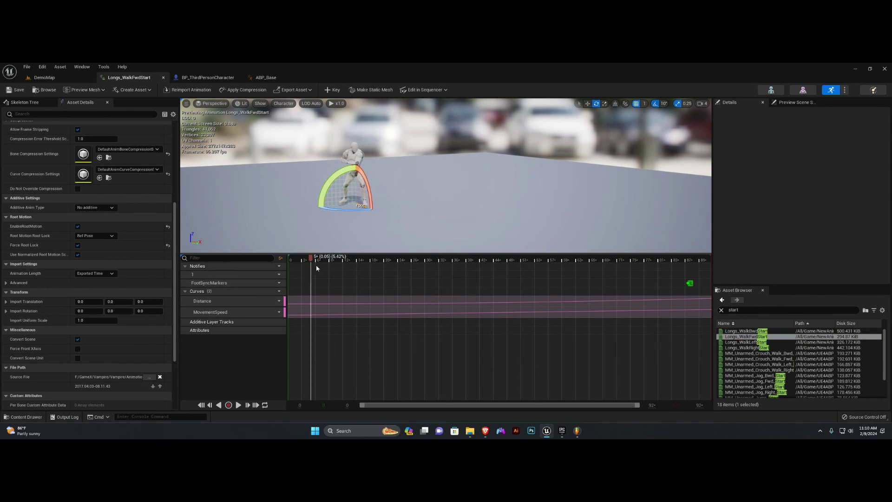
{"action": "left_click_drag", "start_coordinate": [430, 264], "coordinate": [242, 267]}
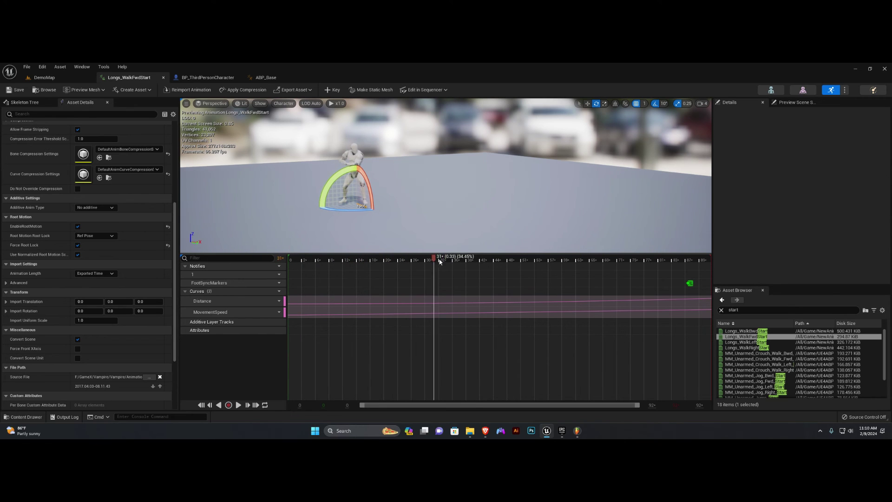
{"action": "left_click_drag", "start_coordinate": [440, 261], "coordinate": [692, 276]}
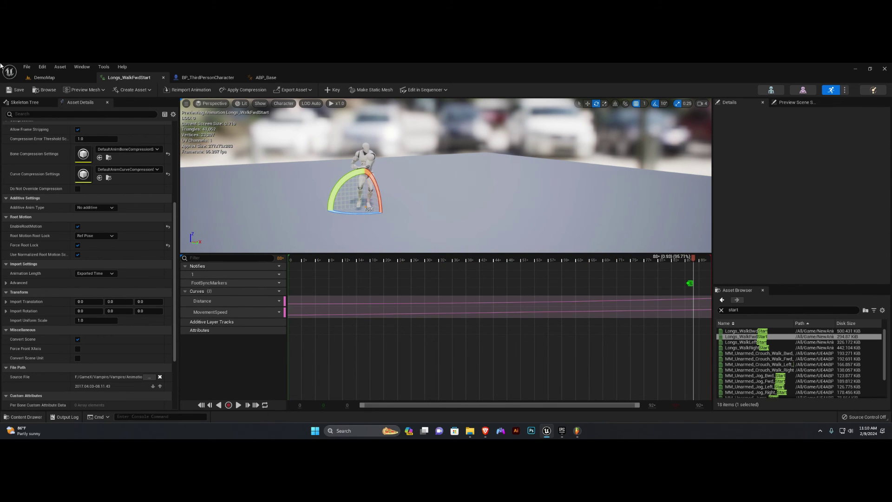
Step through the DemoMap and BP_ThirdPersonCharacter tabs to ABP_Base and launch a standalone play test.
{"action": "left_click", "coordinate": [44, 77]}
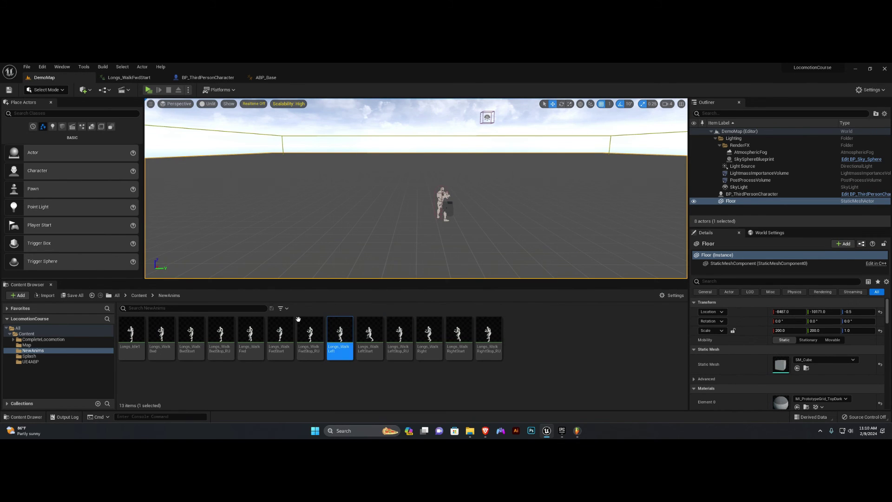
{"action": "left_click", "coordinate": [128, 78]}
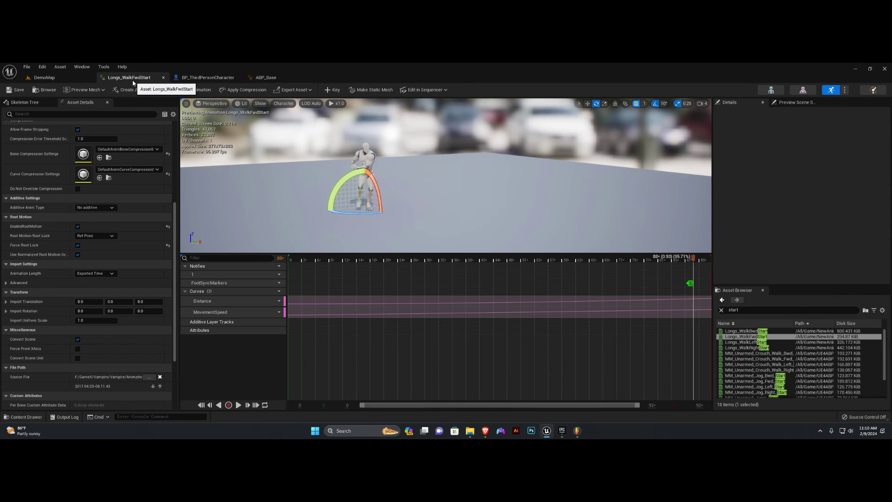
{"action": "left_click", "coordinate": [208, 77]}
{"action": "left_click", "coordinate": [265, 77]}
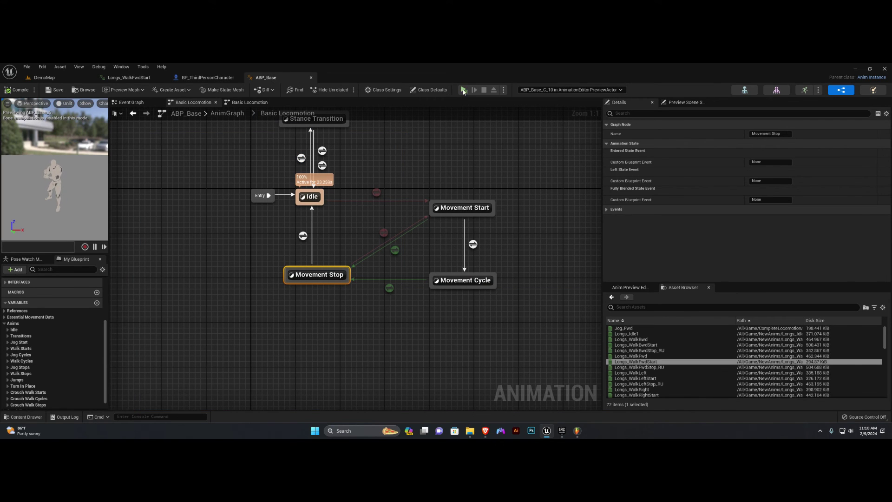
{"action": "left_click", "coordinate": [464, 90]}
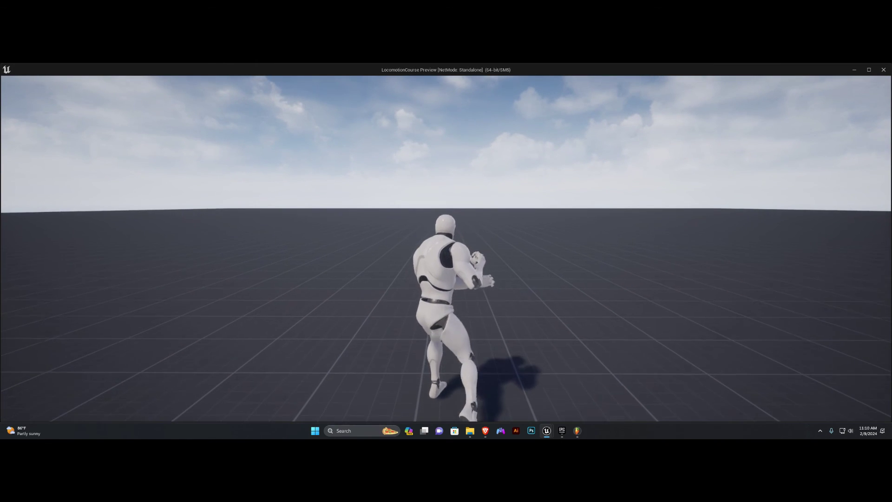
{"action": "key", "text": "Escape"}
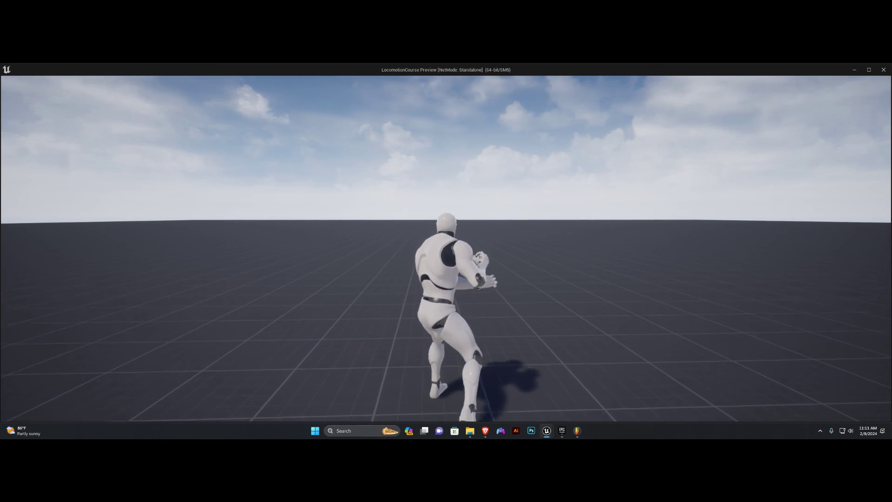
Exit the play test and inspect the Movement Stop to Idle transition rule graph.
{"action": "key", "text": "Escape"}
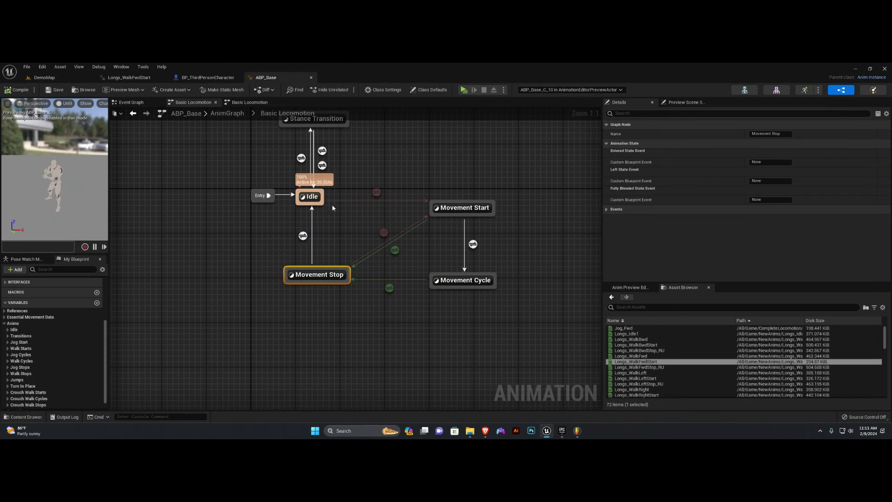
{"action": "left_click_drag", "start_coordinate": [285, 248], "coordinate": [286, 247]}
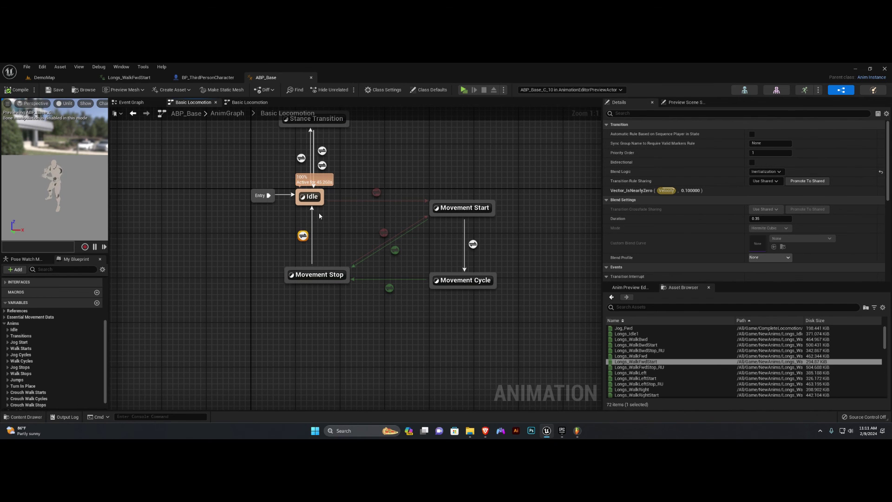
{"action": "double_click", "coordinate": [303, 235]}
{"action": "left_click_drag", "start_coordinate": [272, 237], "coordinate": [380, 303]}
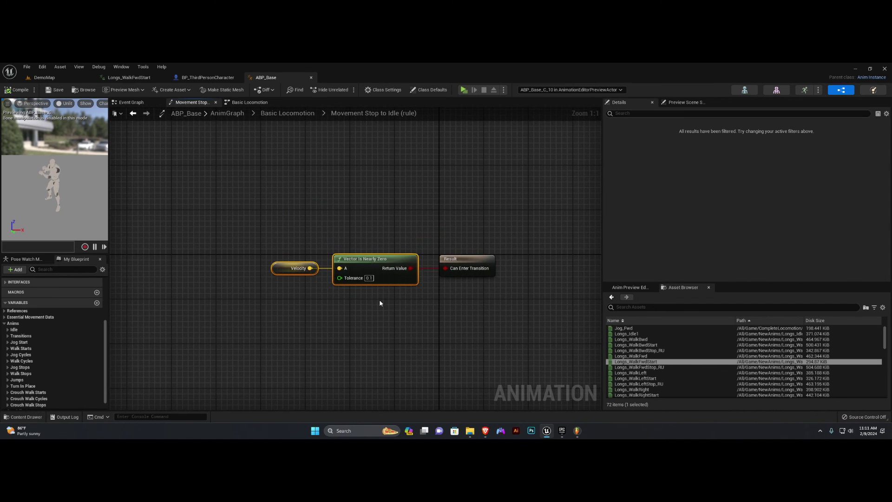
{"action": "left_click", "coordinate": [303, 119]}
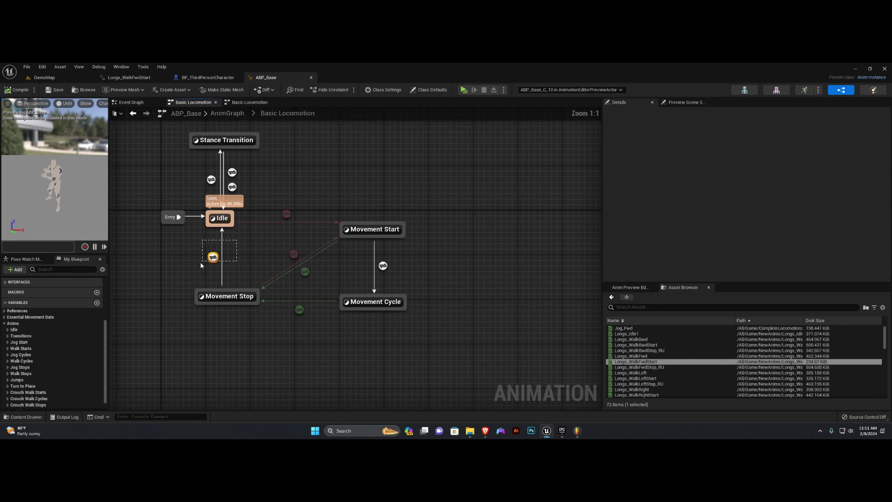
Set Movement Stop→Idle to Automatic Rule Based on Sequence Player with a 0.25 blend duration.
{"action": "left_click_drag", "start_coordinate": [201, 265], "coordinate": [200, 265]}
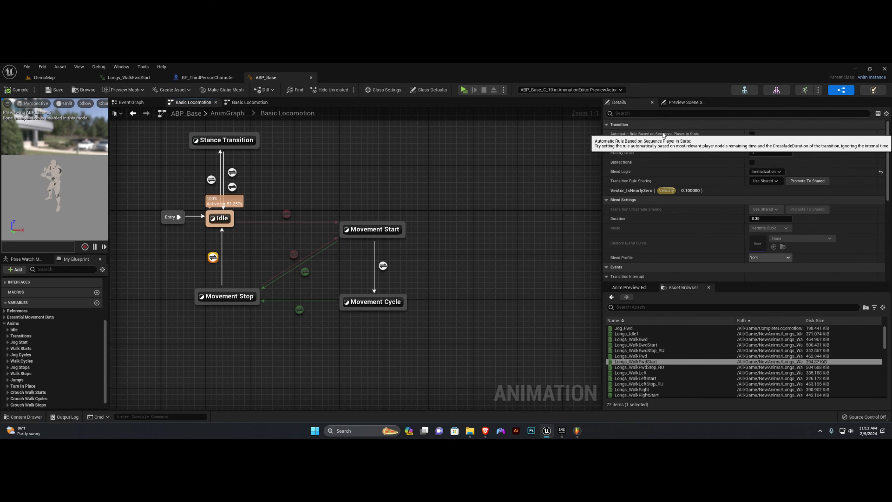
{"action": "left_click", "coordinate": [752, 135]}
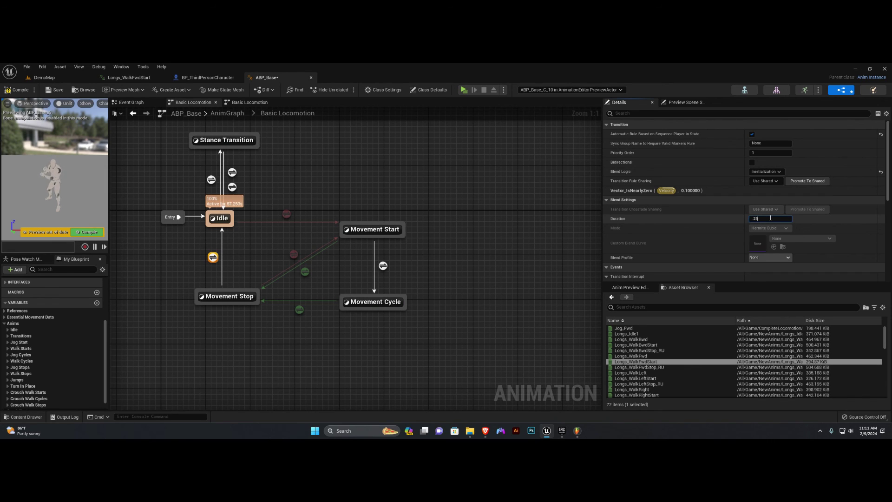
{"action": "left_click", "coordinate": [277, 261]}
{"action": "right_click_drag", "start_coordinate": [277, 261], "coordinate": [309, 245]}
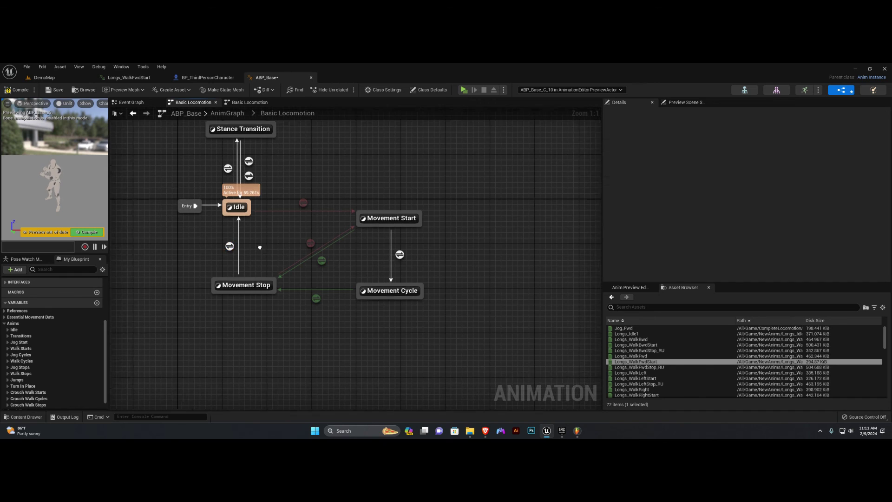
{"action": "left_click_drag", "start_coordinate": [270, 225], "coordinate": [224, 247]}
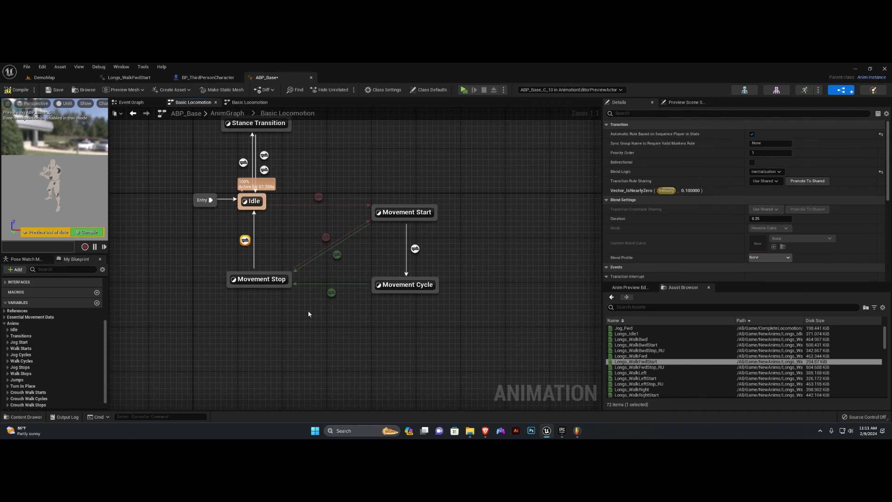
Compare it with the Movement Cycle to Movement Stop transition and return to ABP_Base.
{"action": "left_click", "coordinate": [331, 292]}
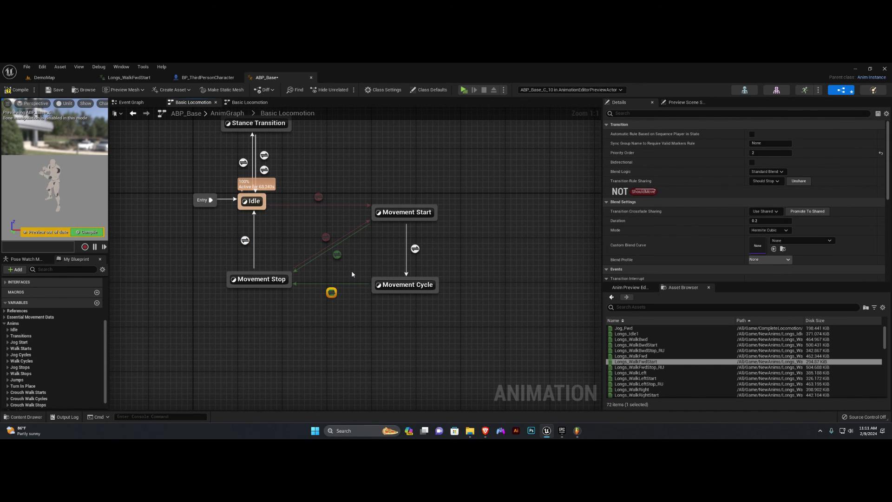
{"action": "left_click", "coordinate": [245, 240]}
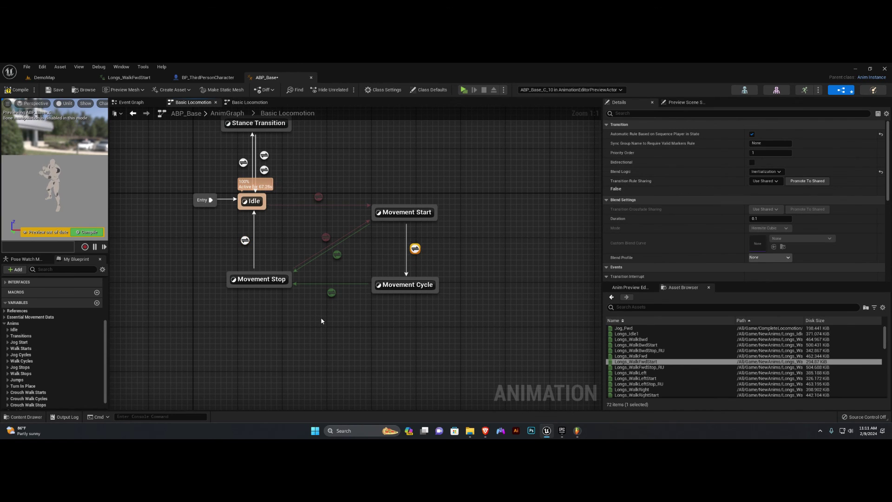
{"action": "left_click", "coordinate": [331, 292]}
{"action": "left_click_drag", "start_coordinate": [207, 255], "coordinate": [207, 255]}
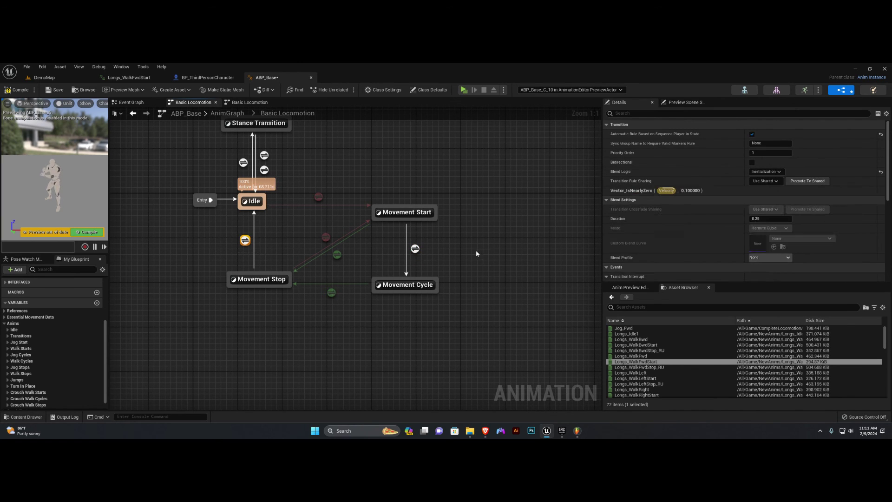
{"action": "left_click", "coordinate": [139, 82]}
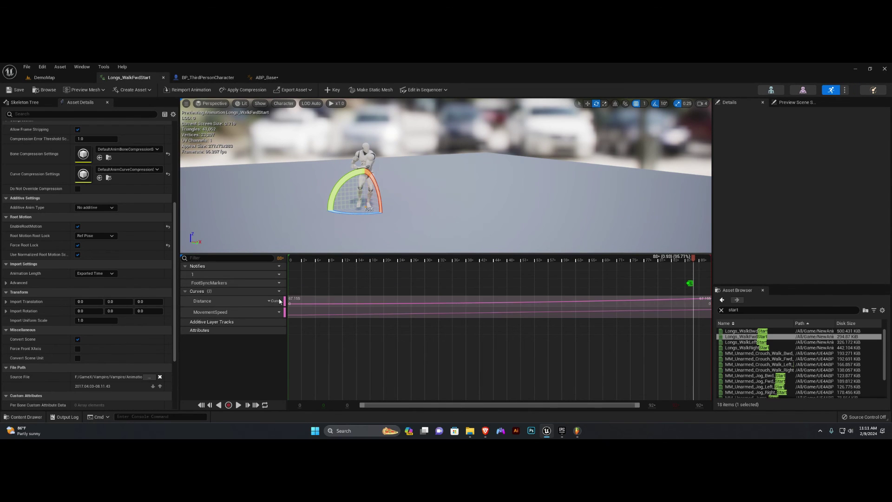
{"action": "left_click", "coordinate": [263, 78]}
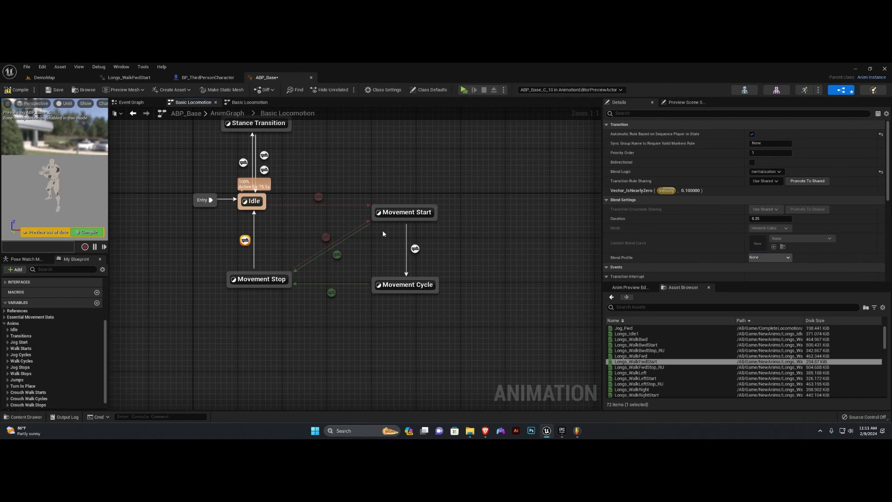
Walk the character forward with W in the standalone preview, then release to watch it settle into idle.
{"action": "key", "text": "alt+Tab"}
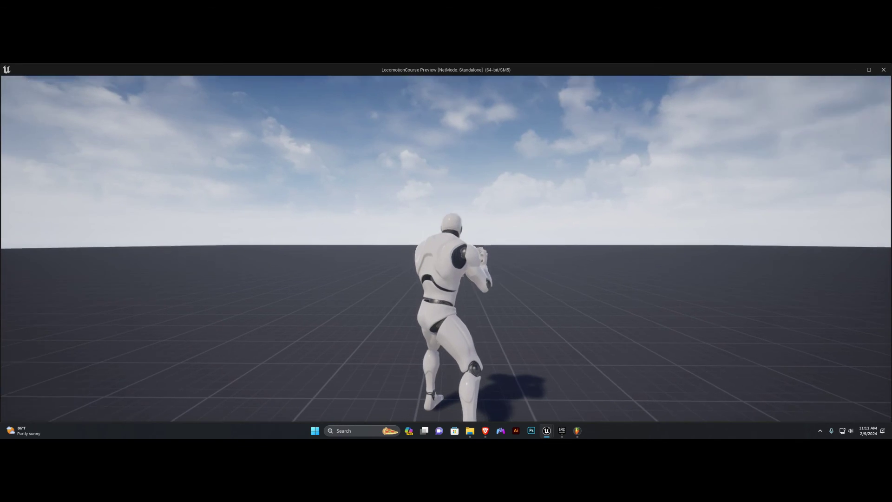
{"action": "key", "text": "w"}
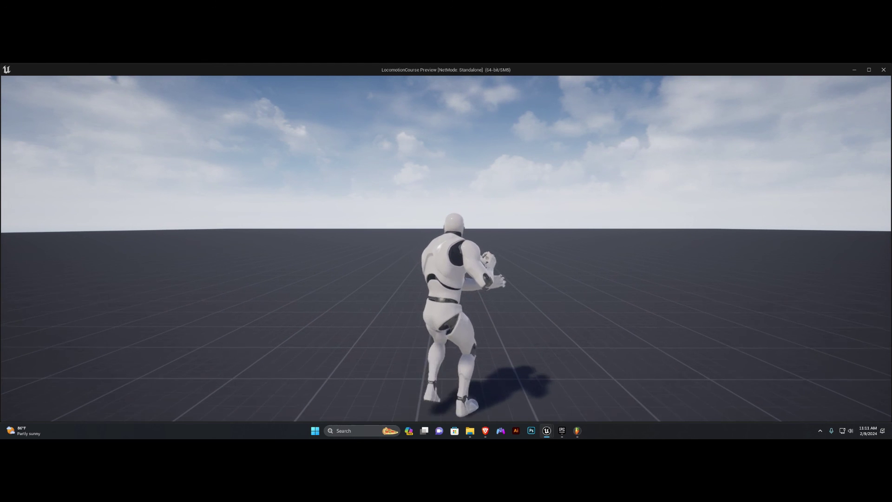
{"action": "key", "text": "w"}
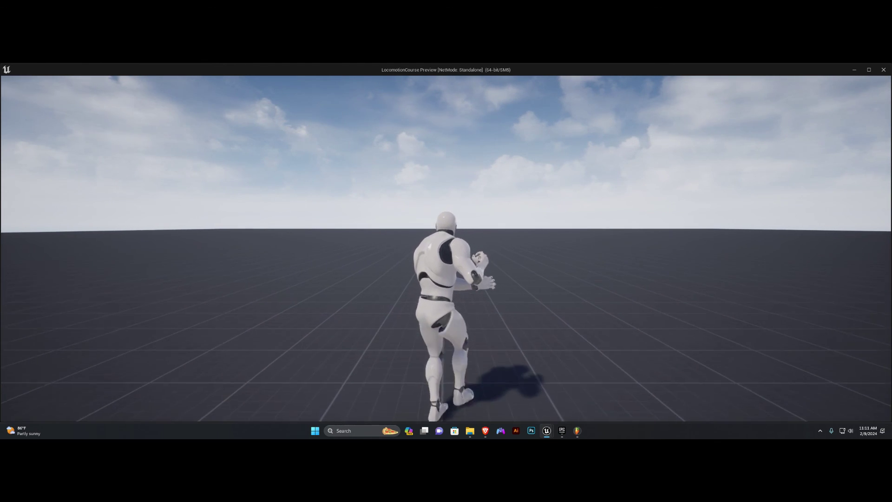
{"action": "key", "text": "w"}
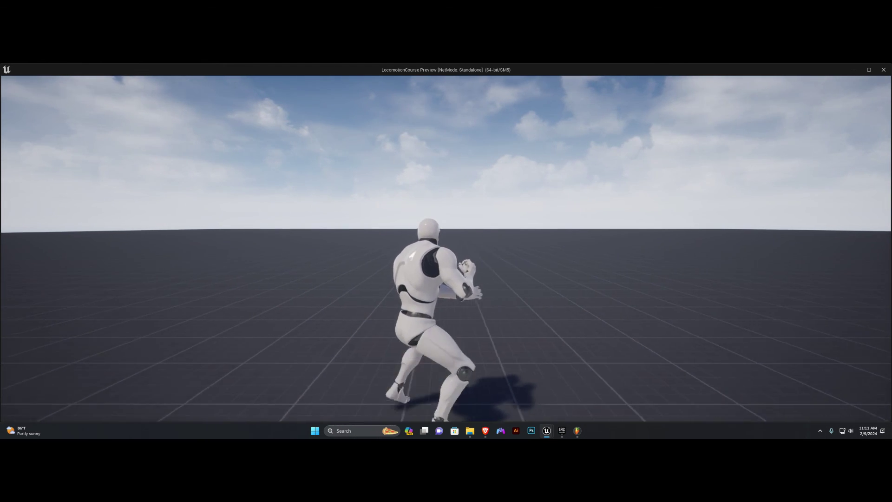
{"action": "key", "text": "w"}
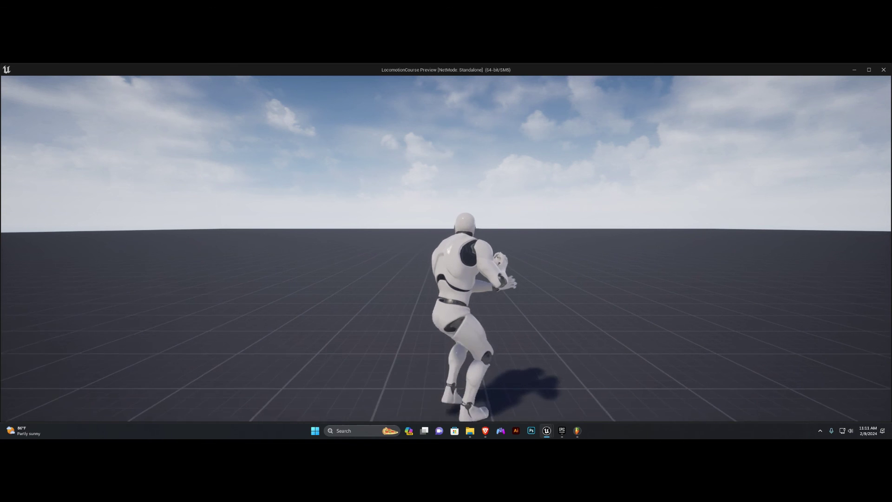
{"action": "key", "text": "w"}
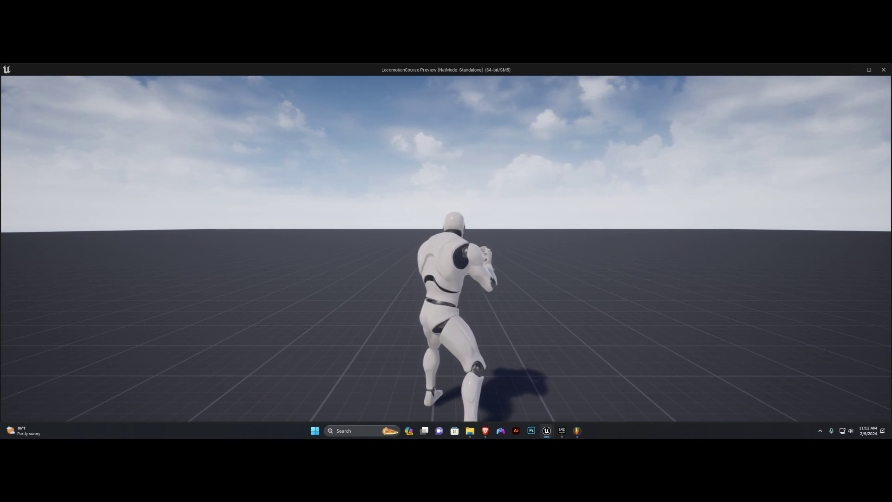
{"action": "key", "text": "w"}
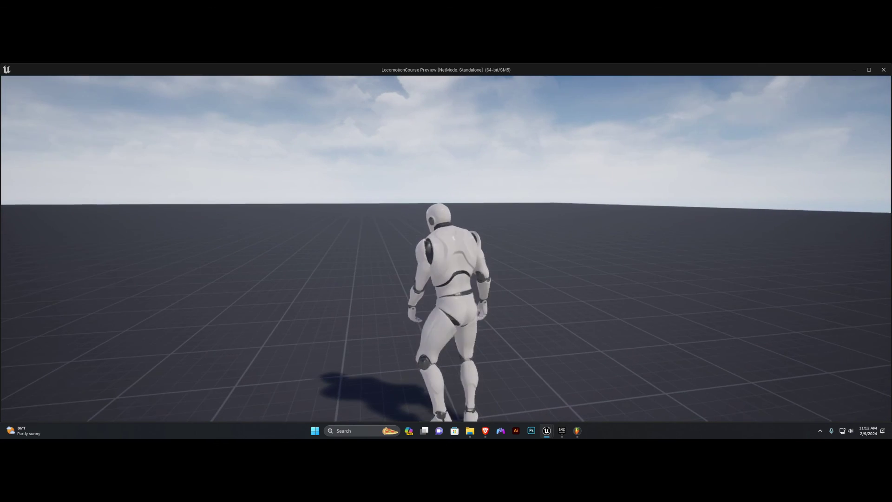